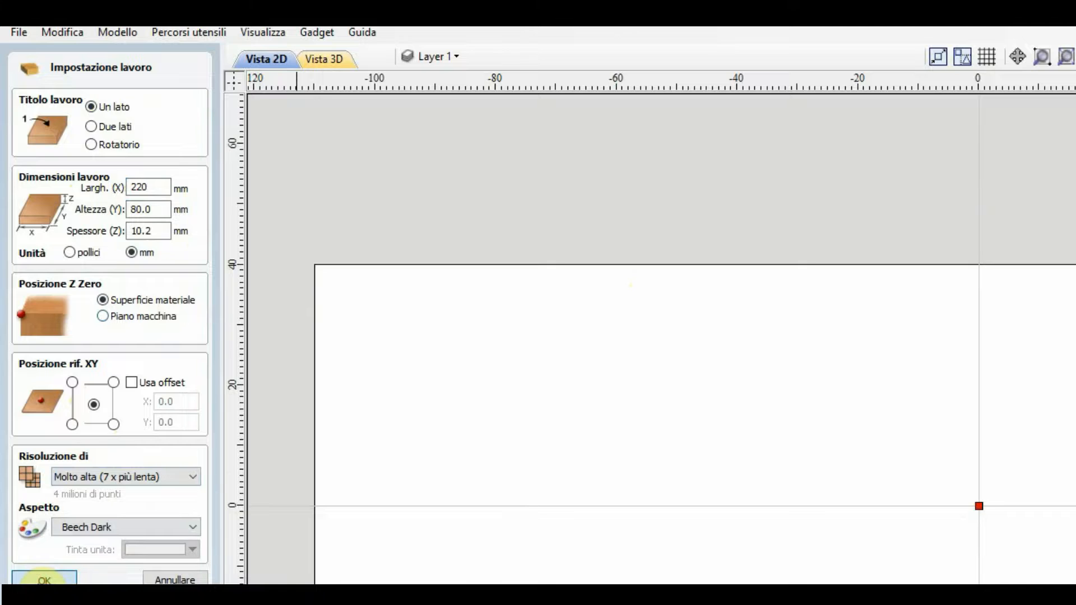
Confirm the job setup for a single-sided 220 x 80 x 10.2 mm piece with its XY origin at the centre.
{"action": "left_click", "coordinate": [44, 580]}
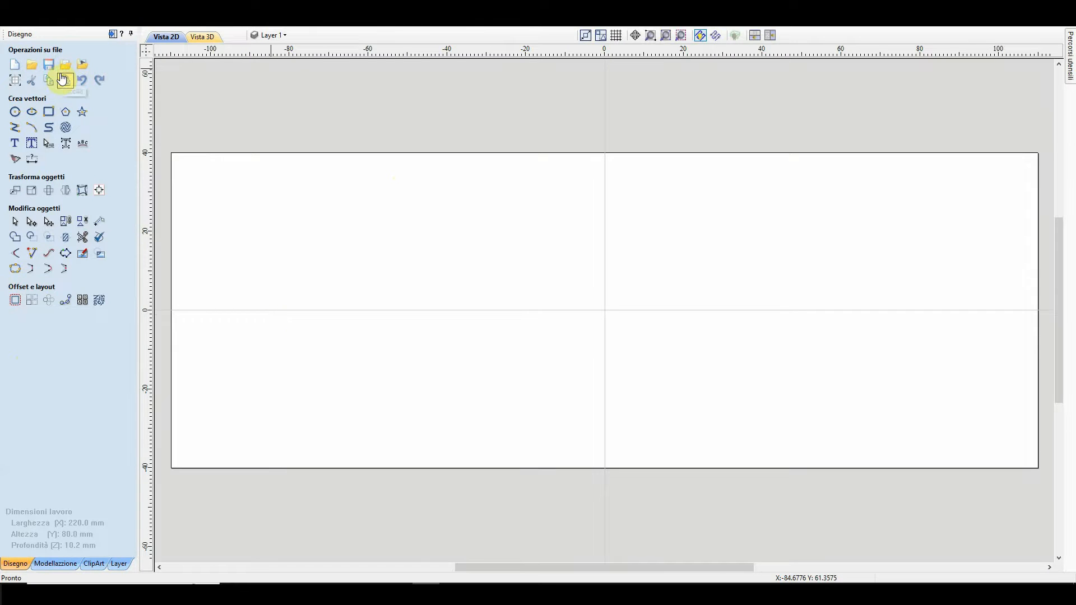
{"action": "left_click", "coordinate": [41, 26]}
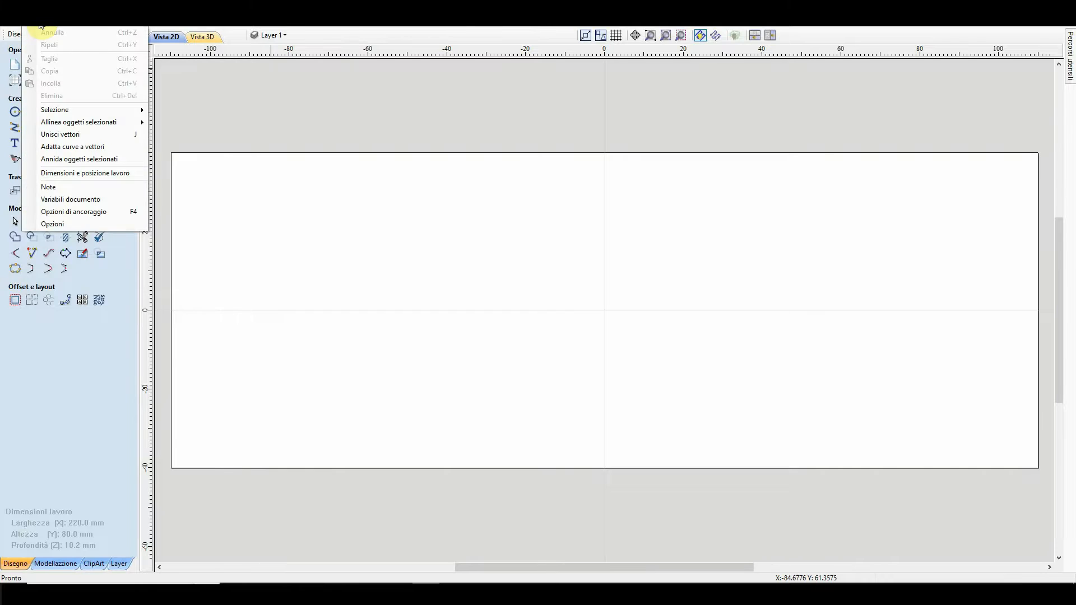
{"action": "mouse_move", "coordinate": [7, 28]}
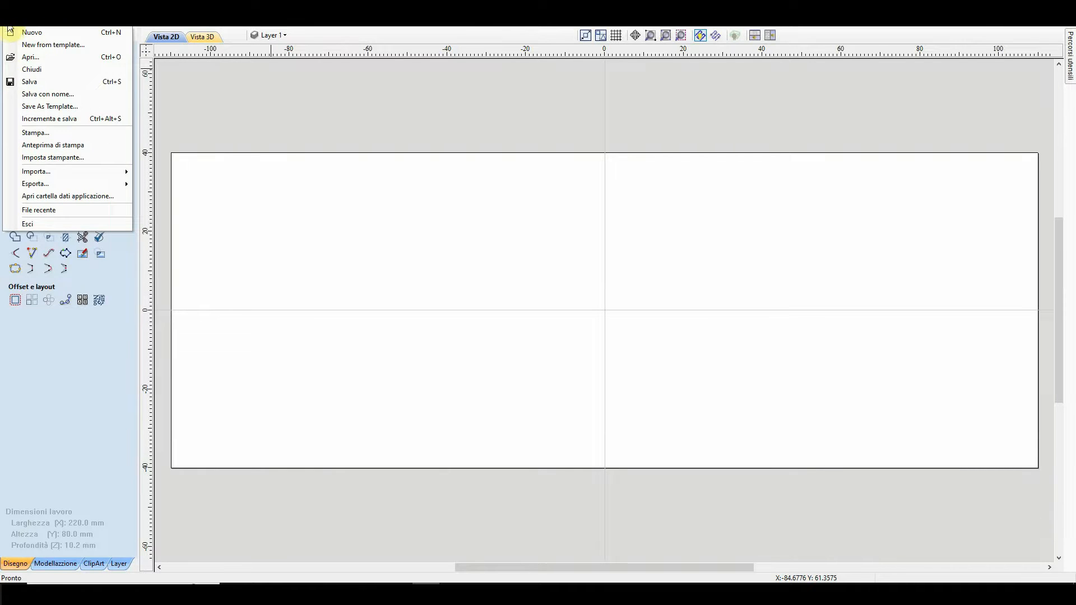
{"action": "mouse_move", "coordinate": [60, 172]}
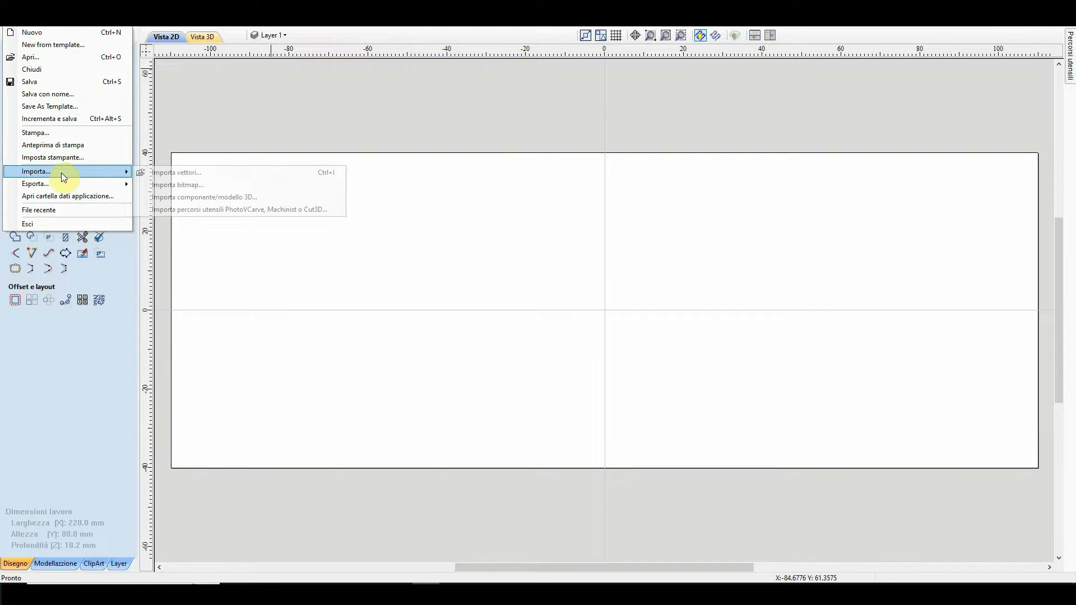
{"action": "left_click", "coordinate": [209, 87]}
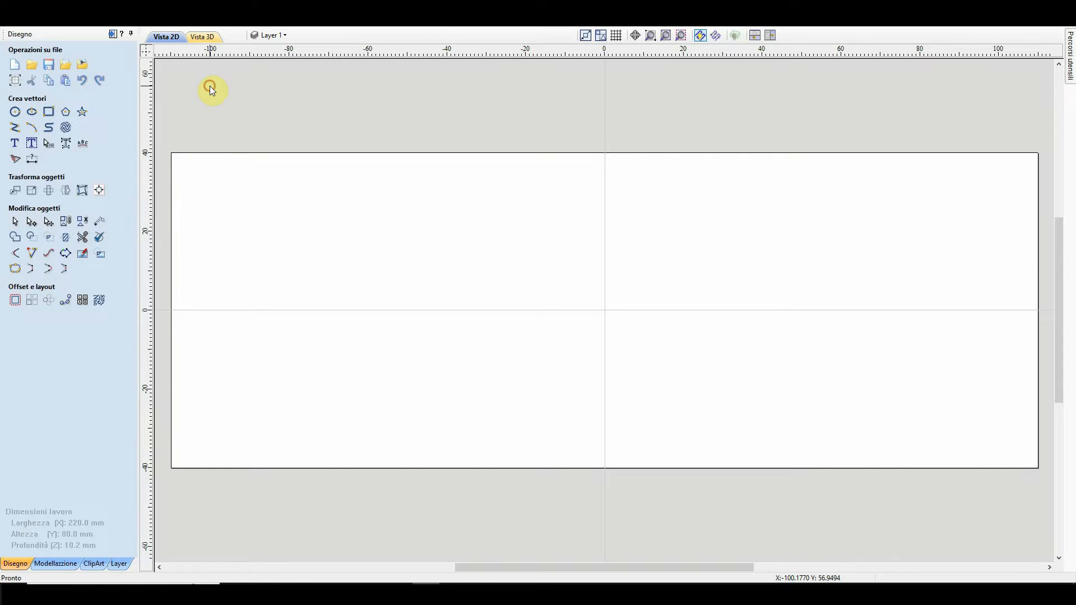
Import the vectors from the 1_LOVE file on the Desktop.
{"action": "left_click", "coordinate": [66, 66]}
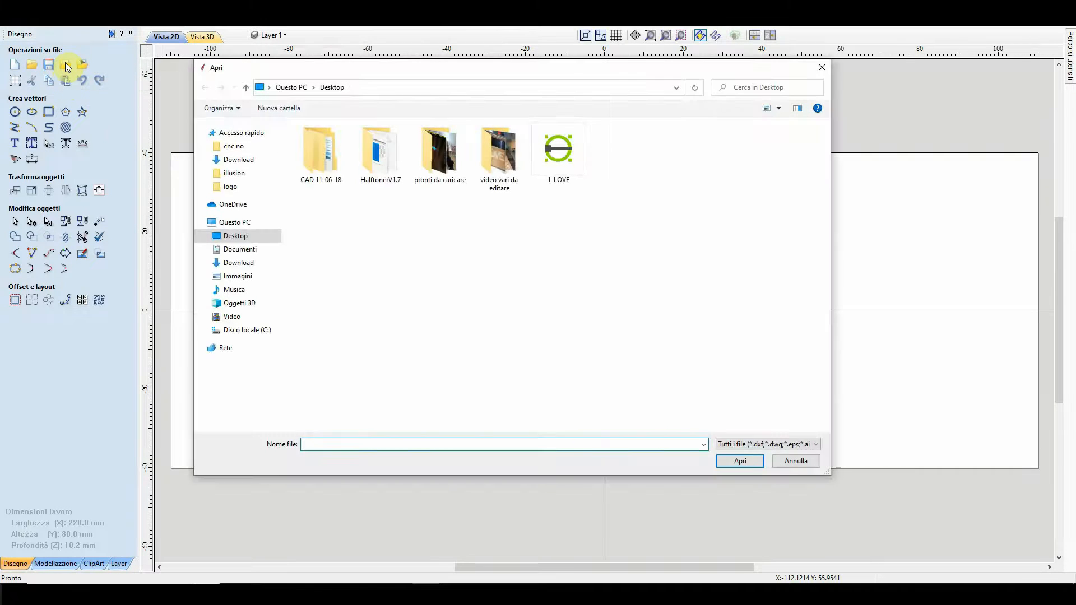
{"action": "left_click", "coordinate": [570, 168]}
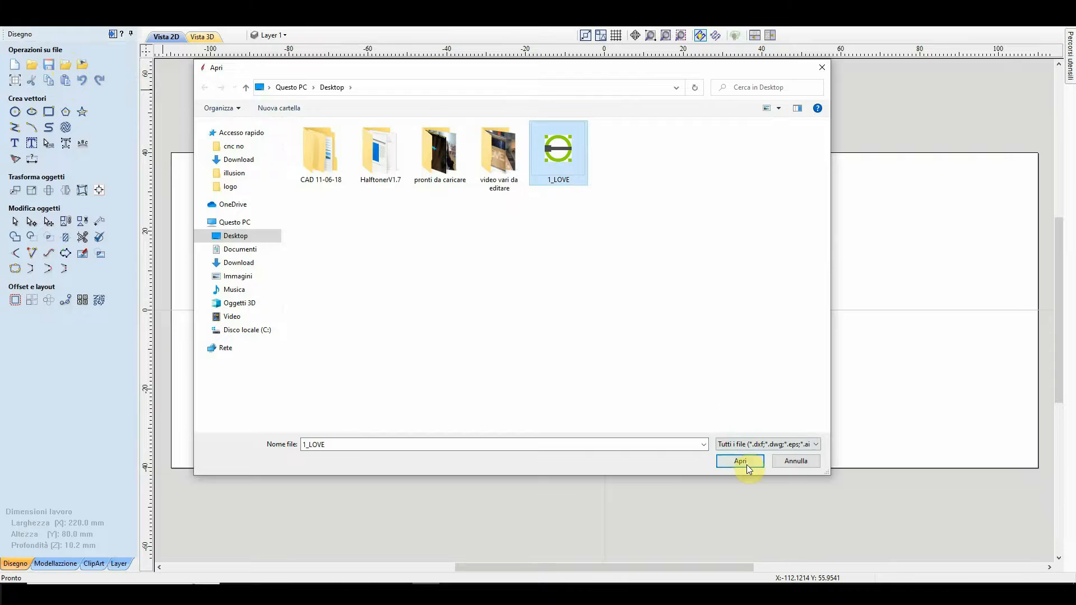
{"action": "left_click", "coordinate": [742, 462]}
{"action": "left_click", "coordinate": [563, 324]}
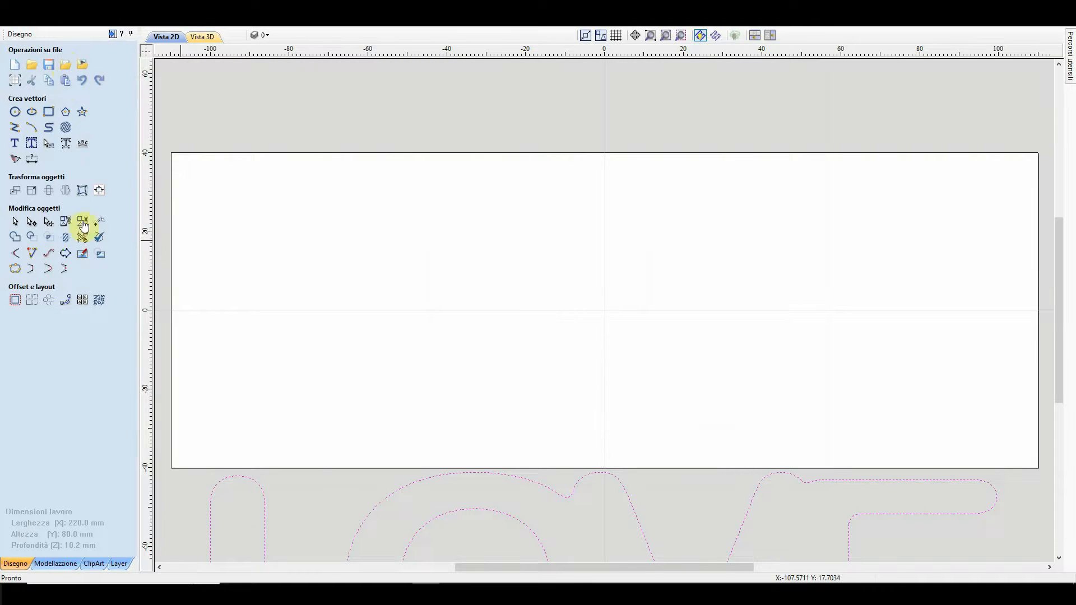
Centre the imported LOVE vectors on the material and deselect them.
{"action": "left_click", "coordinate": [99, 191]}
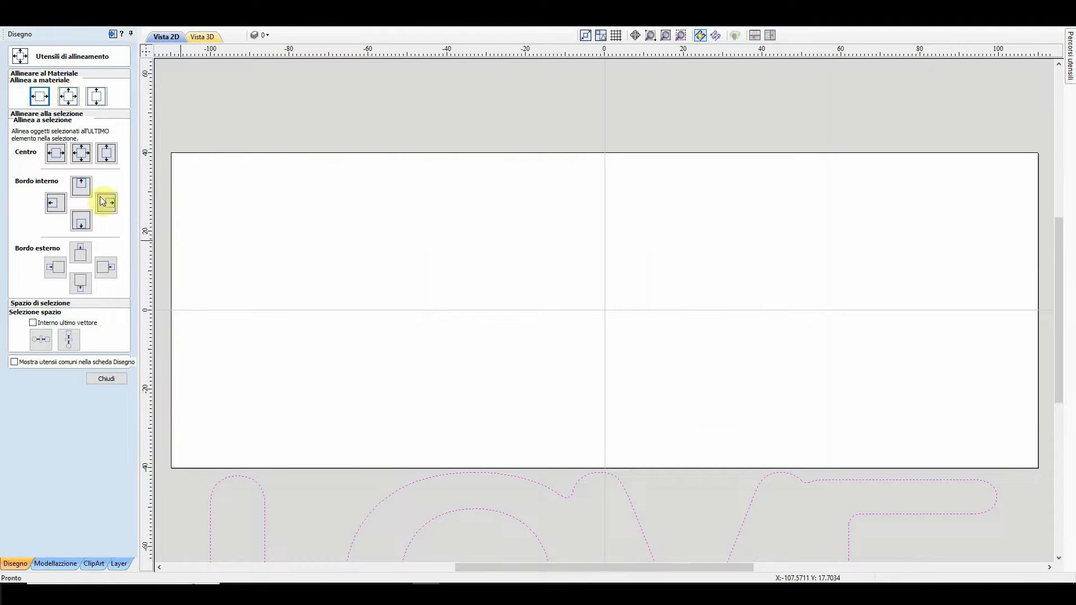
{"action": "left_click", "coordinate": [107, 379]}
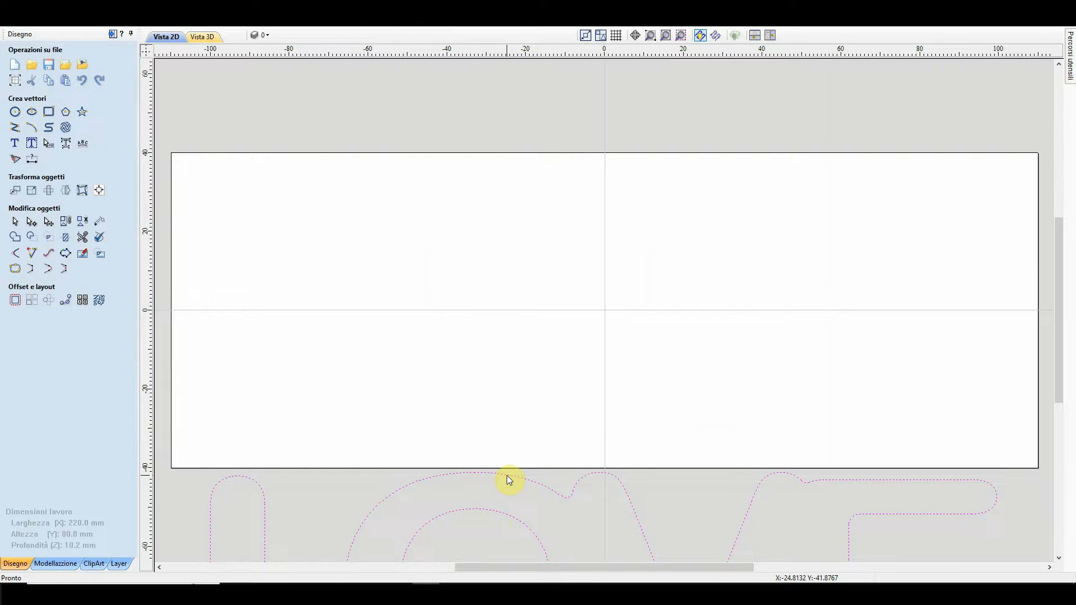
{"action": "key", "text": "F9"}
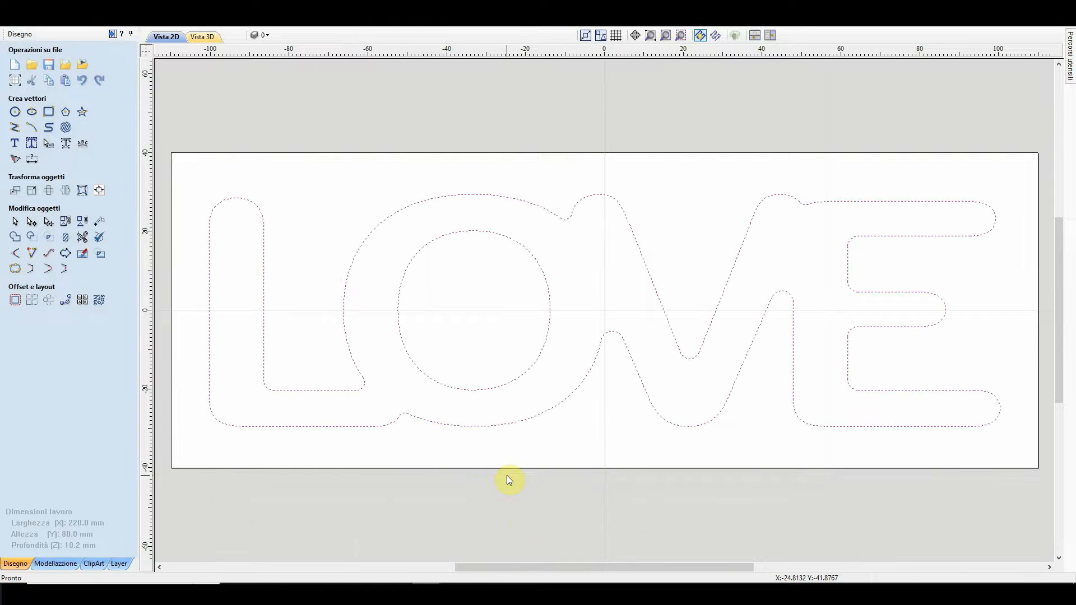
{"action": "left_click", "coordinate": [487, 453]}
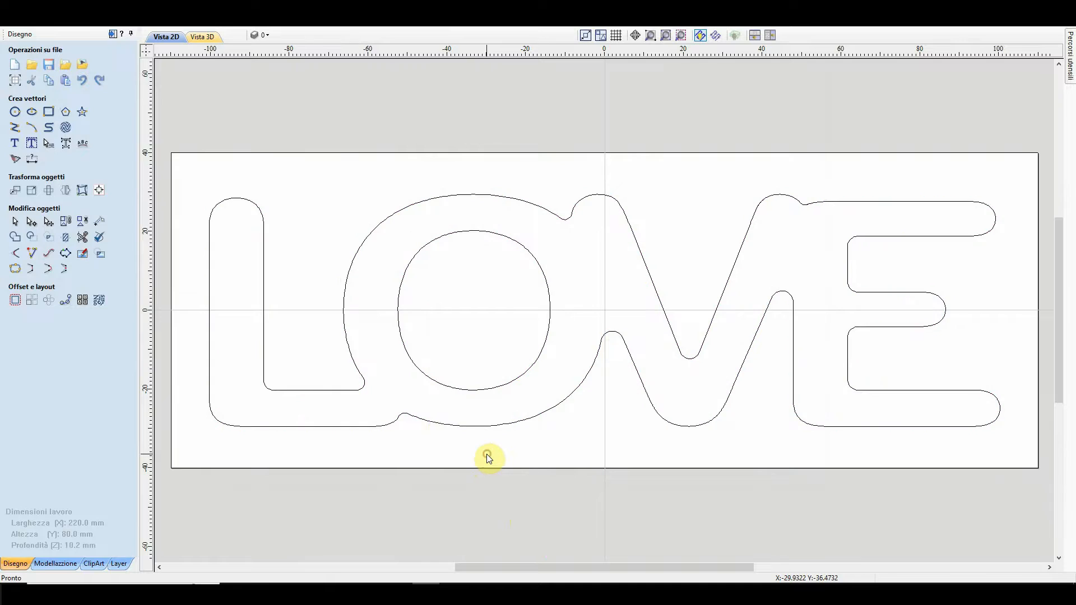
Examine the O's inner contour and portions of the outer LOVE outline for continuous vectors and separate segments.
{"action": "left_click", "coordinate": [474, 388]}
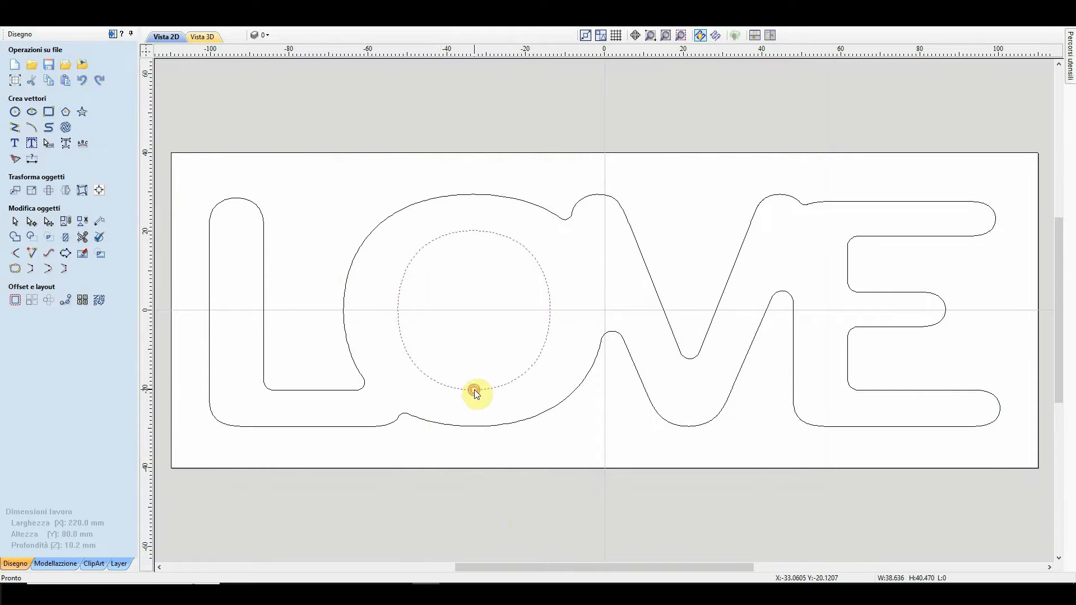
{"action": "left_click", "coordinate": [448, 439]}
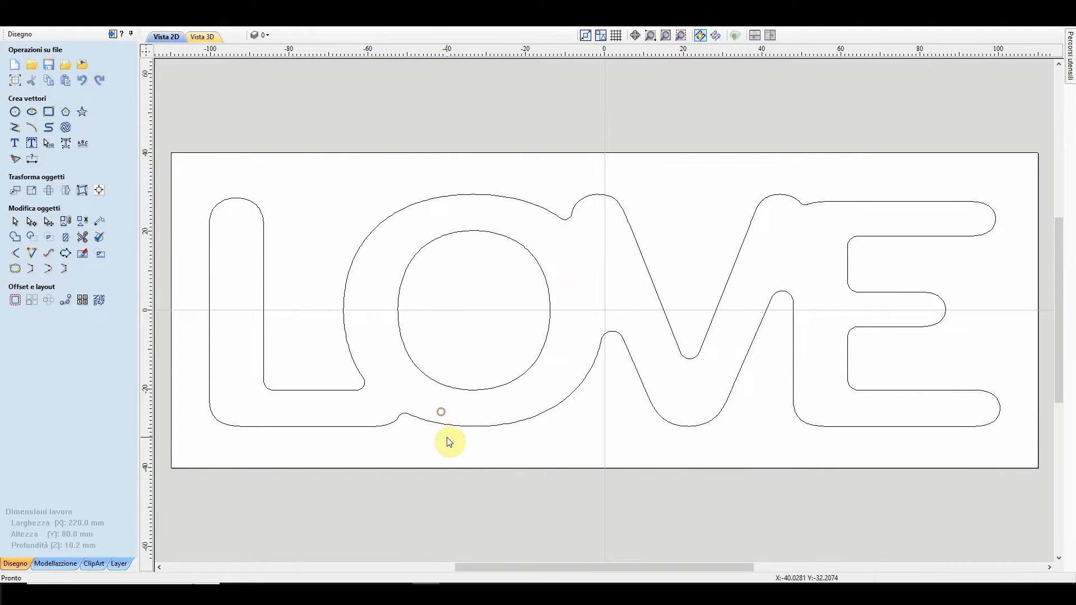
{"action": "left_click", "coordinate": [435, 419]}
{"action": "left_click_drag", "start_coordinate": [435, 448], "coordinate": [309, 346], "text": "shift"}
{"action": "left_click", "coordinate": [226, 361]}
{"action": "left_click", "coordinate": [533, 223]}
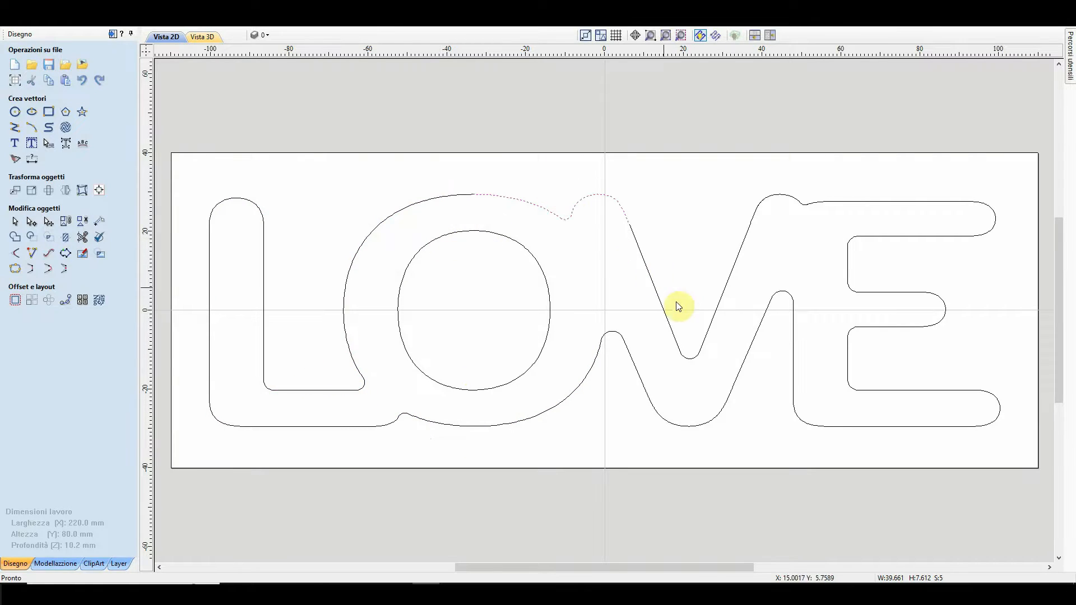
{"action": "left_click_drag", "start_coordinate": [775, 424], "coordinate": [636, 296]}
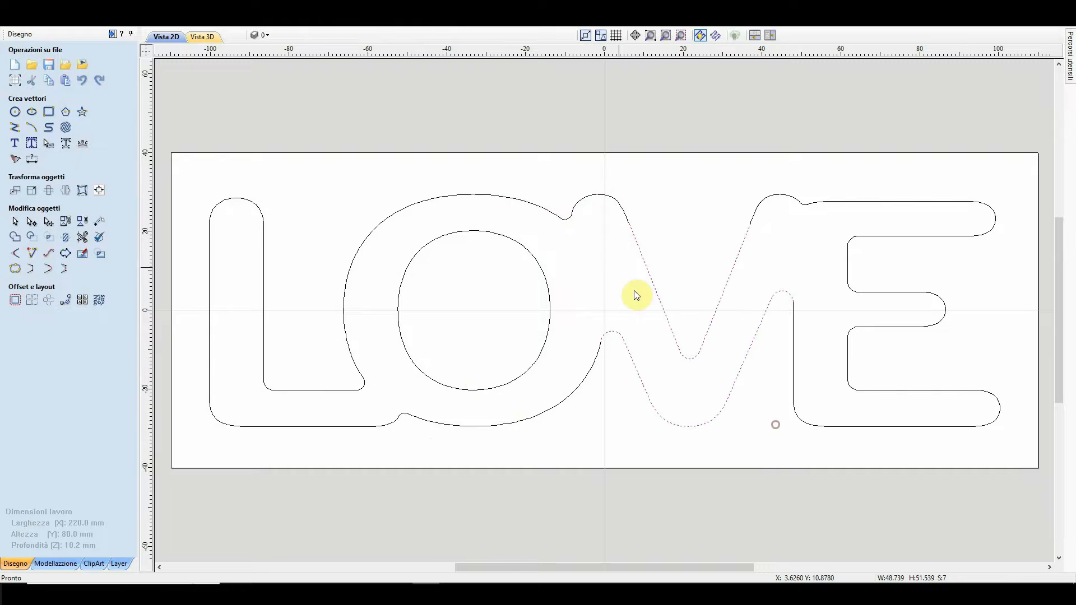
{"action": "left_click", "coordinate": [761, 411]}
Join all segments of the outer LOVE outline with a 0.01 mm tolerance, excluding the O's inner contour.
{"action": "left_click_drag", "start_coordinate": [165, 124], "coordinate": [1009, 456]}
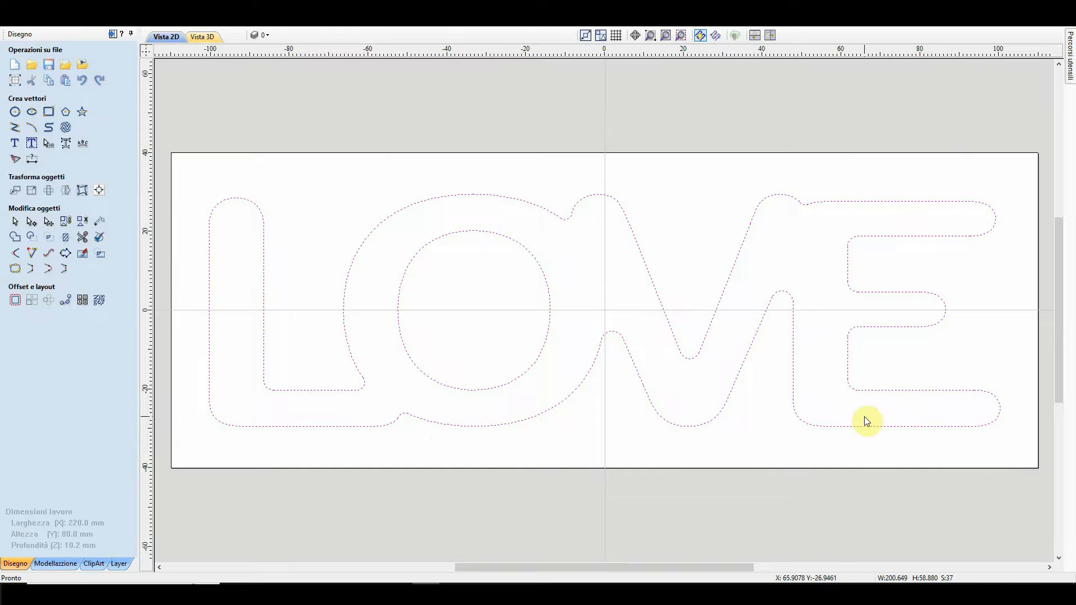
{"action": "left_click", "coordinate": [513, 381], "text": "ctrl"}
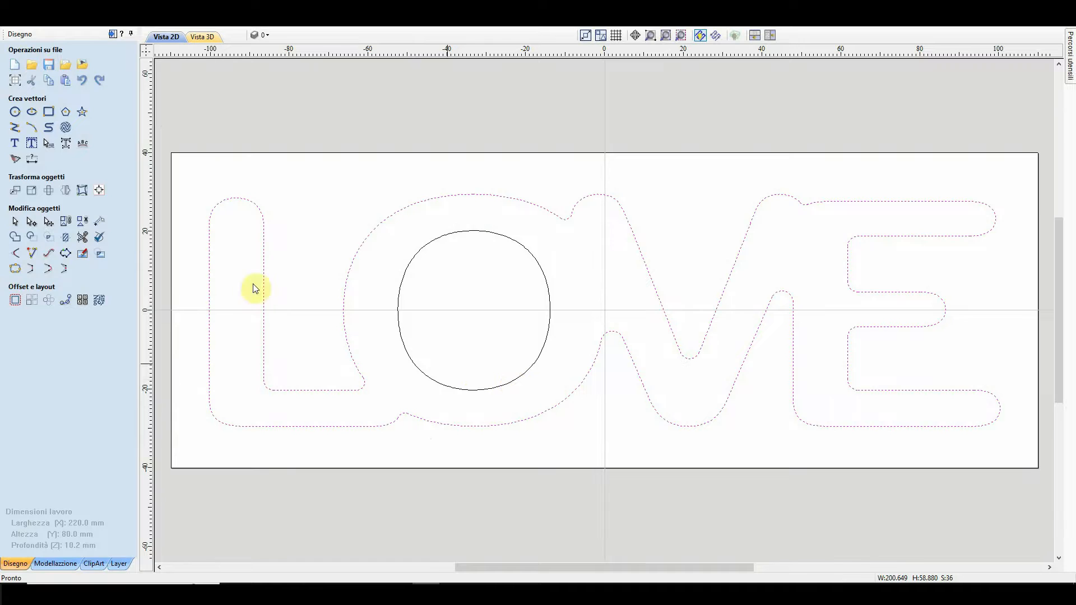
{"action": "left_click", "coordinate": [15, 269]}
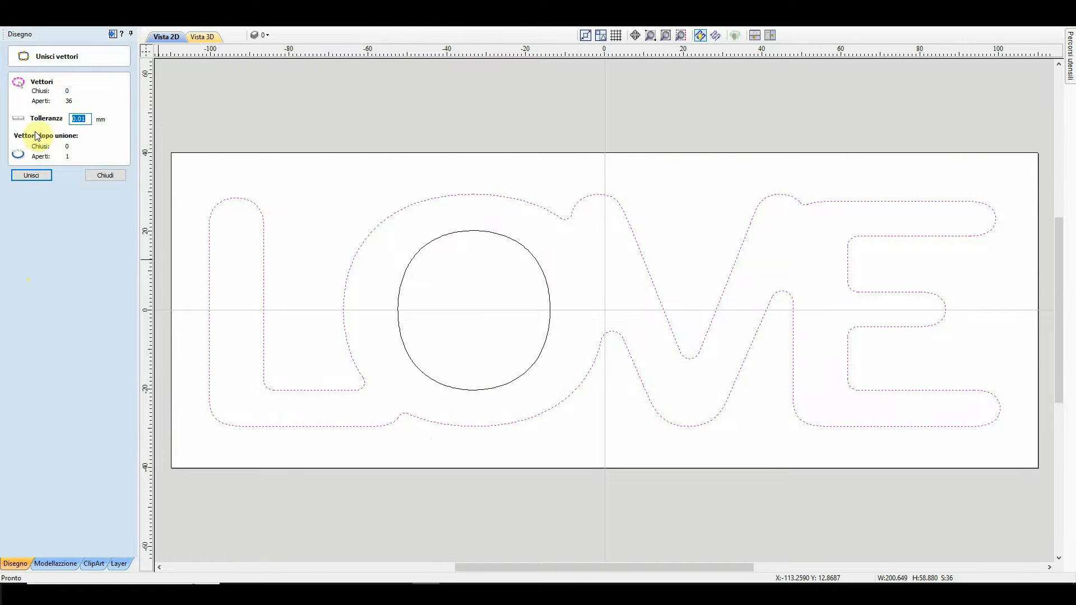
{"action": "left_click", "coordinate": [45, 176]}
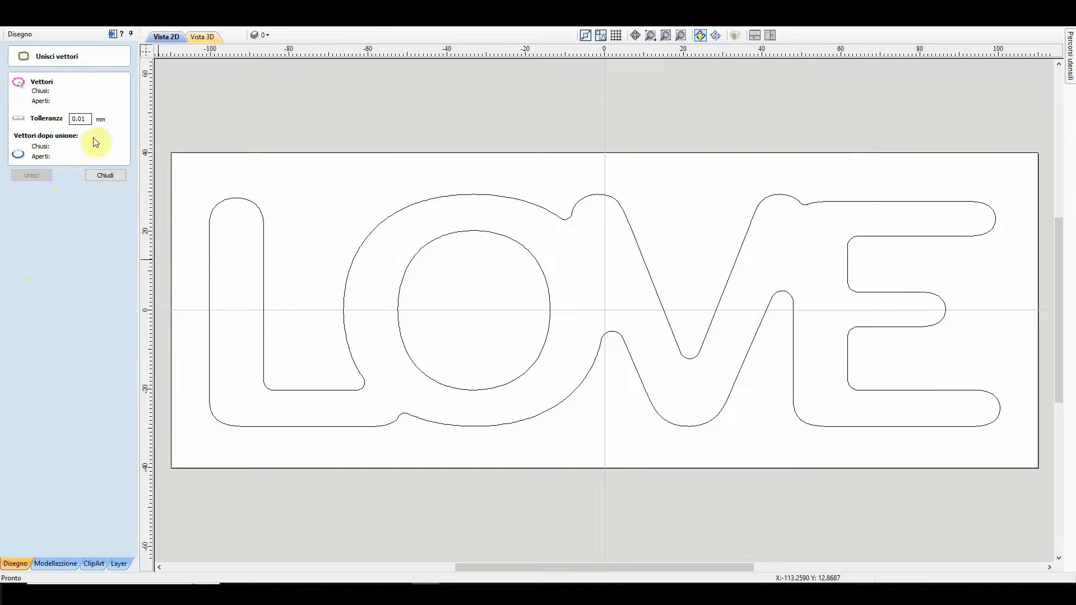
{"action": "left_click", "coordinate": [100, 175]}
Check with the Join Vectors tool whether the joined outer outline is open or closed.
{"action": "left_click_drag", "start_coordinate": [300, 356], "coordinate": [252, 325]}
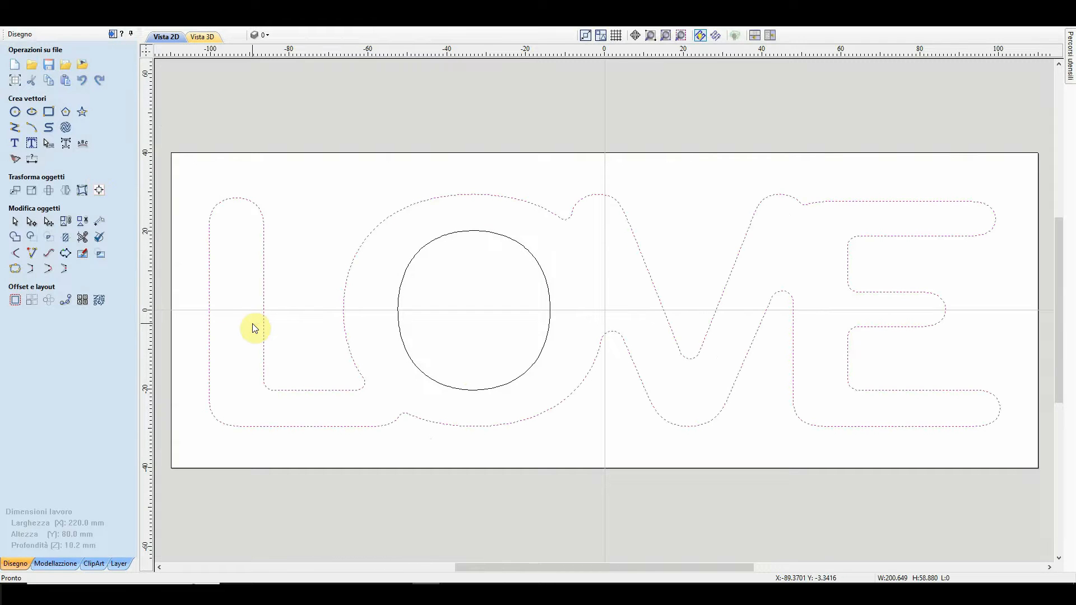
{"action": "left_click", "coordinate": [16, 269]}
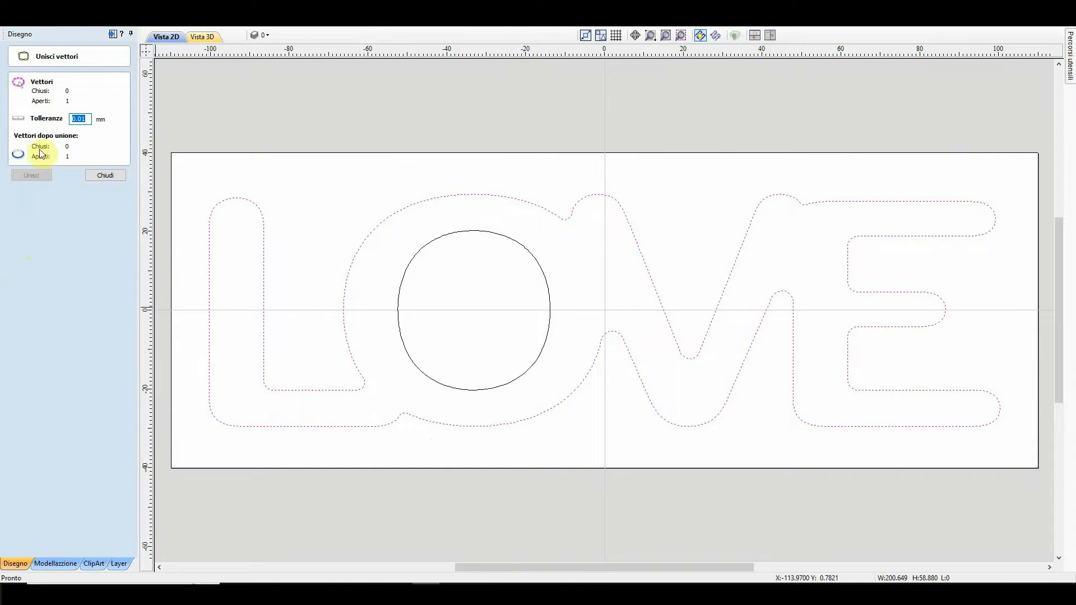
{"action": "left_click", "coordinate": [102, 173]}
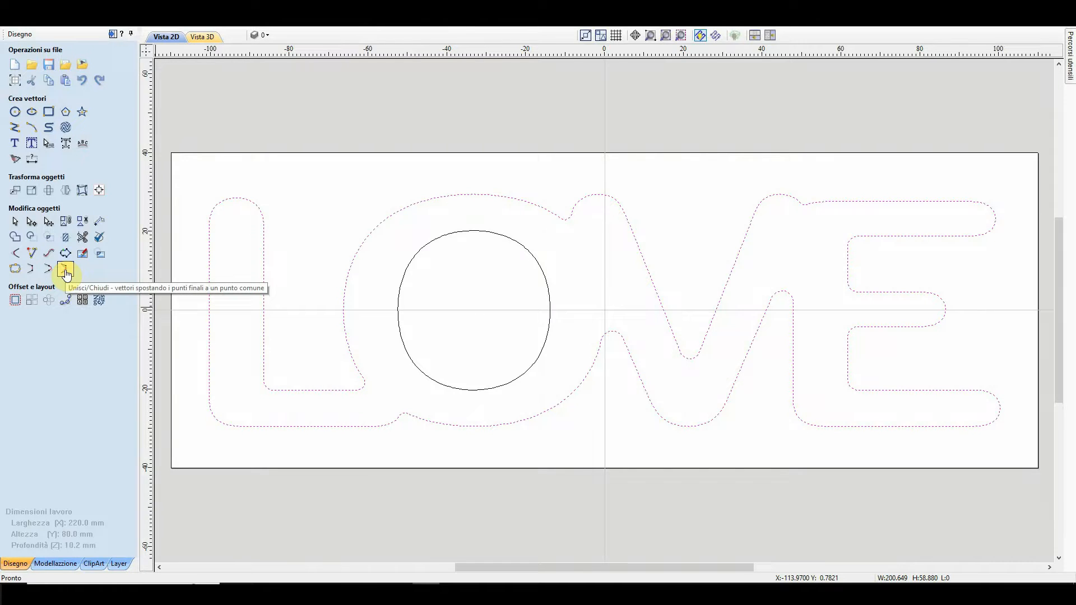
Close the outer LOVE outline by moving its end points to a common point, and check its open or closed status.
{"action": "left_click", "coordinate": [65, 273]}
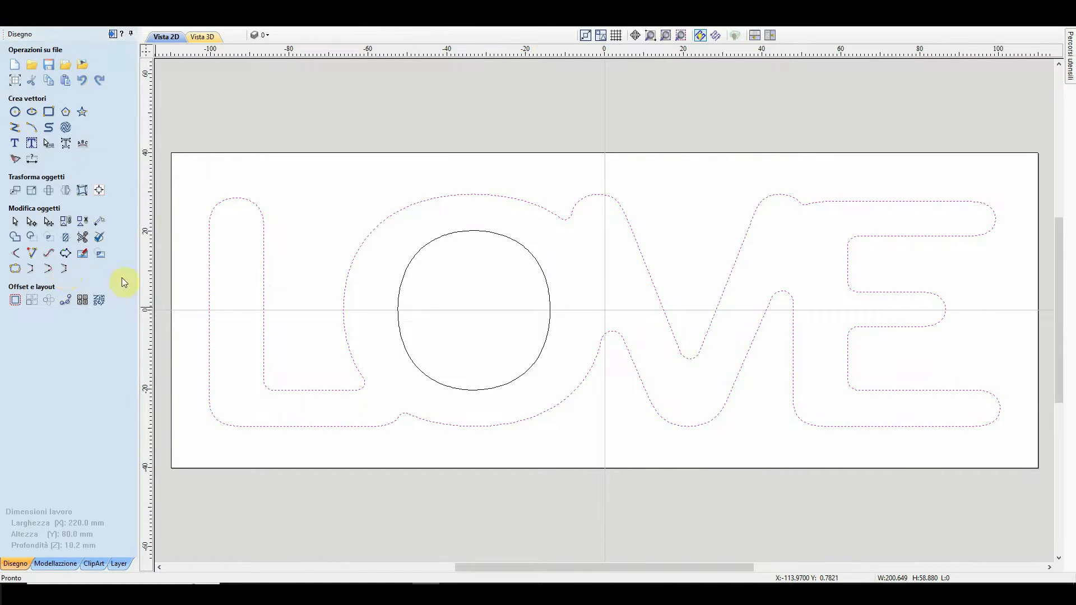
{"action": "left_click", "coordinate": [262, 290]}
{"action": "left_click", "coordinate": [262, 289]}
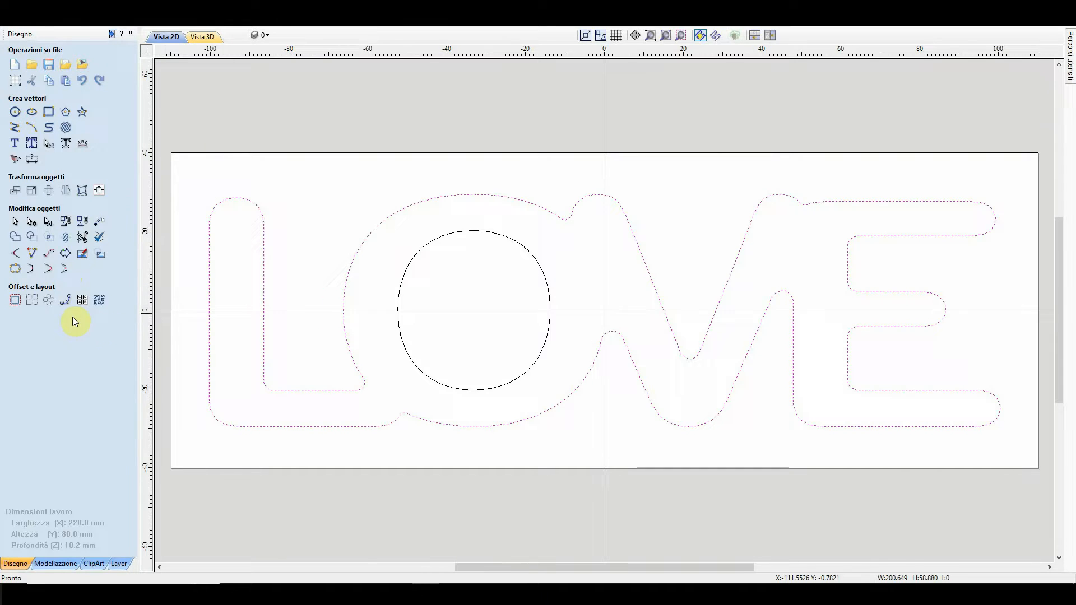
{"action": "left_click", "coordinate": [16, 269]}
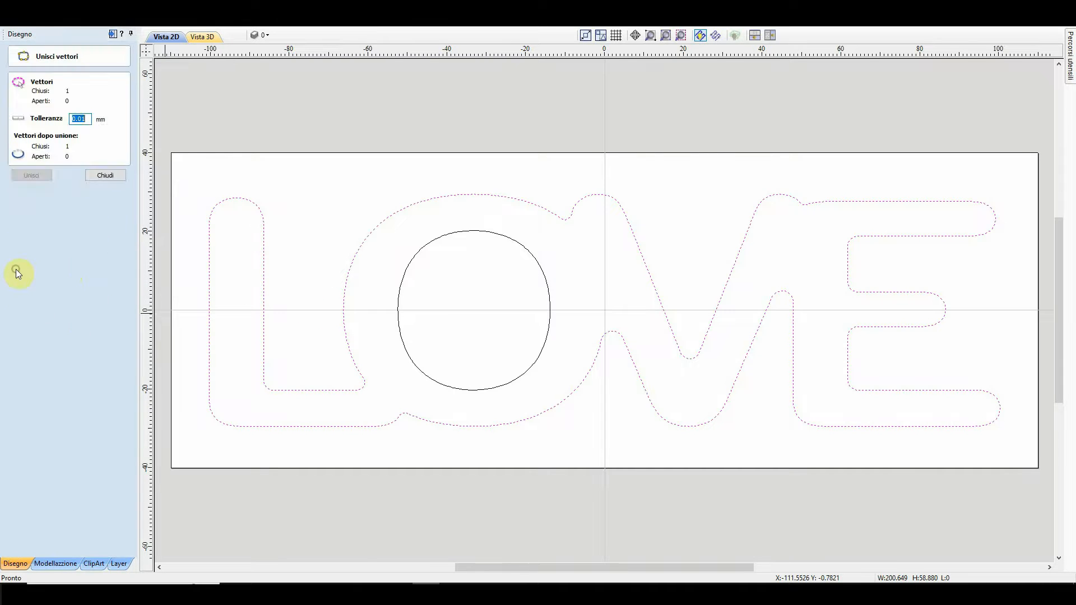
{"action": "left_click", "coordinate": [106, 176]}
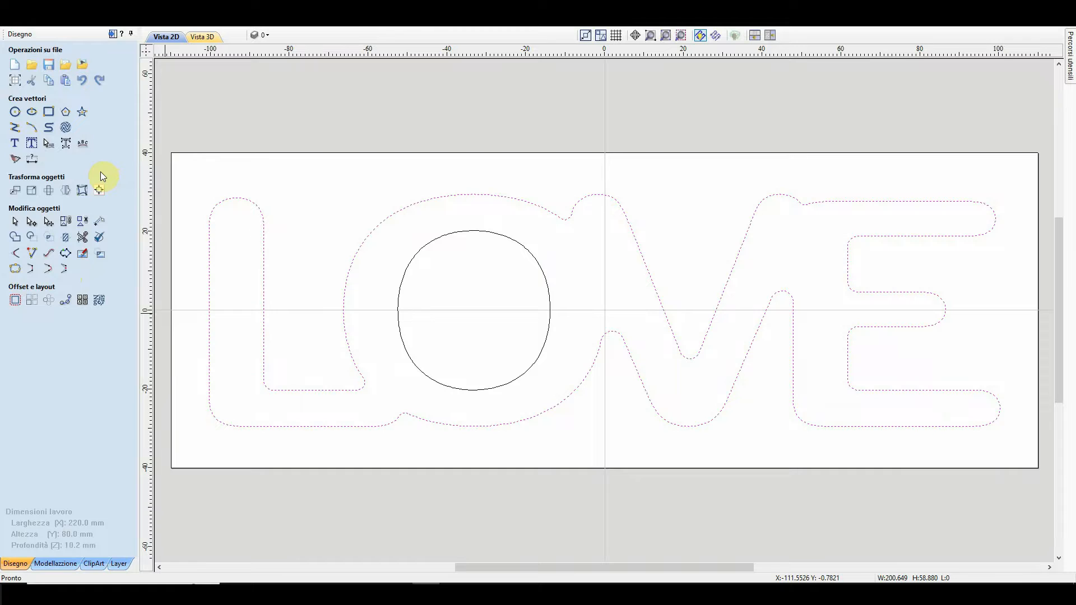
Select only the inner contour of the letter O.
{"action": "left_click", "coordinate": [493, 341]}
{"action": "left_click", "coordinate": [453, 277]}
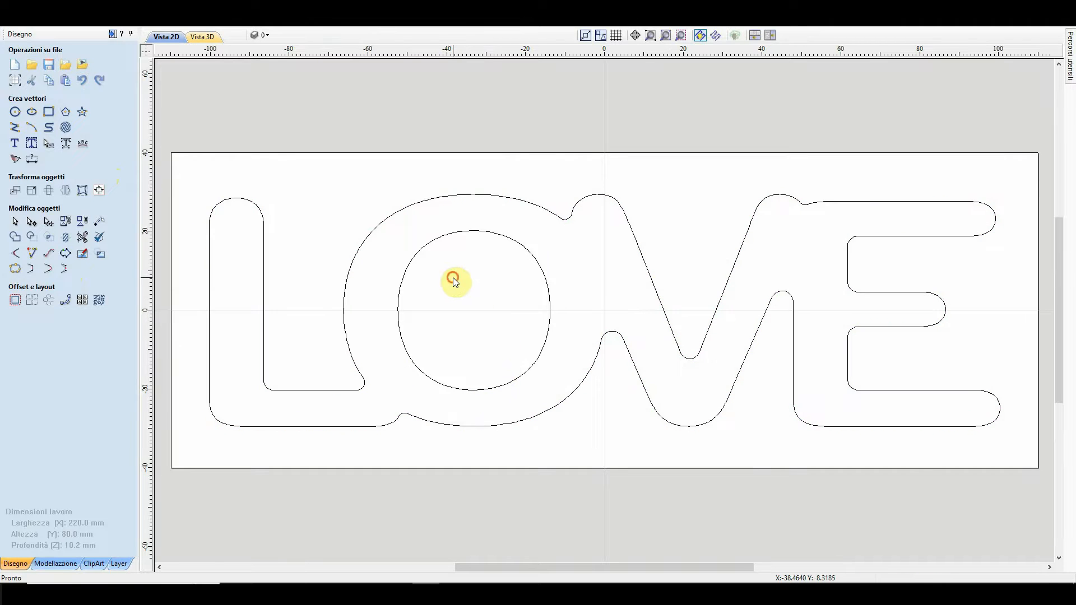
{"action": "left_click_drag", "start_coordinate": [452, 278], "coordinate": [412, 234]}
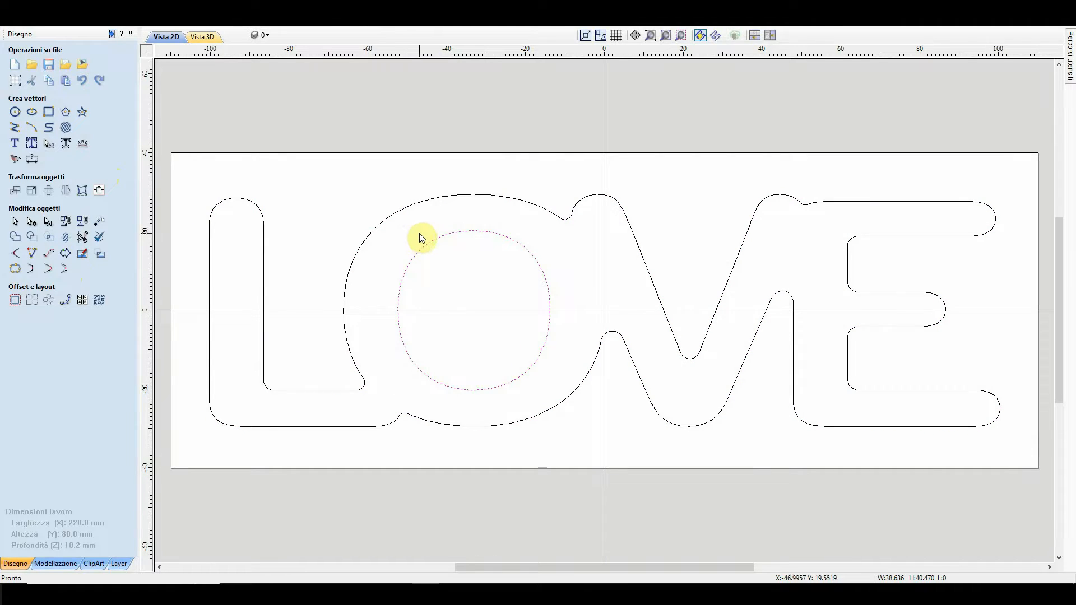
Keep the toolpath operations permanently shown and tile the 2D and 3D views one above the other.
{"action": "left_click", "coordinate": [1070, 51]}
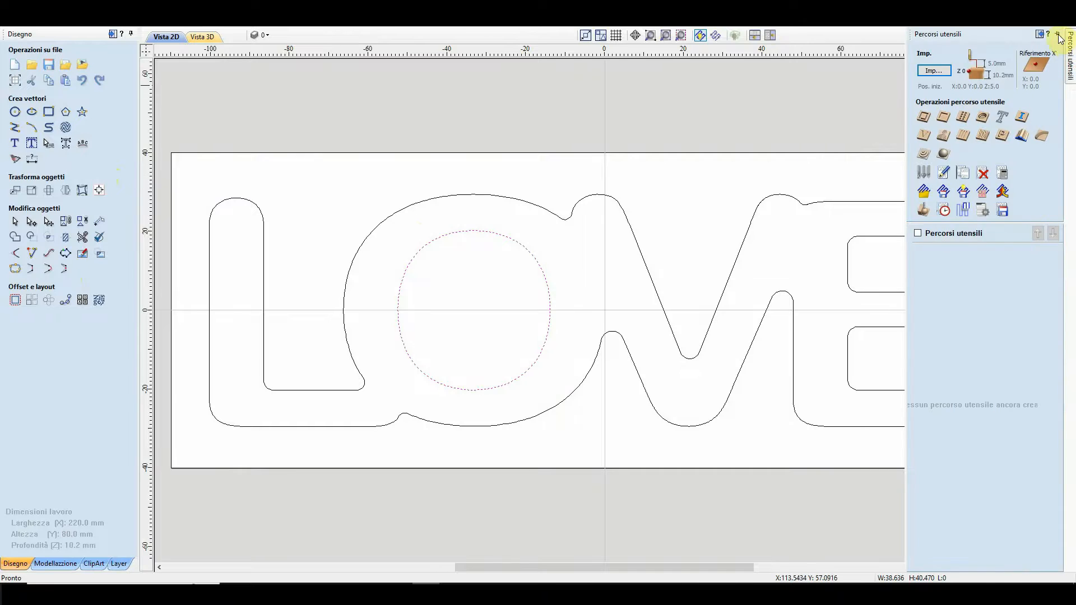
{"action": "left_click", "coordinate": [1057, 35]}
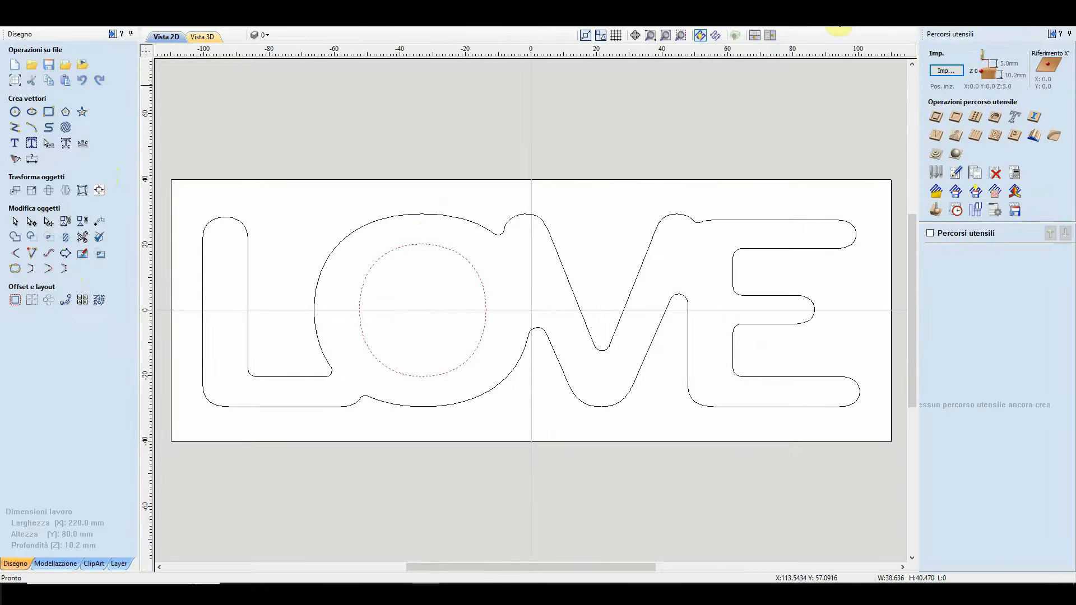
{"action": "left_click", "coordinate": [754, 35]}
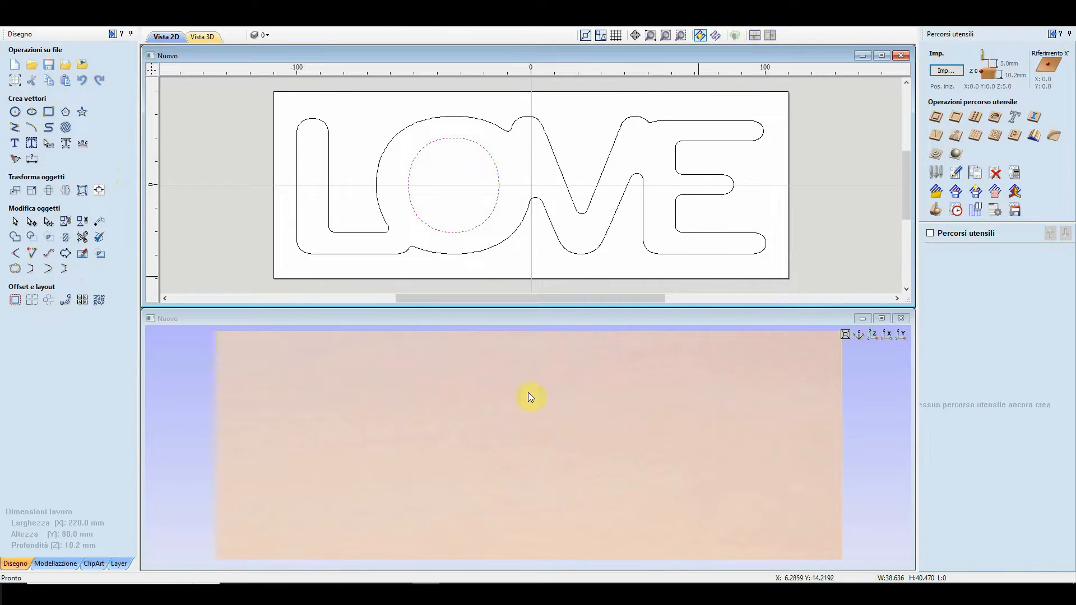
{"action": "left_click_drag", "start_coordinate": [529, 437], "coordinate": [653, 476]}
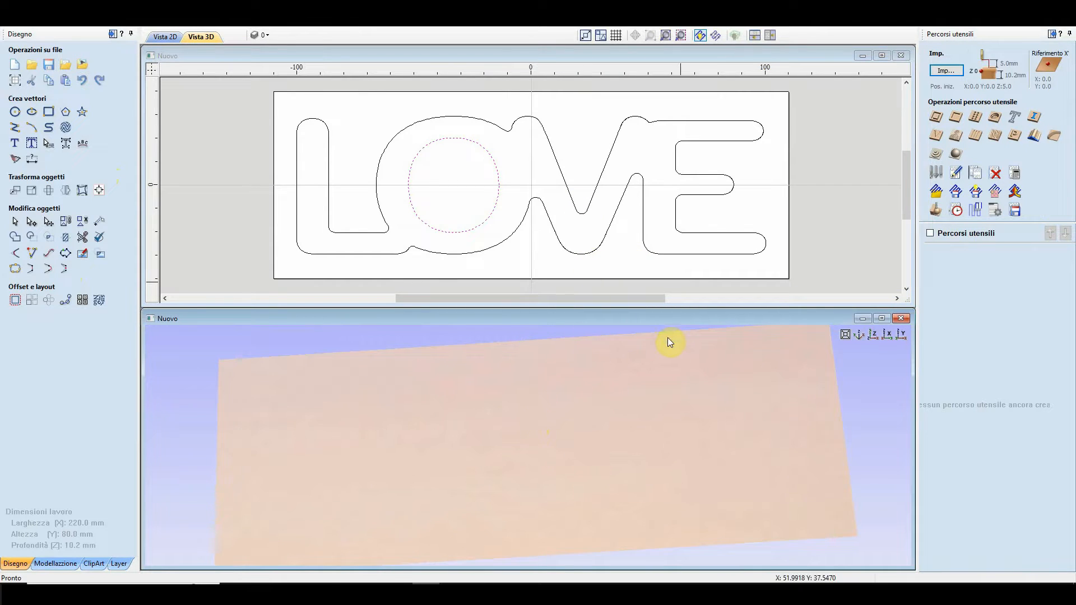
Start a 2D profile toolpath with start depth 0.0 mm and cut depth 10.3 mm, checking the material thickness in the job setup.
{"action": "left_click", "coordinate": [935, 118]}
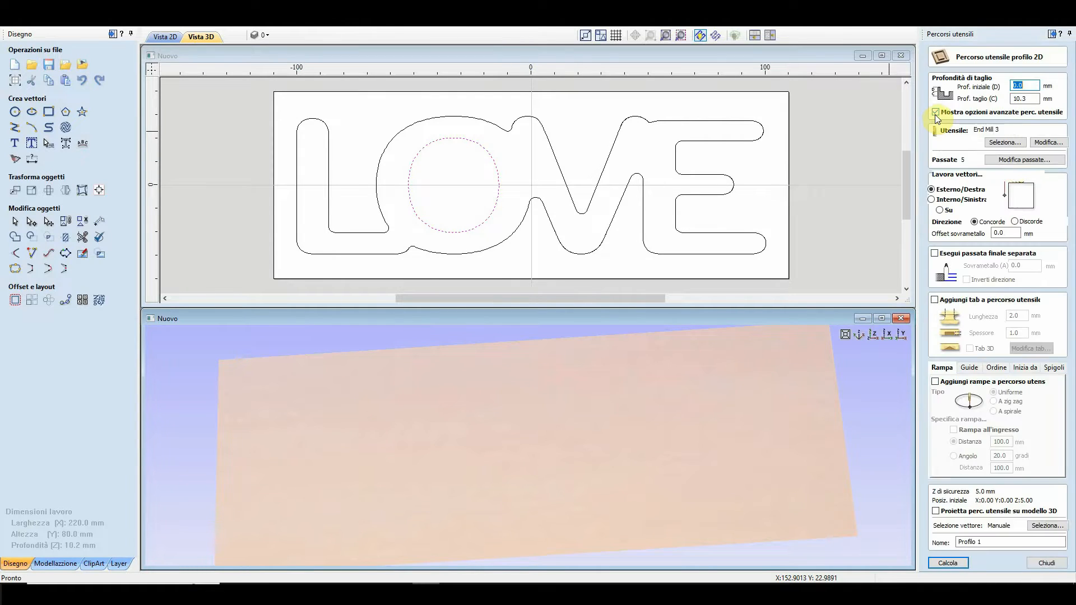
{"action": "left_click", "coordinate": [1027, 84]}
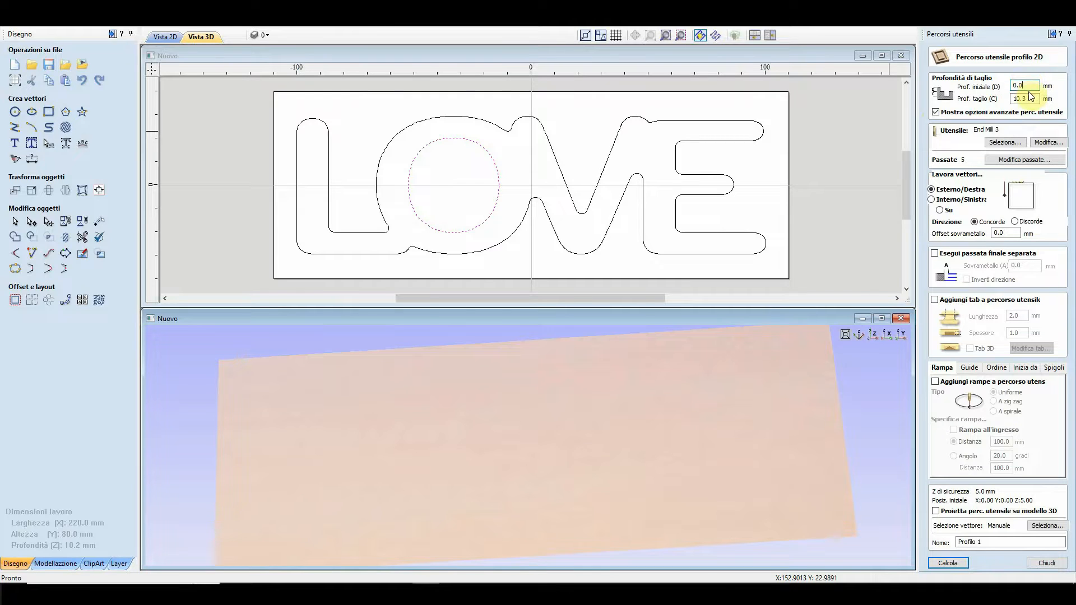
{"action": "key", "text": "Tab"}
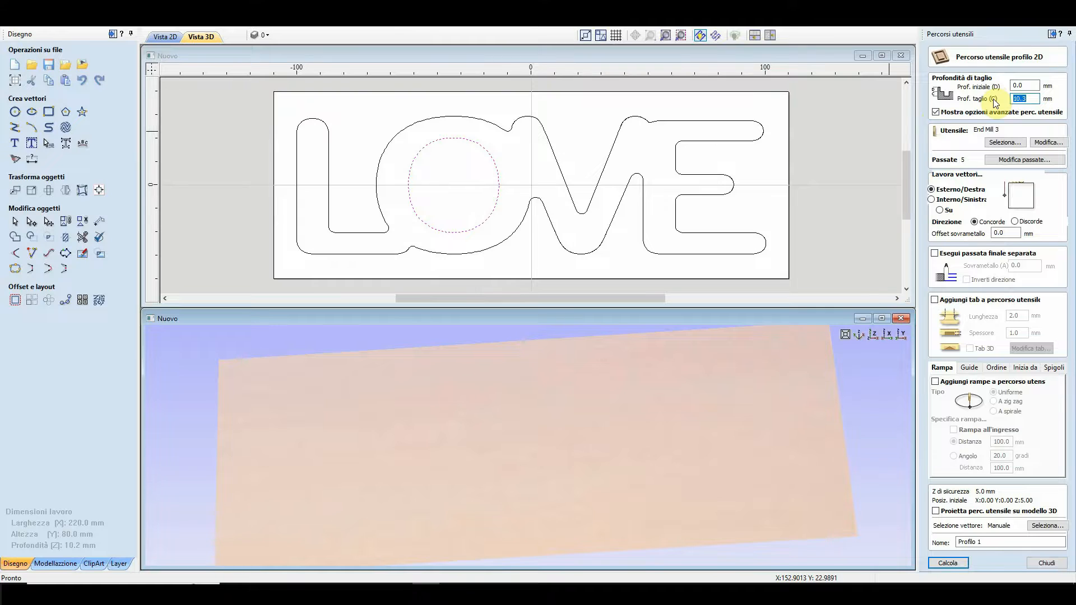
{"action": "left_click", "coordinate": [19, 81]}
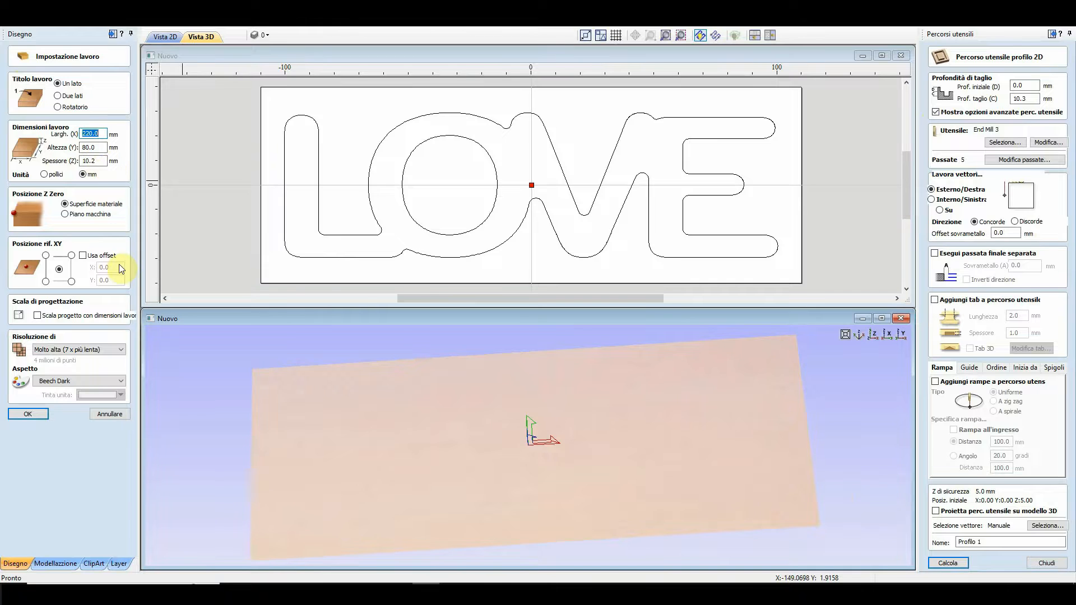
{"action": "left_click", "coordinate": [125, 417]}
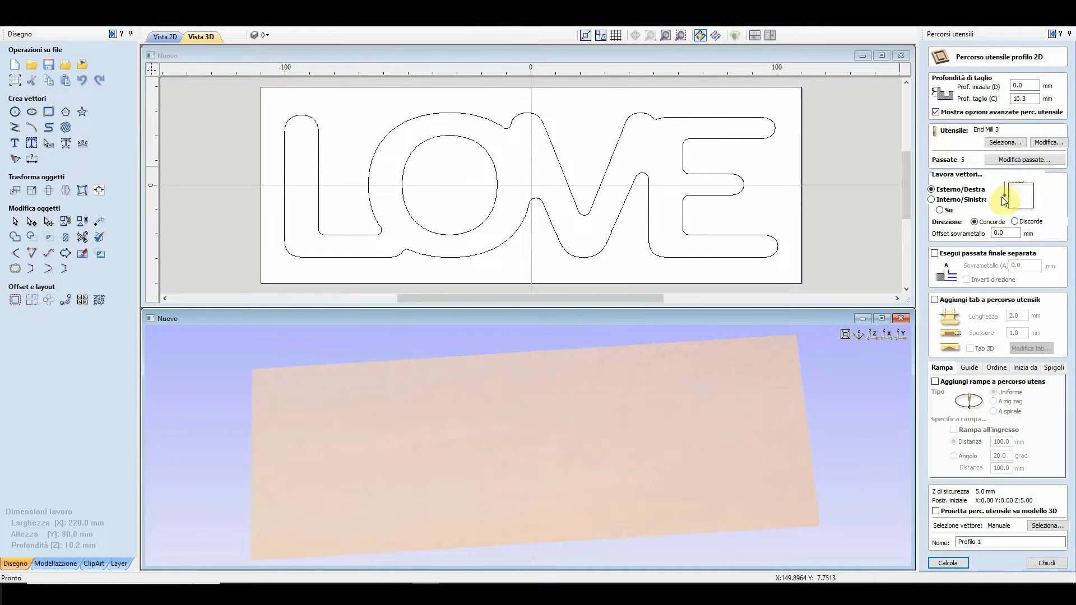
Review the feed rate of End Mill 3 in the tool database and select that cutter for the profile toolpath.
{"action": "left_click", "coordinate": [1005, 142]}
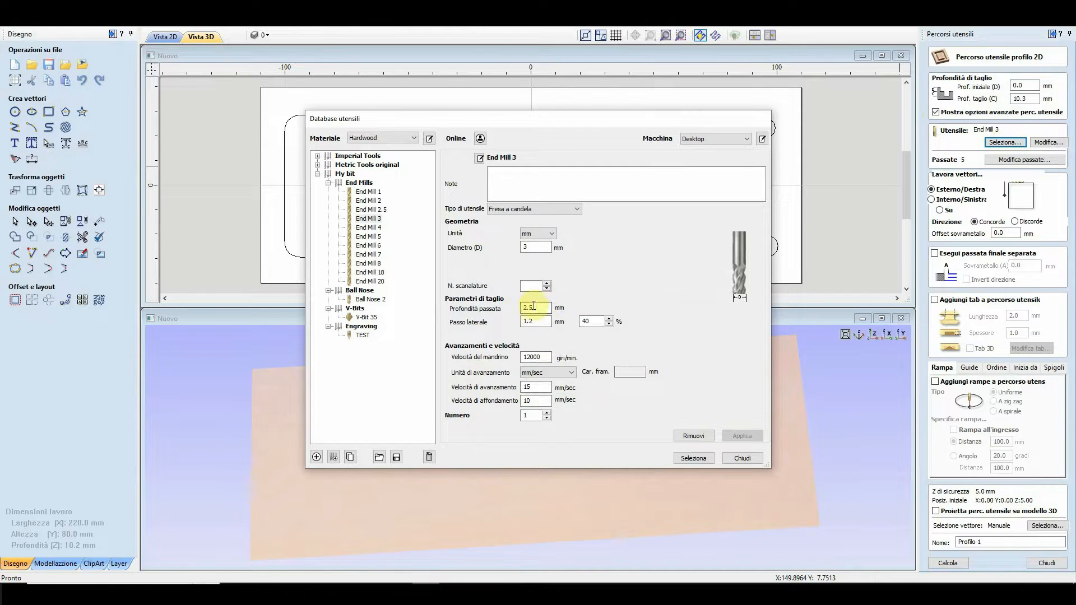
{"action": "double_click", "coordinate": [530, 387]}
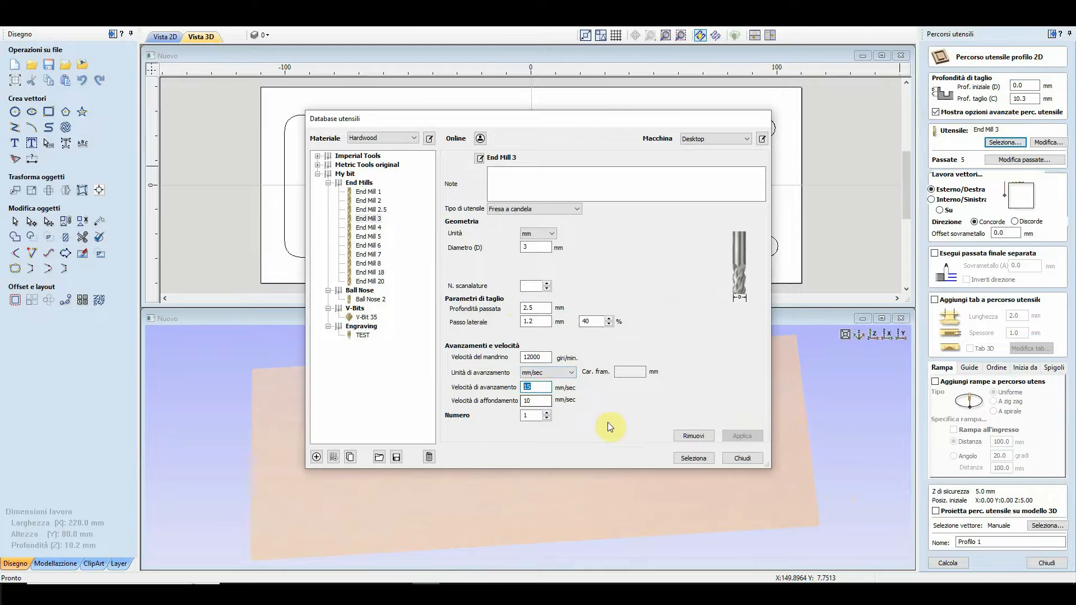
{"action": "left_click", "coordinate": [703, 460]}
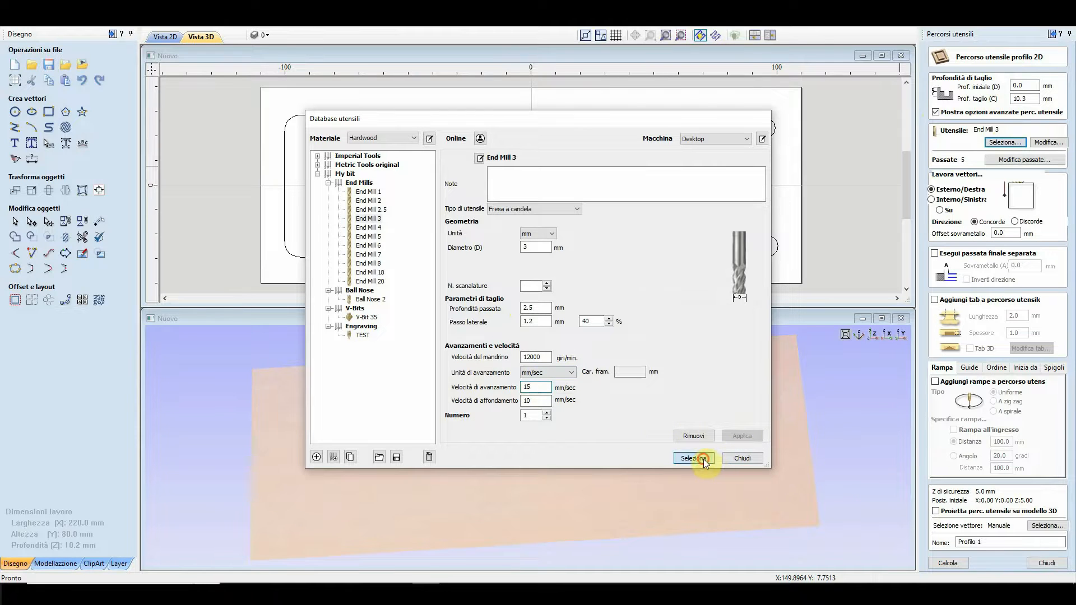
Reselect the inner contour of the O and set the profile to machine on the inside/left of the vector.
{"action": "left_click", "coordinate": [946, 201]}
{"action": "left_click", "coordinate": [495, 206]}
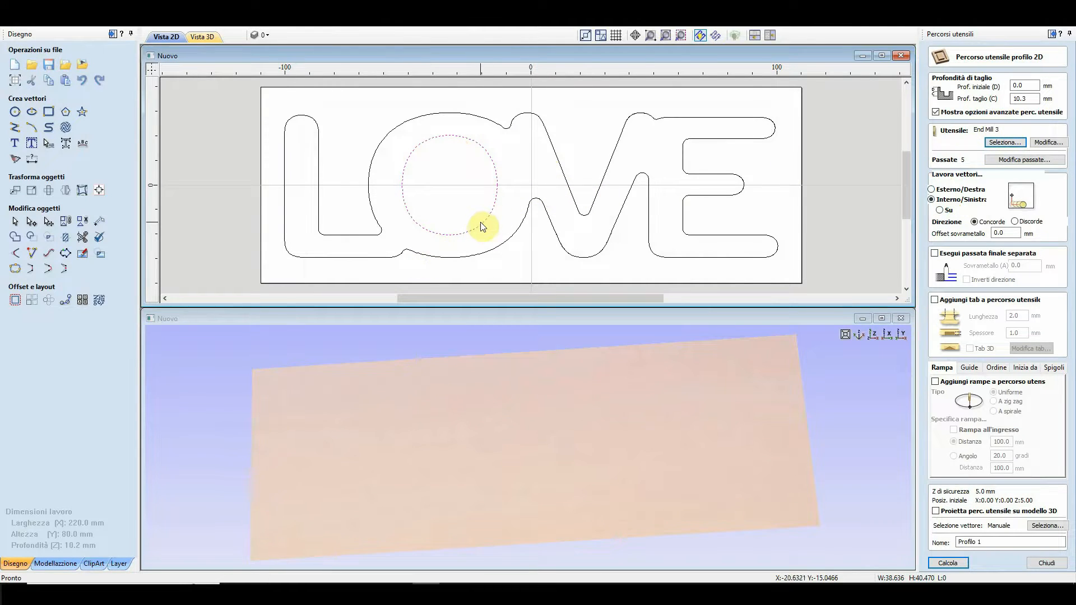
{"action": "left_click", "coordinate": [941, 211]}
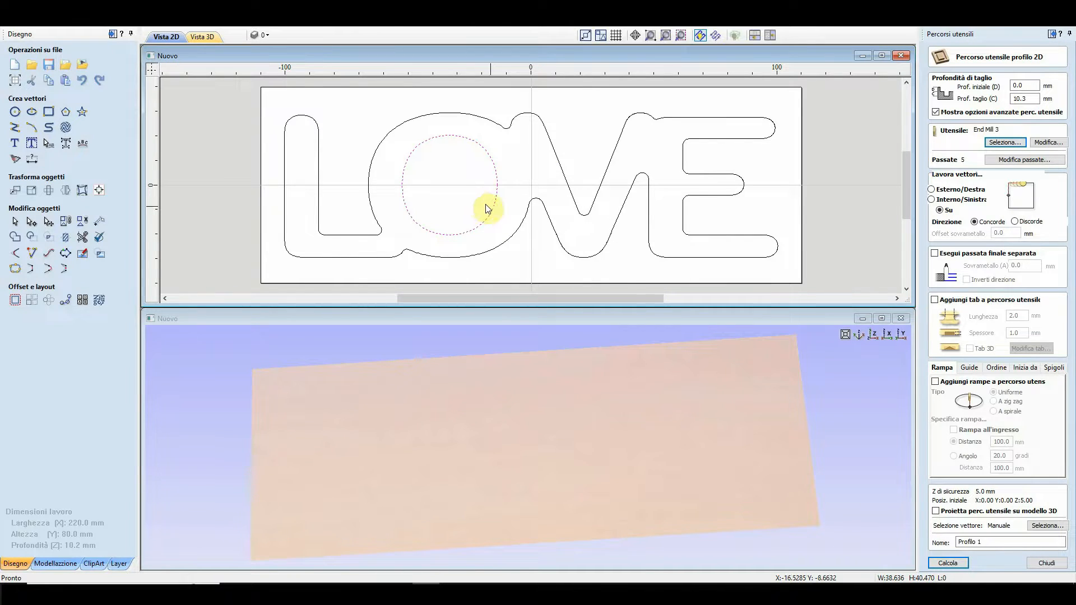
{"action": "left_click", "coordinate": [933, 201]}
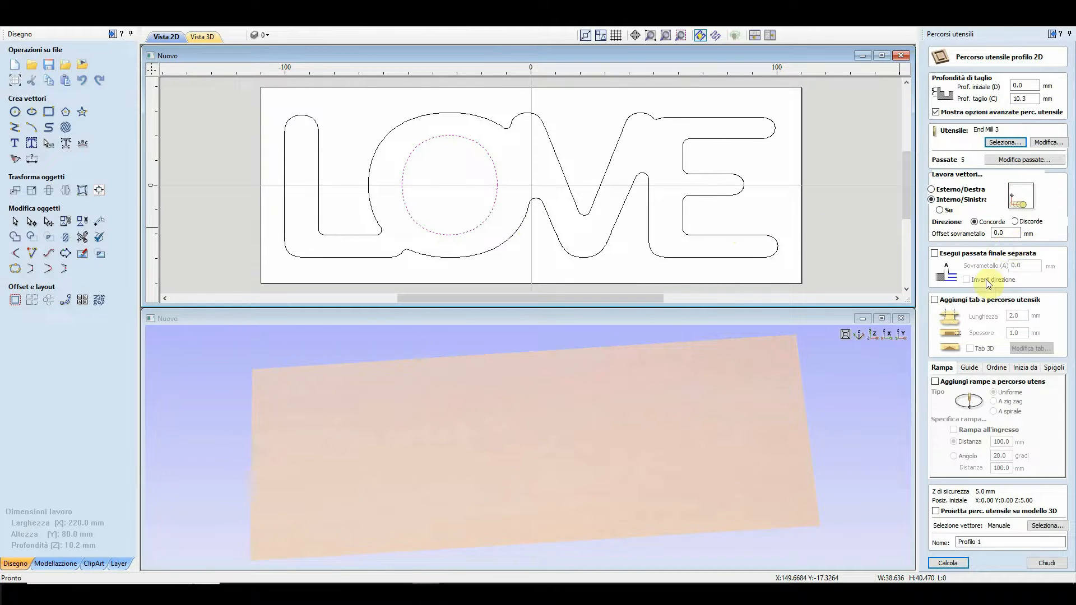
Enable tabs 2.0 mm long and 1.0 mm thick and add a constant number of 3 to the inner O contour.
{"action": "left_click", "coordinate": [934, 300]}
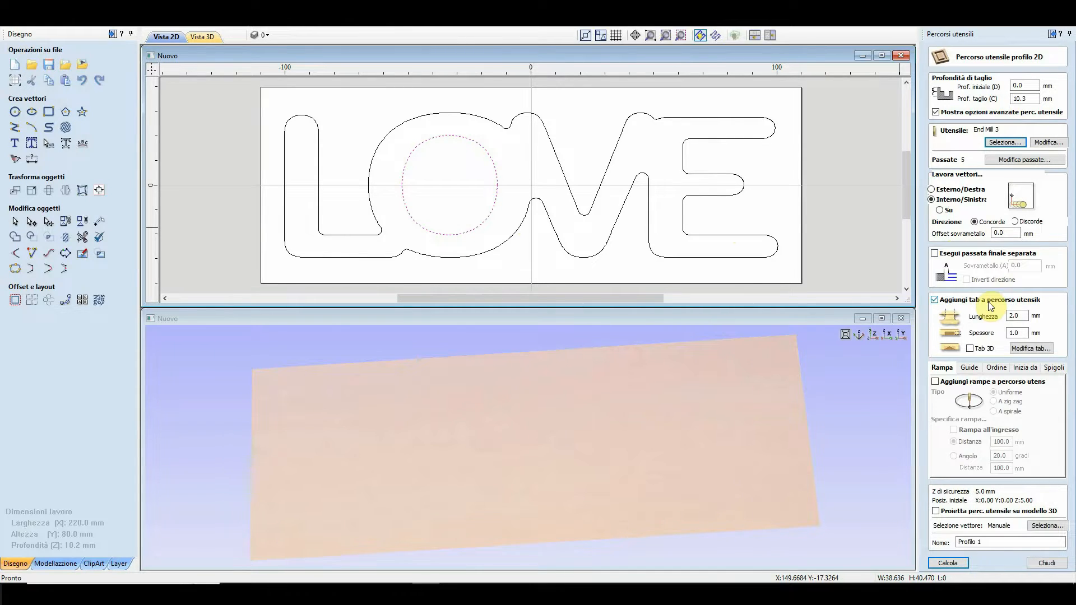
{"action": "left_click", "coordinate": [1021, 315]}
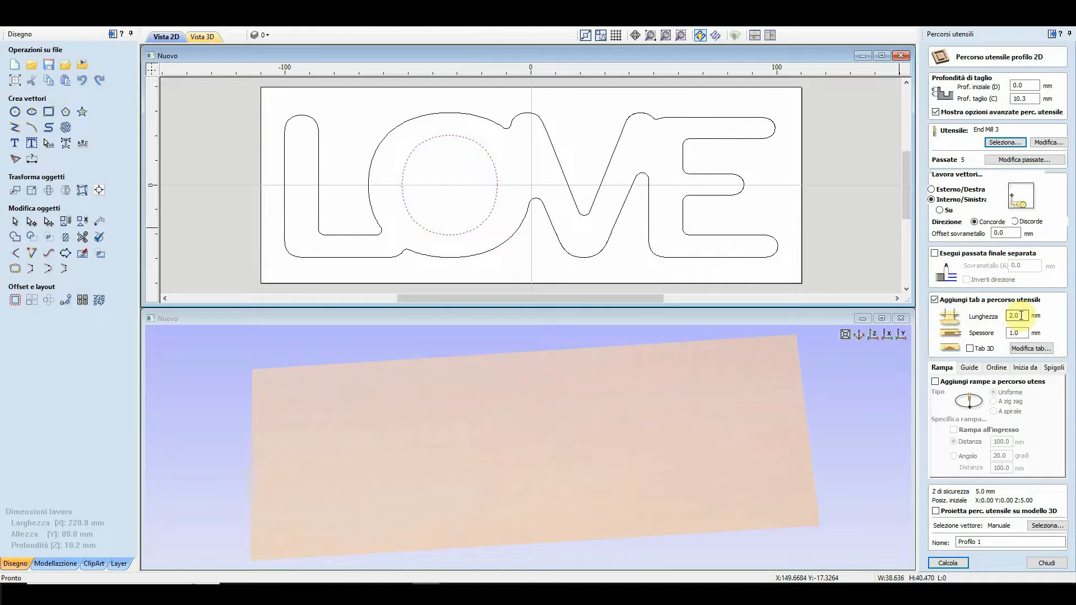
{"action": "left_click", "coordinate": [1031, 348]}
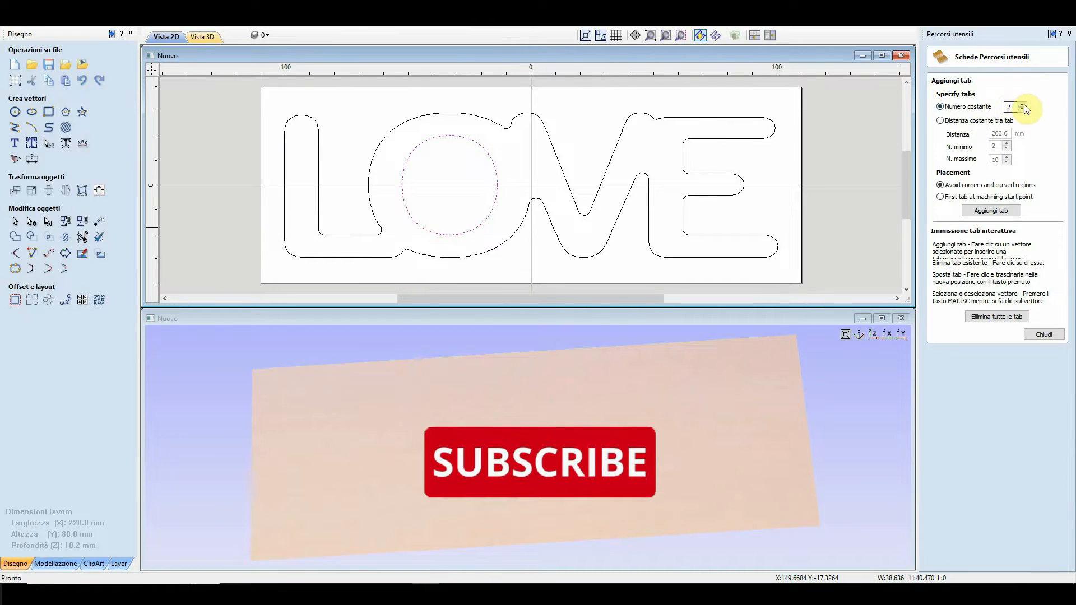
{"action": "left_click", "coordinate": [996, 212]}
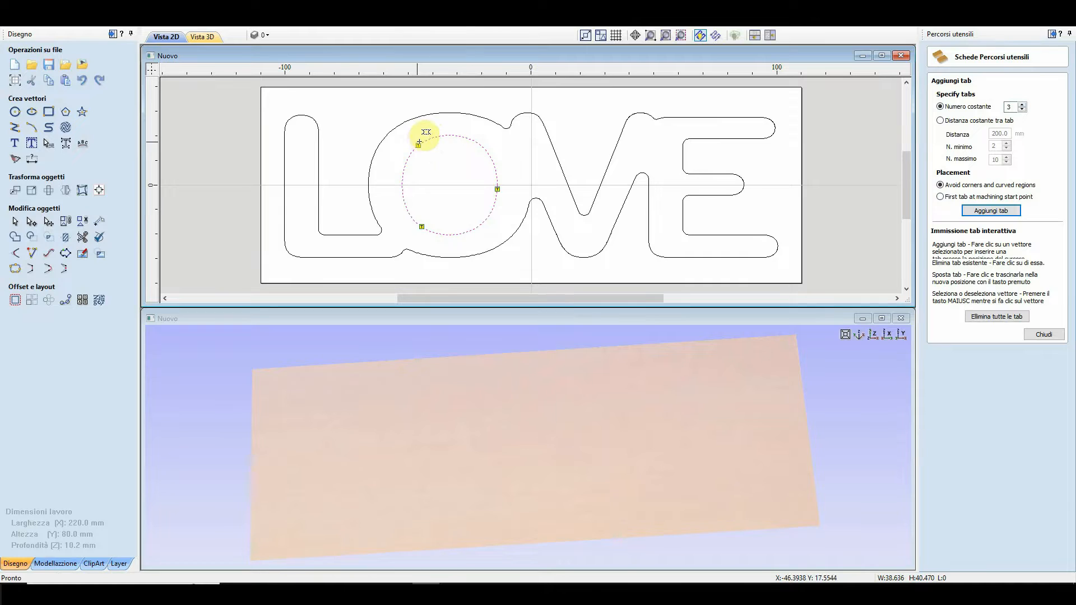
{"action": "left_click", "coordinate": [1044, 335]}
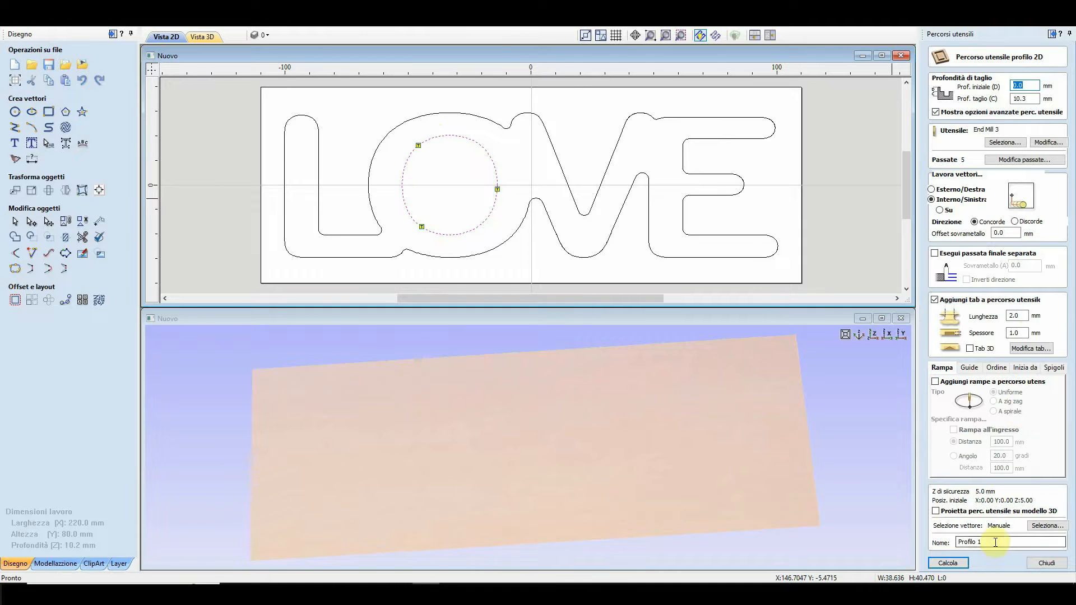
Name the toolpath "o interna" and calculate it, accepting the cut through the material.
{"action": "left_click_drag", "start_coordinate": [994, 542], "coordinate": [917, 542]}
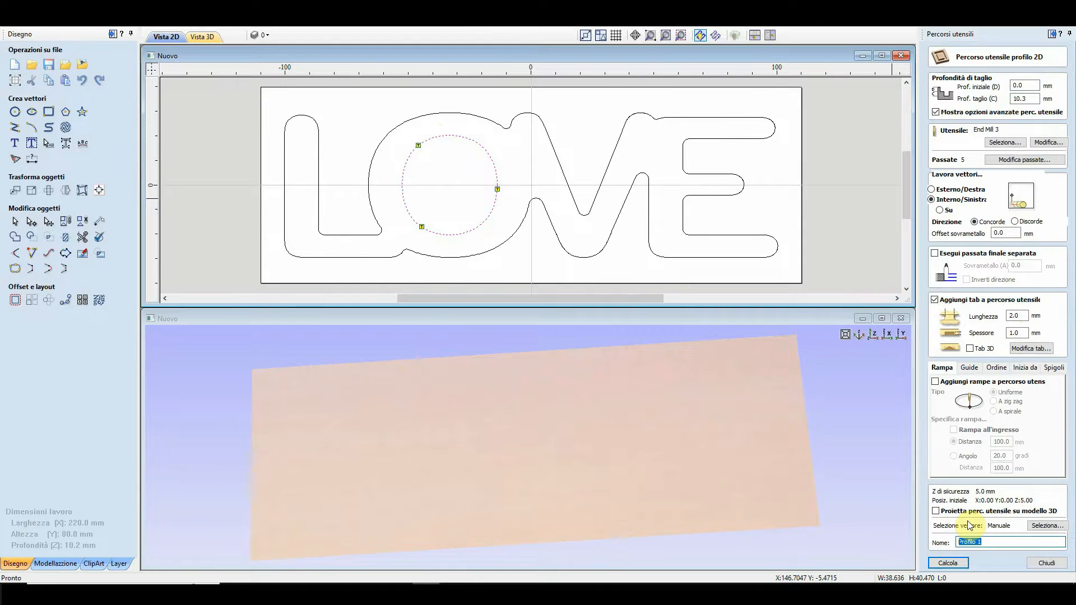
{"action": "type", "text": "o interna"}
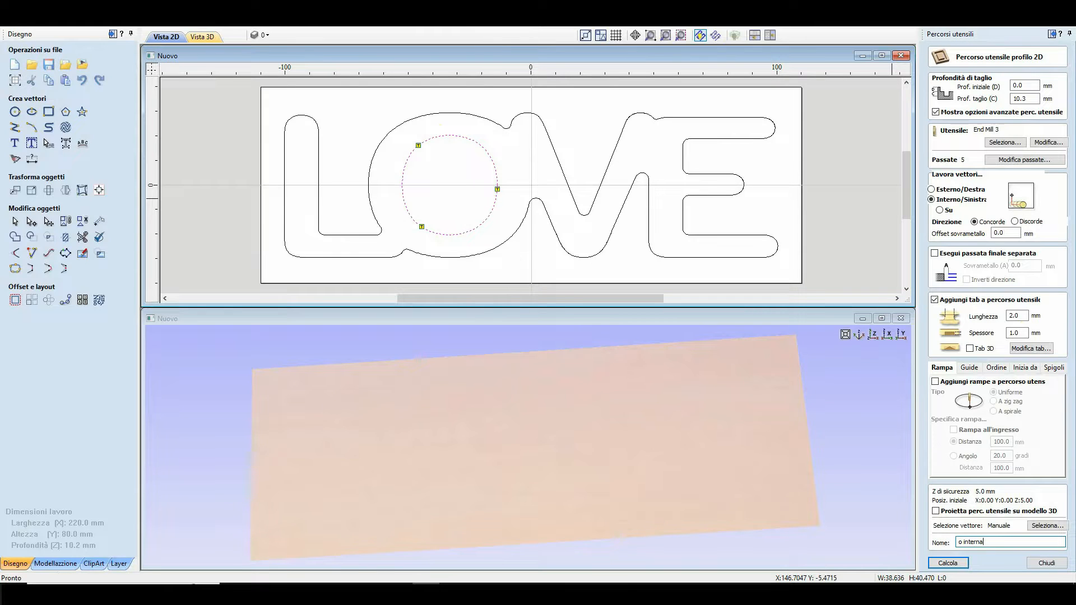
{"action": "left_click", "coordinate": [960, 563]}
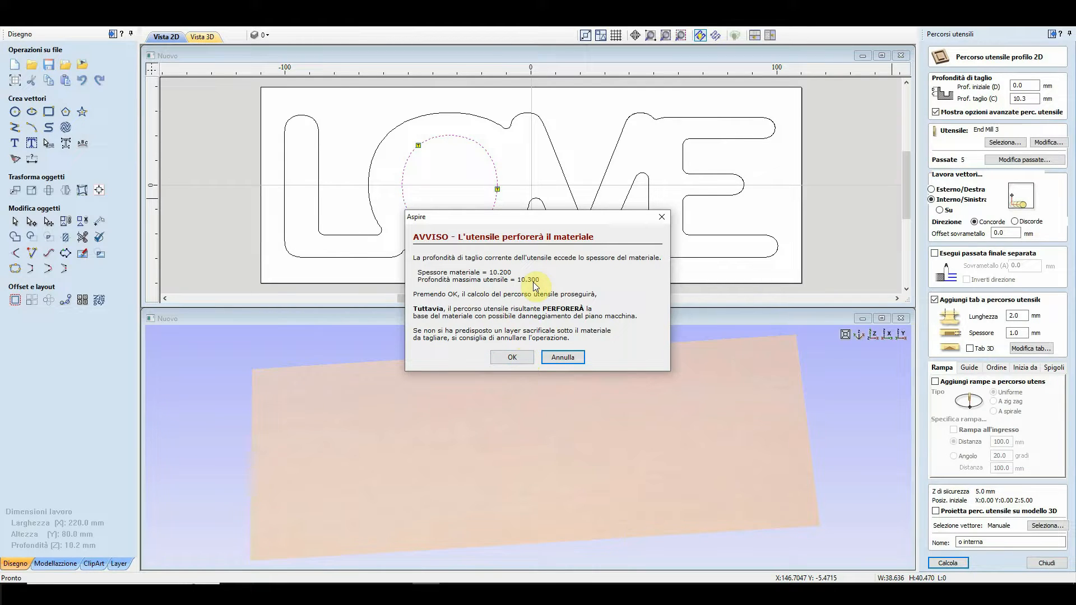
{"action": "left_click", "coordinate": [517, 355]}
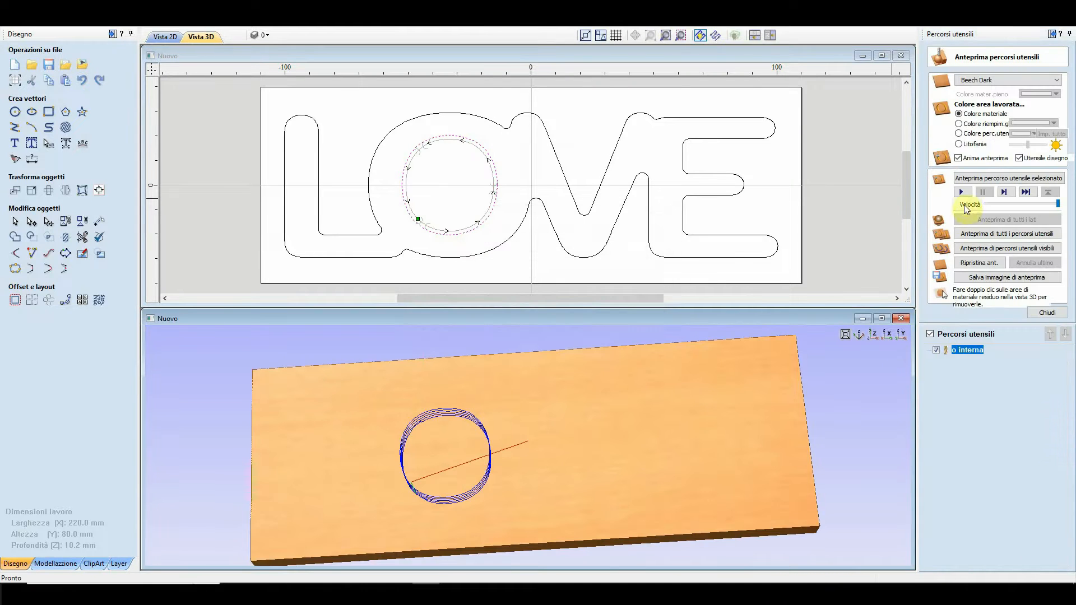
Preview the o interna toolpath and examine the cut and its tabs in 3D from above and below.
{"action": "left_click", "coordinate": [961, 192]}
{"action": "mouse_move", "coordinate": [514, 442]}
{"action": "left_mouse_down"}
{"action": "mouse_move", "coordinate": [570, 472]}
{"action": "mouse_move", "coordinate": [533, 476]}
{"action": "mouse_move", "coordinate": [533, 463]}
{"action": "mouse_move", "coordinate": [542, 473]}
{"action": "left_mouse_up"}
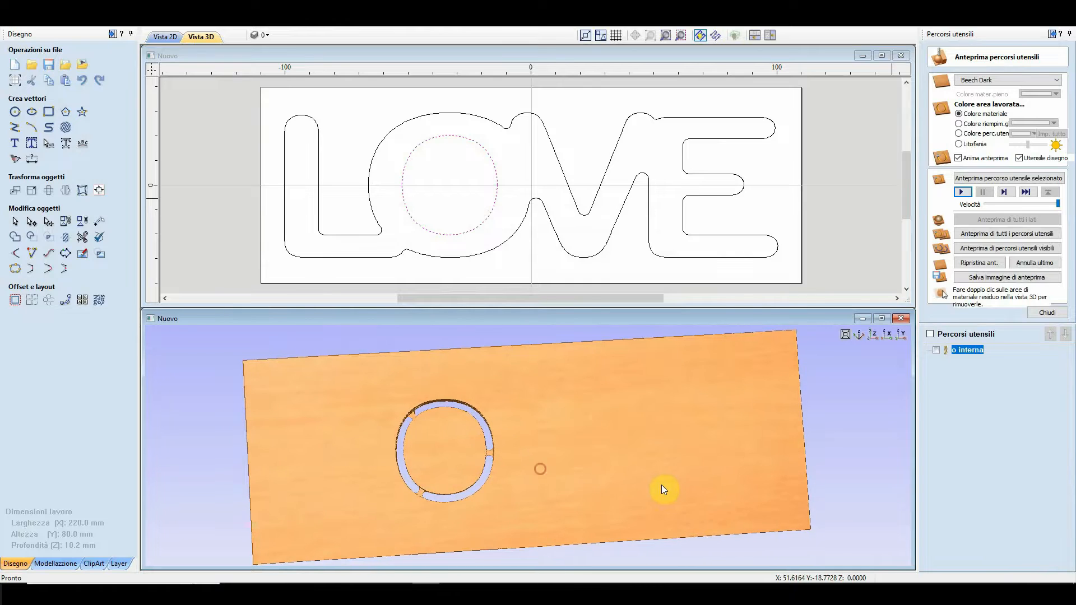
{"action": "left_click_drag", "start_coordinate": [490, 495], "coordinate": [487, 451]}
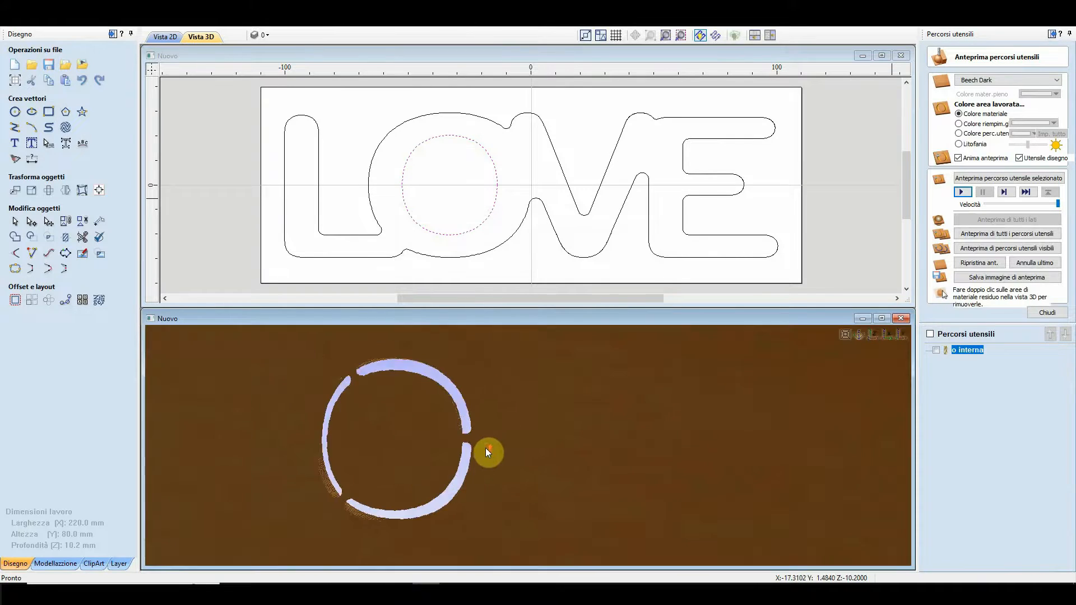
{"action": "scroll", "coordinate": [486, 448], "scroll_direction": "up", "scroll_amount": 1}
{"action": "scroll", "coordinate": [402, 442], "scroll_direction": "up", "scroll_amount": 5}
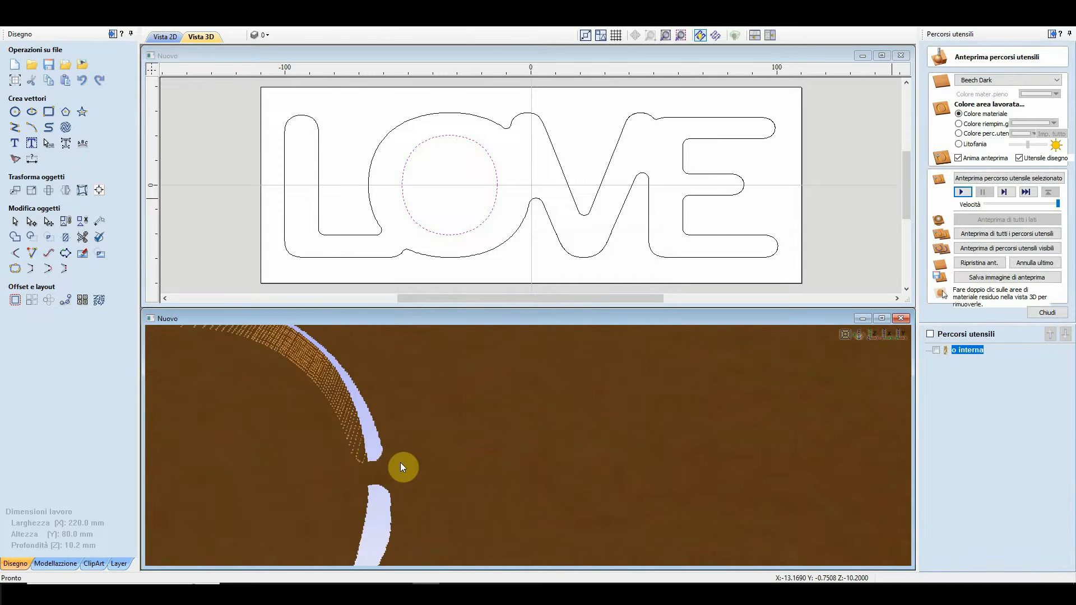
{"action": "scroll", "coordinate": [384, 451], "scroll_direction": "down", "scroll_amount": 5}
{"action": "left_click_drag", "start_coordinate": [393, 442], "coordinate": [465, 399]}
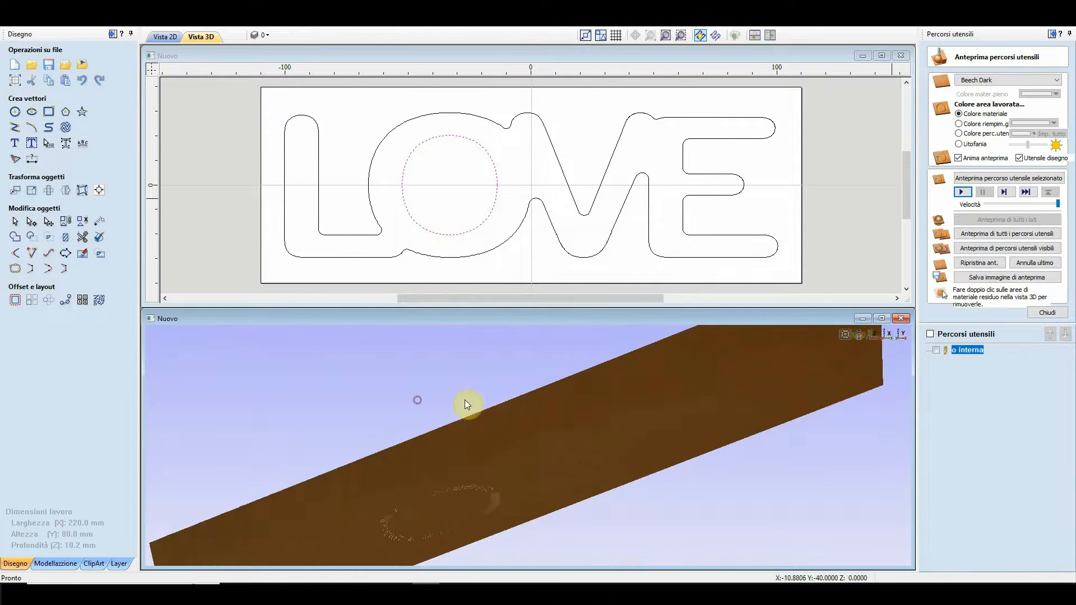
{"action": "left_click", "coordinate": [872, 335]}
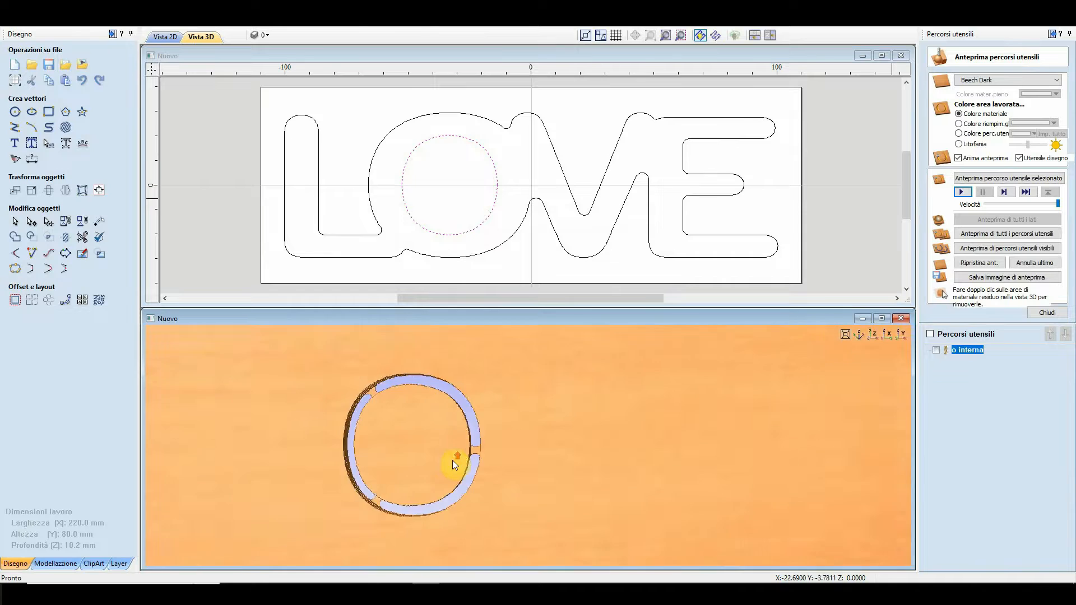
{"action": "scroll", "coordinate": [452, 460], "scroll_direction": "up", "scroll_amount": 1}
{"action": "left_click_drag", "start_coordinate": [497, 460], "coordinate": [483, 429]}
{"action": "scroll", "coordinate": [469, 460], "scroll_direction": "up", "scroll_amount": 2}
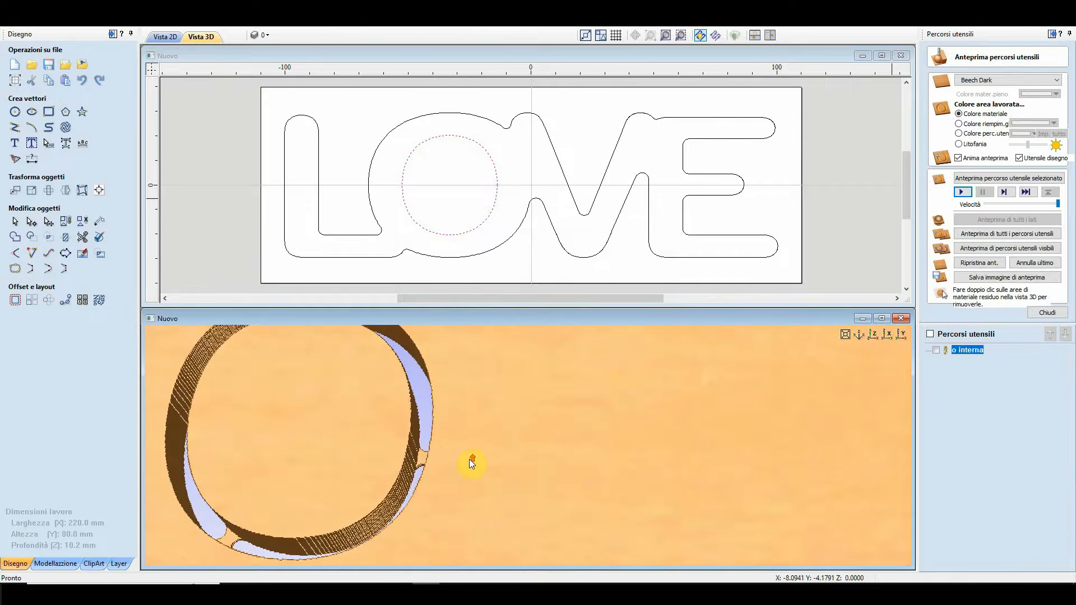
{"action": "scroll", "coordinate": [368, 462], "scroll_direction": "up", "scroll_amount": 3}
{"action": "left_click_drag", "start_coordinate": [367, 462], "coordinate": [458, 455]}
{"action": "left_click", "coordinate": [875, 336]}
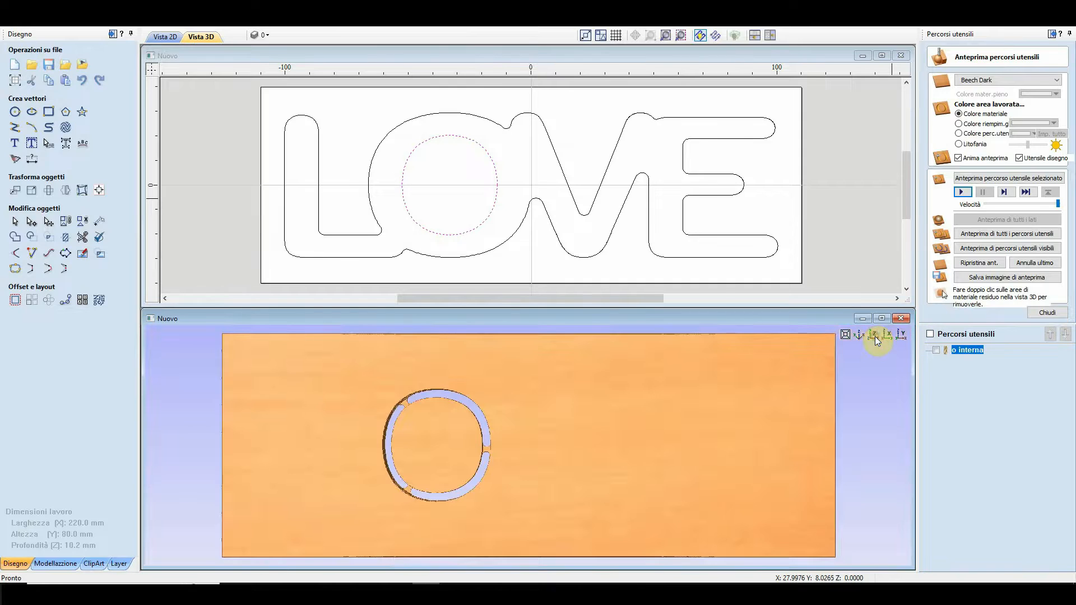
{"action": "left_click", "coordinate": [1054, 315]}
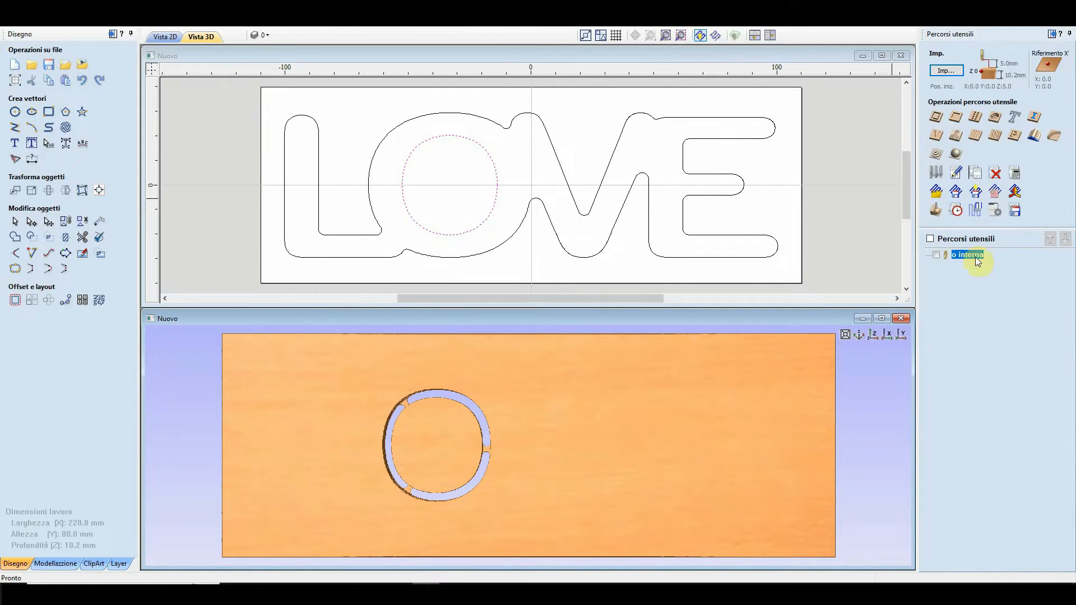
Deselect the inner O contour and select only the outer LOVE outline.
{"action": "mouse_move", "coordinate": [978, 262]}
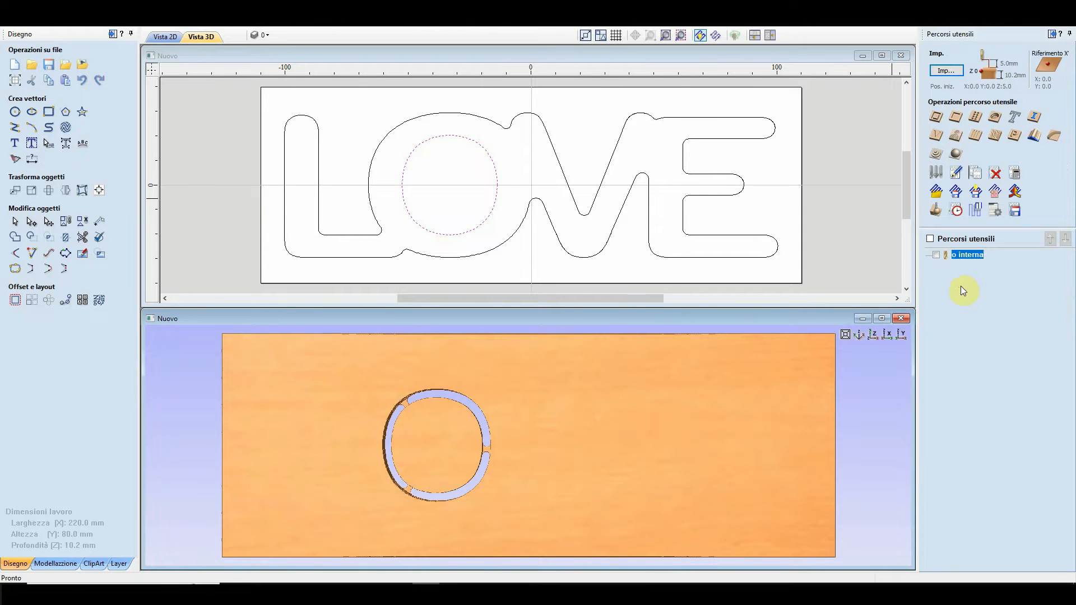
{"action": "left_click", "coordinate": [727, 273]}
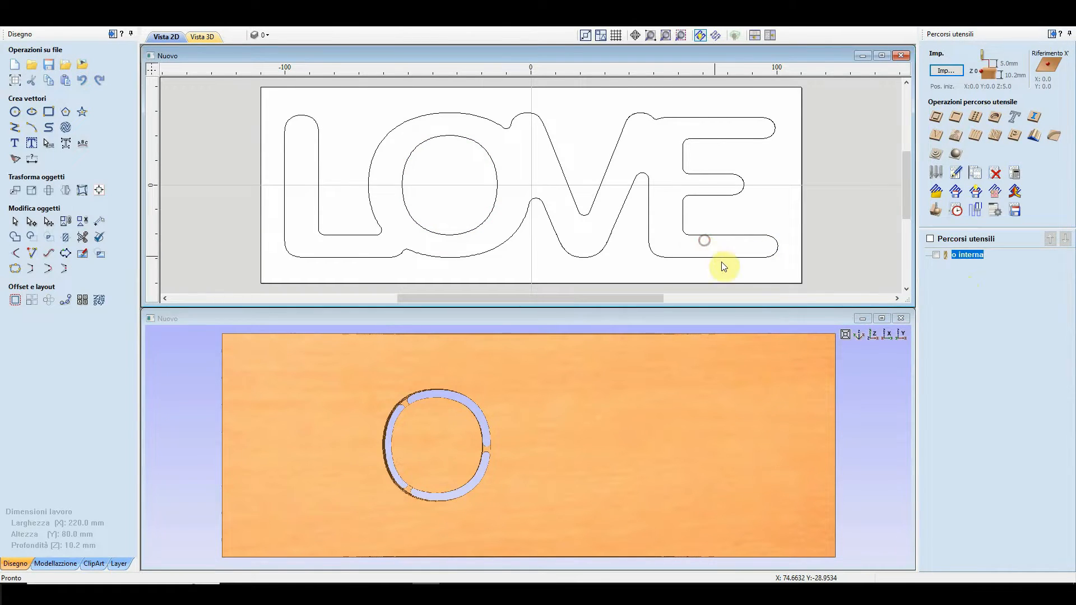
{"action": "left_click", "coordinate": [690, 235]}
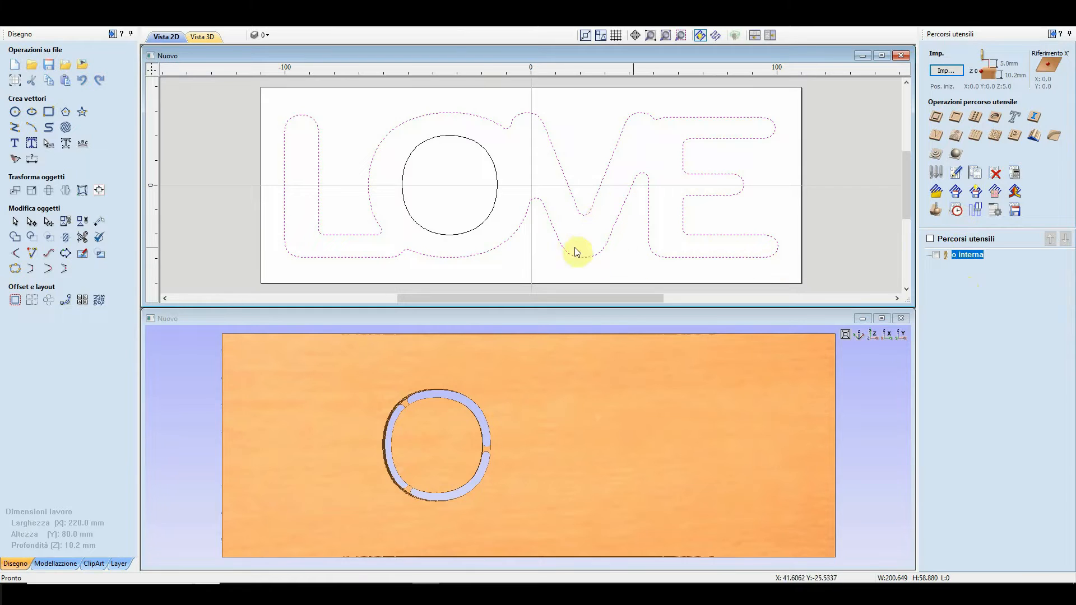
Start a 2D profile toolpath for the outer LOVE outline and review its cutting depth, pass list and End Mill 3 settings.
{"action": "left_click", "coordinate": [936, 118]}
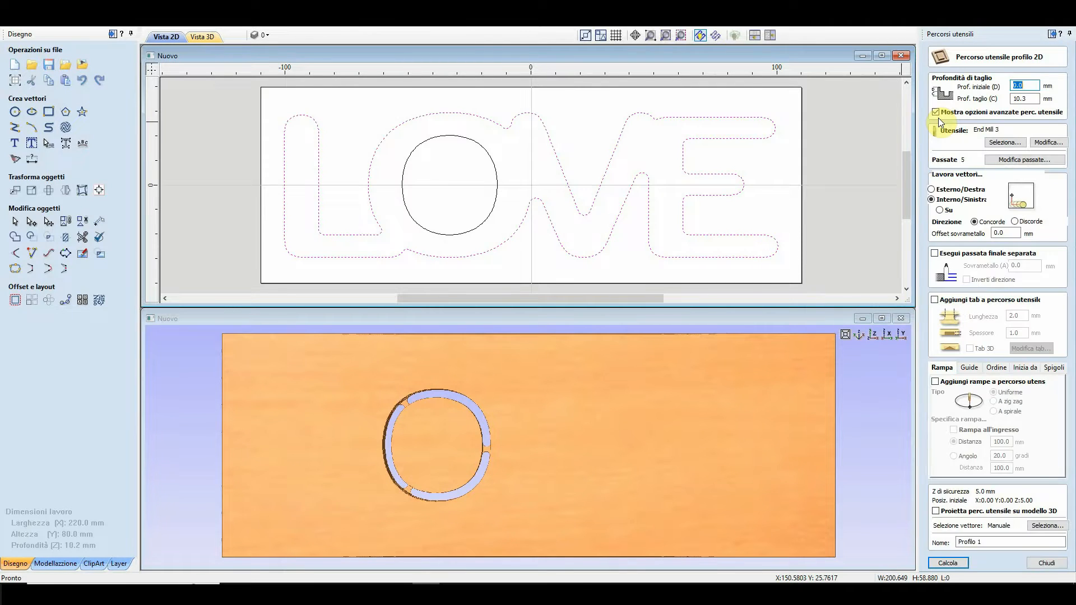
{"action": "left_click", "coordinate": [1029, 99]}
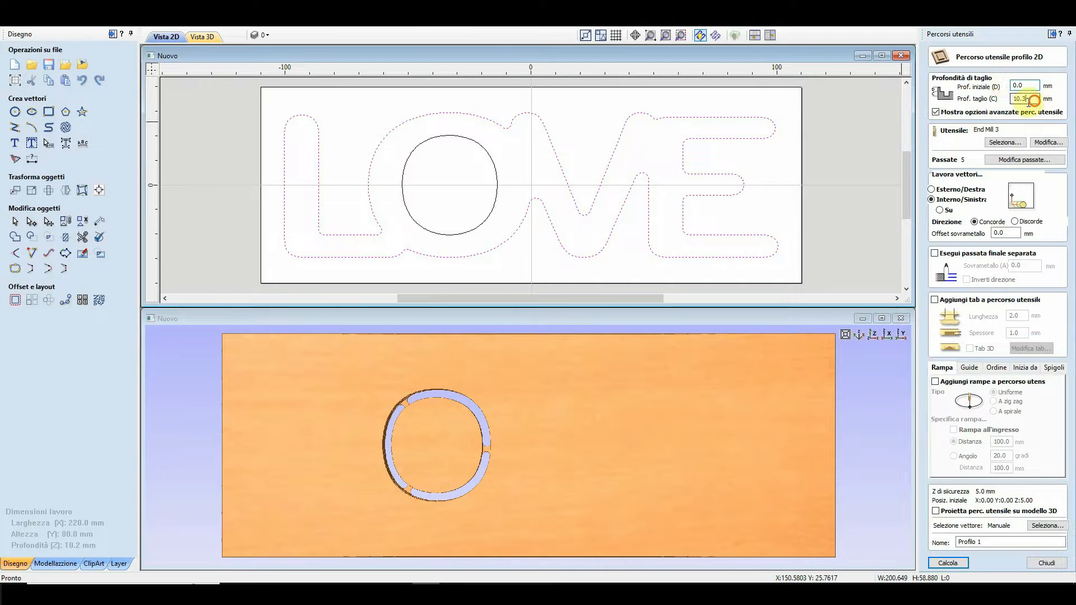
{"action": "double_click", "coordinate": [1030, 99]}
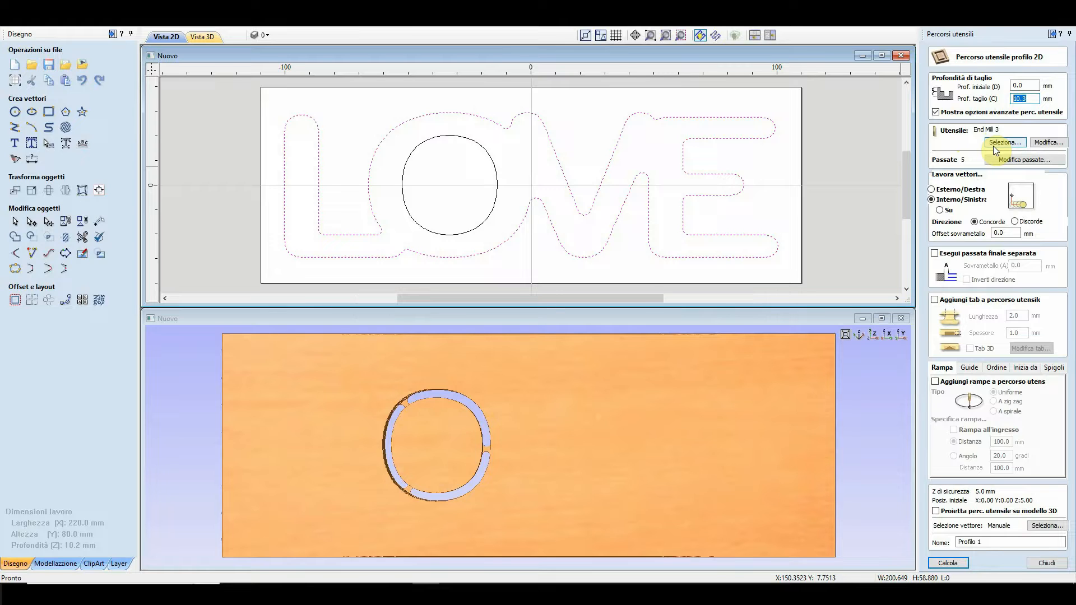
{"action": "left_click", "coordinate": [1002, 161]}
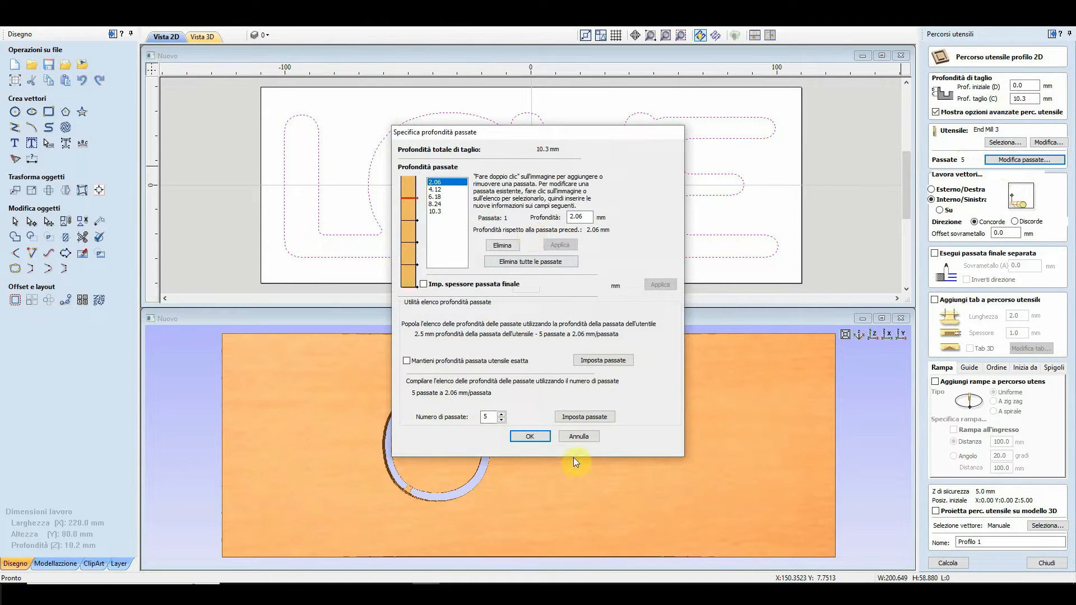
{"action": "left_click", "coordinate": [583, 436]}
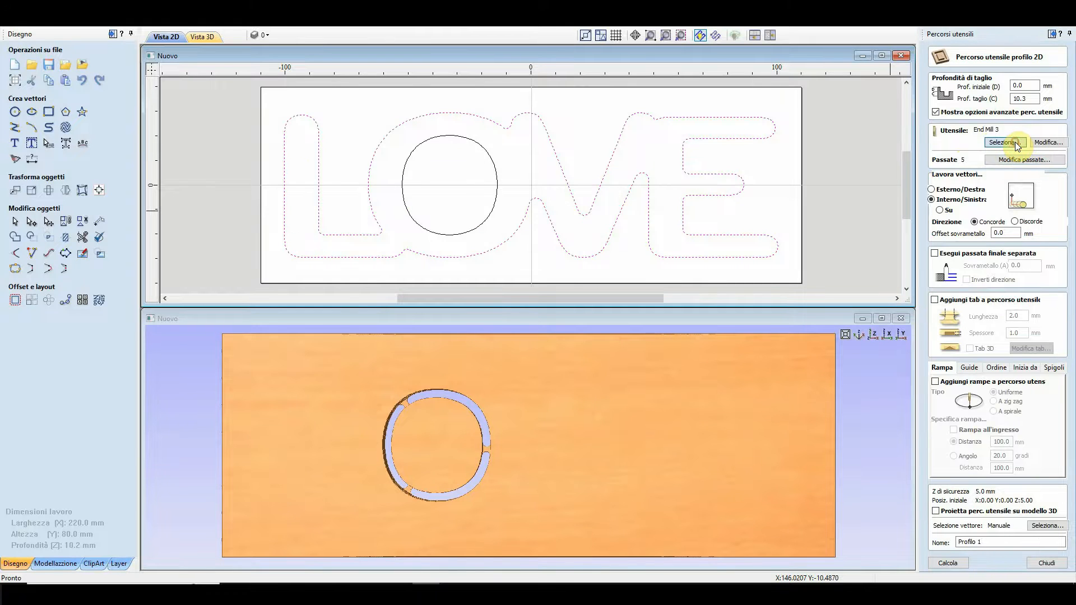
{"action": "left_click", "coordinate": [1004, 143]}
{"action": "left_click", "coordinate": [543, 308]}
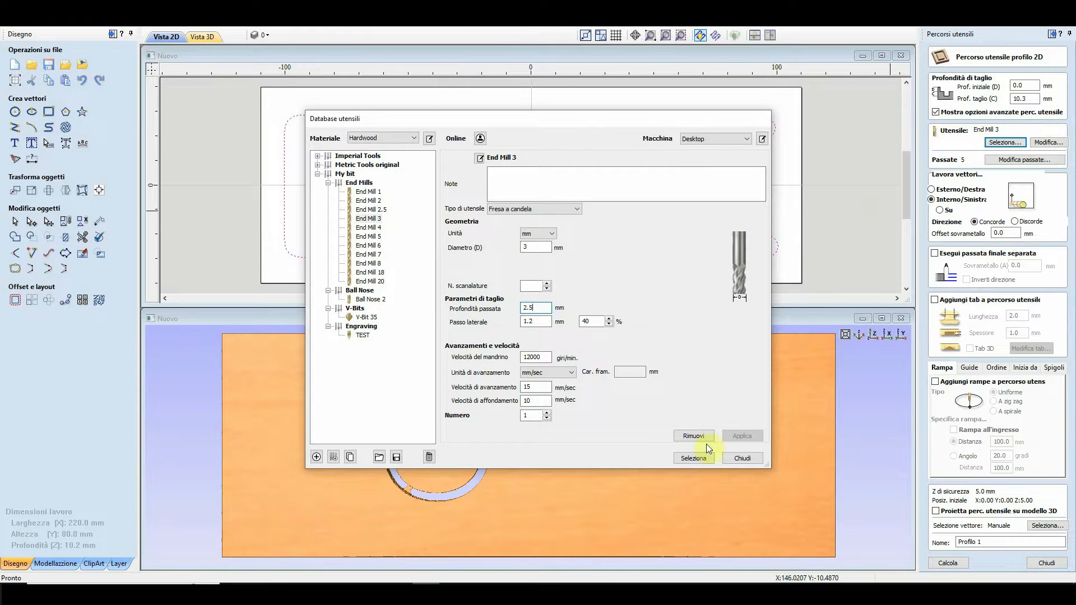
{"action": "left_click", "coordinate": [741, 459]}
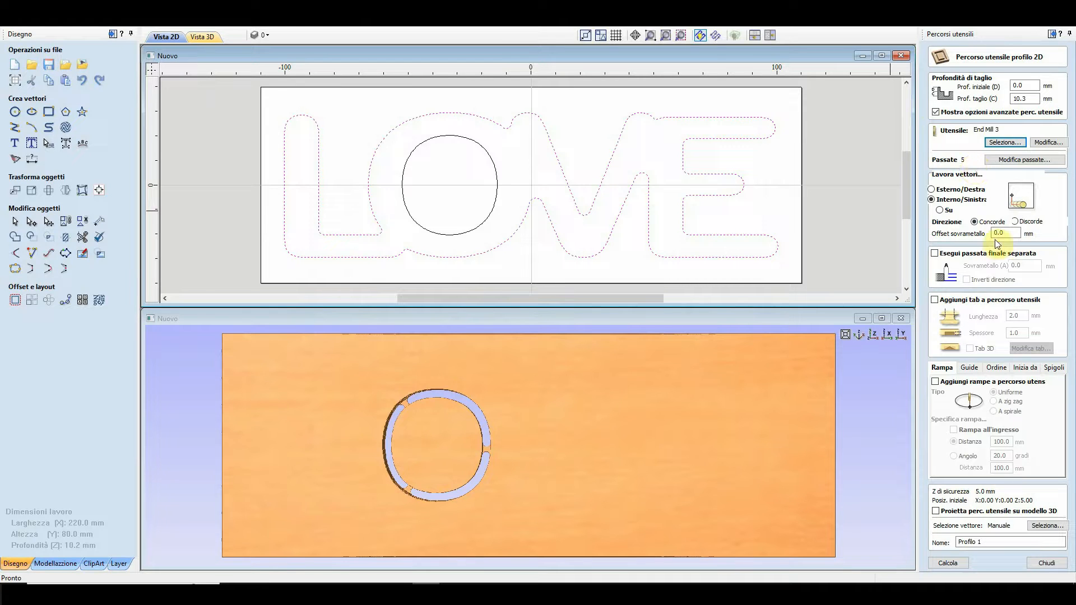
Calculate the outer outline toolpath, accepting the cut through the material, and check its estimated machining time.
{"action": "left_click", "coordinate": [963, 564]}
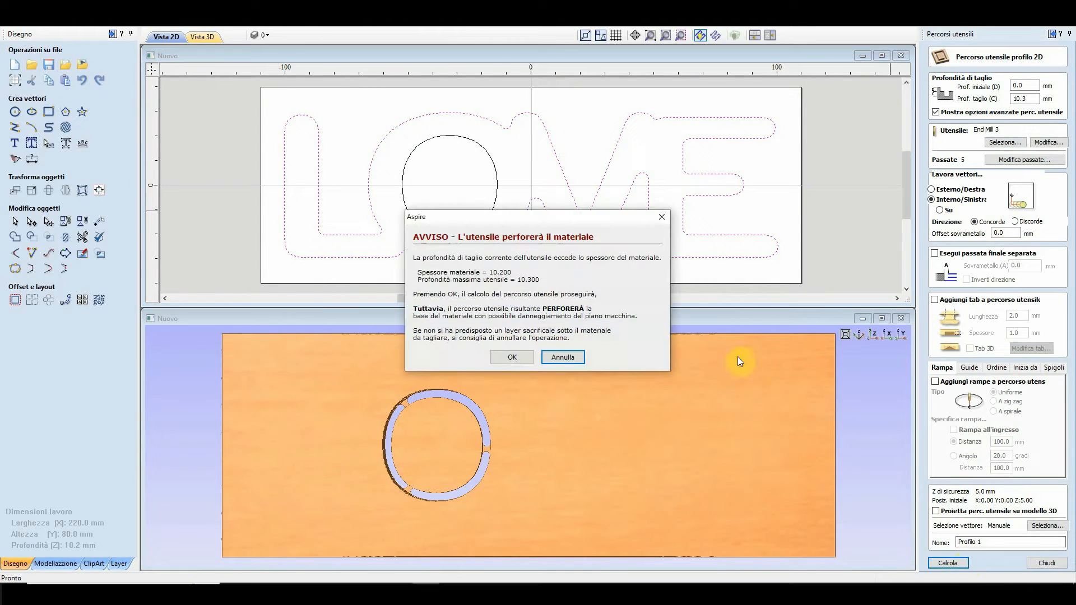
{"action": "left_click", "coordinate": [508, 356]}
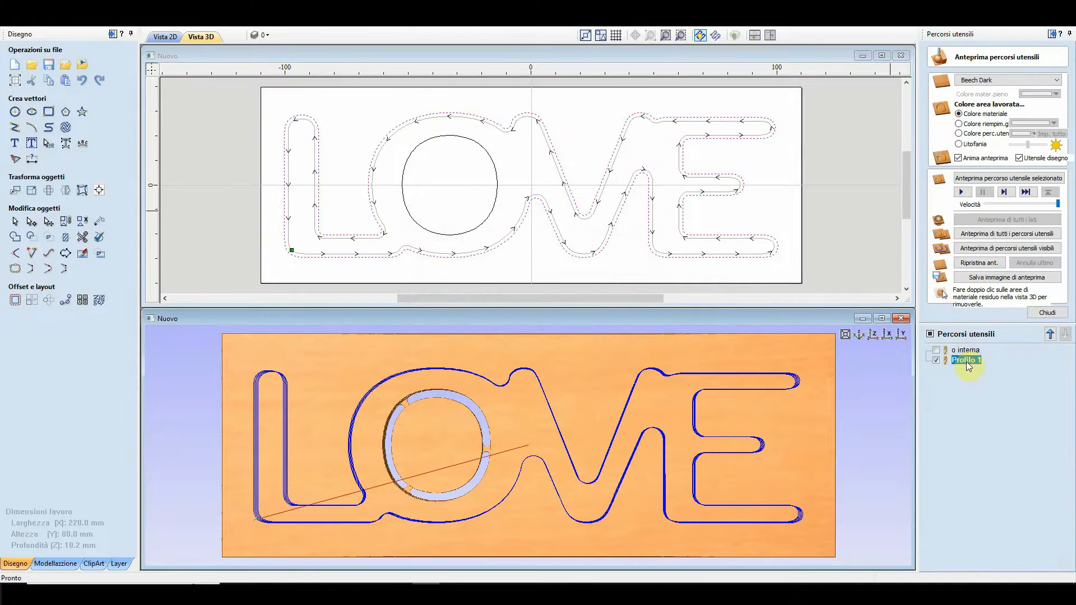
{"action": "mouse_move", "coordinate": [966, 361]}
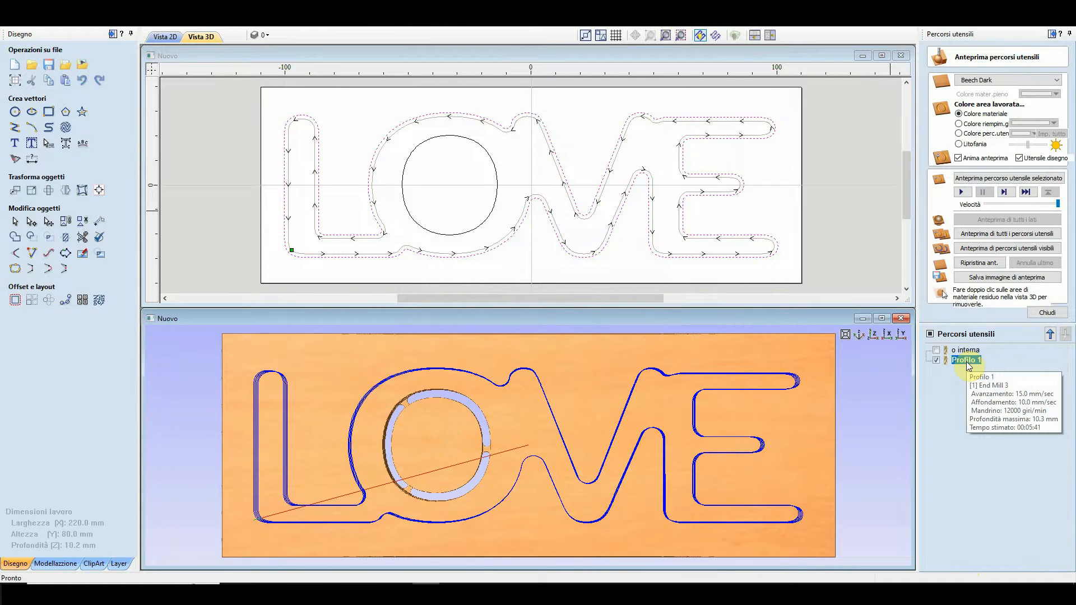
Reopen the Profilo 1 toolpath and set the End Mill 3 pass depth to 2.6 mm.
{"action": "double_click", "coordinate": [966, 361]}
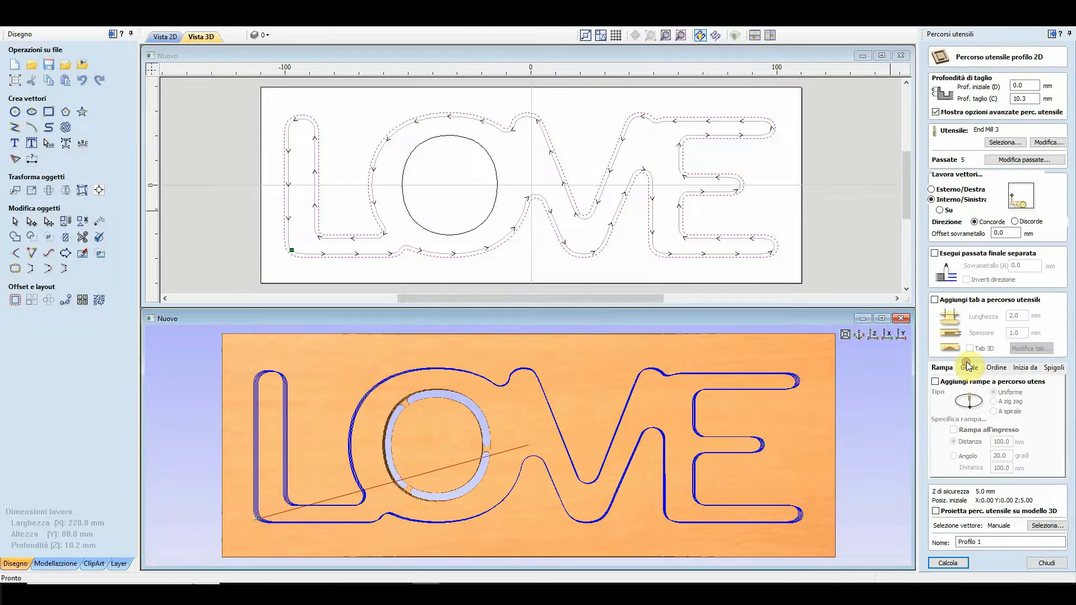
{"action": "left_click", "coordinate": [1004, 143]}
{"action": "double_click", "coordinate": [540, 308]}
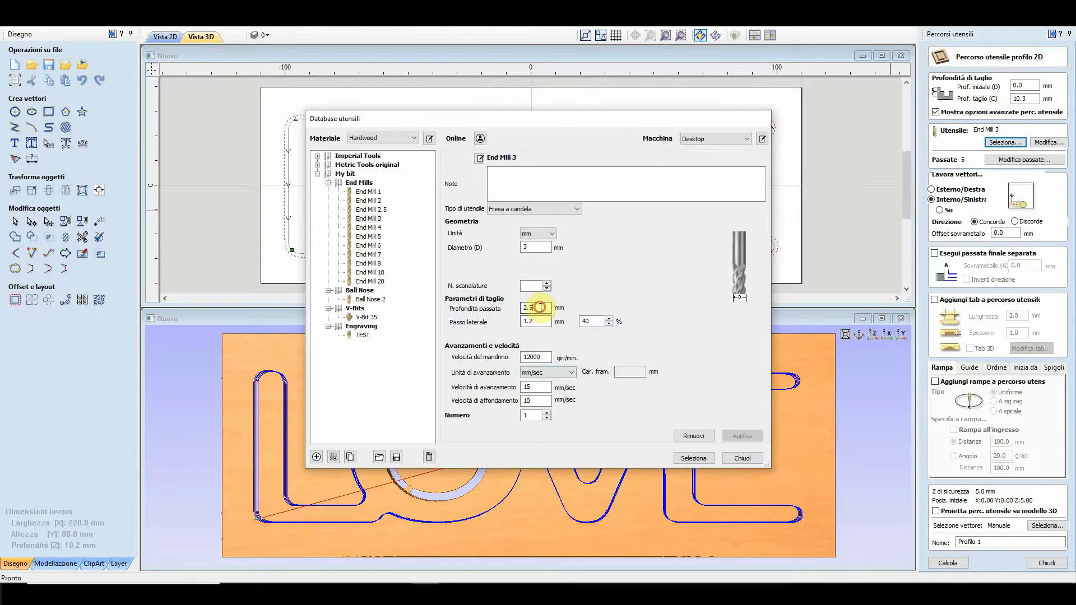
{"action": "type", "text": "2.5"}
{"action": "key", "text": "BackSpace"}
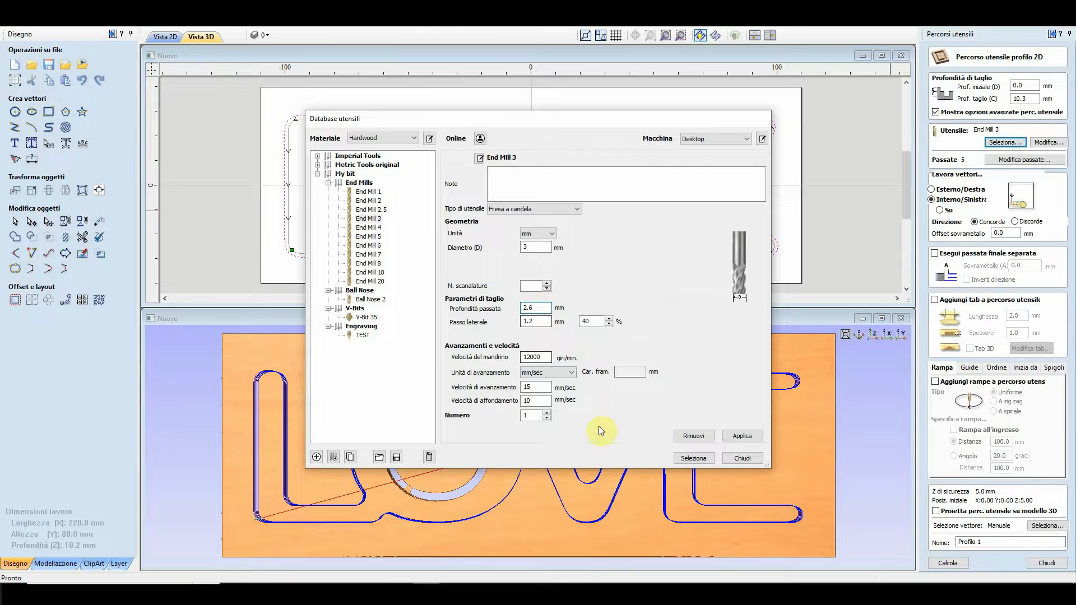
{"action": "left_click", "coordinate": [693, 458]}
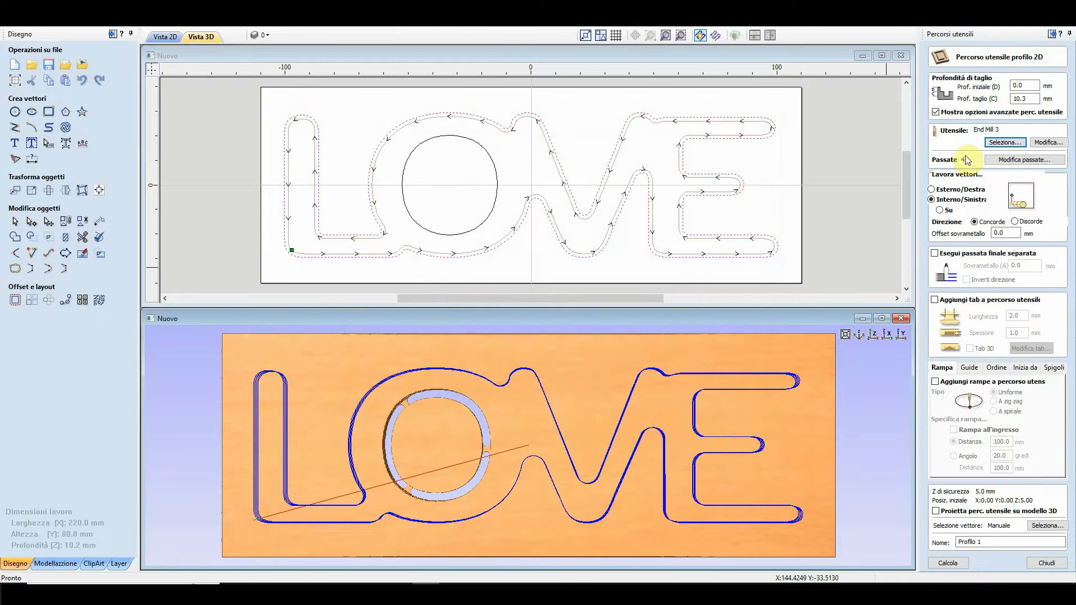
Recalculate Profilo 1, accepting the cut through the material, and reopen it for editing after checking its estimated machining time.
{"action": "left_click", "coordinate": [953, 563]}
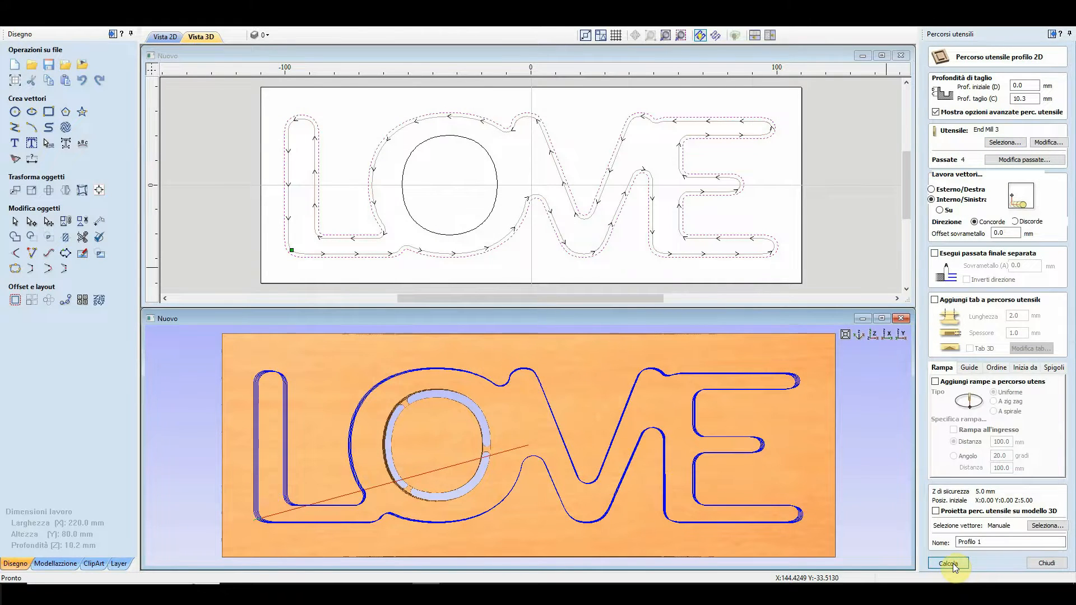
{"action": "left_click", "coordinate": [539, 356]}
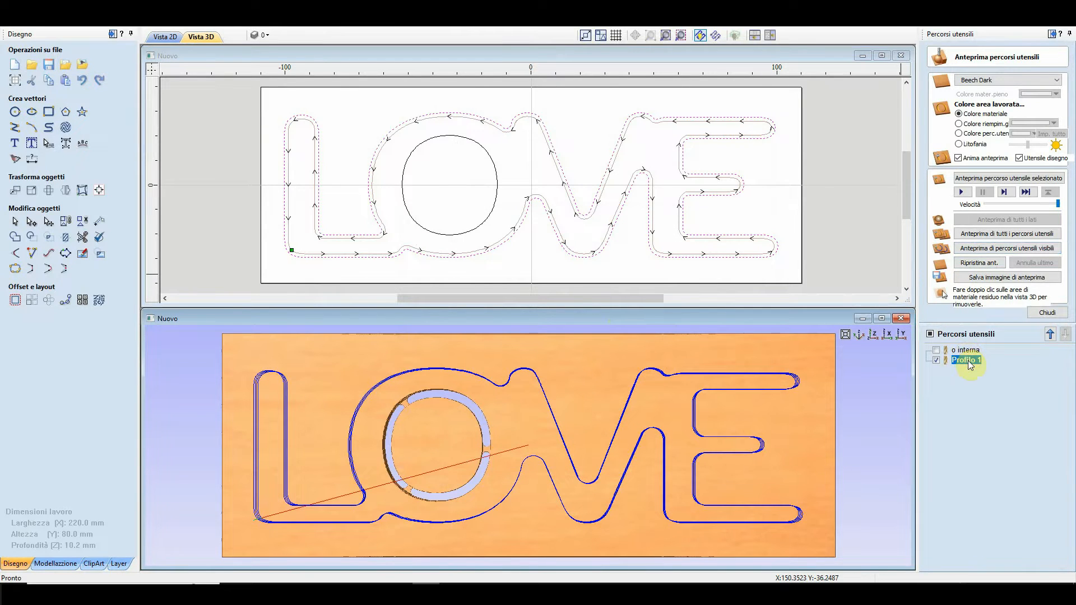
{"action": "mouse_move", "coordinate": [969, 364]}
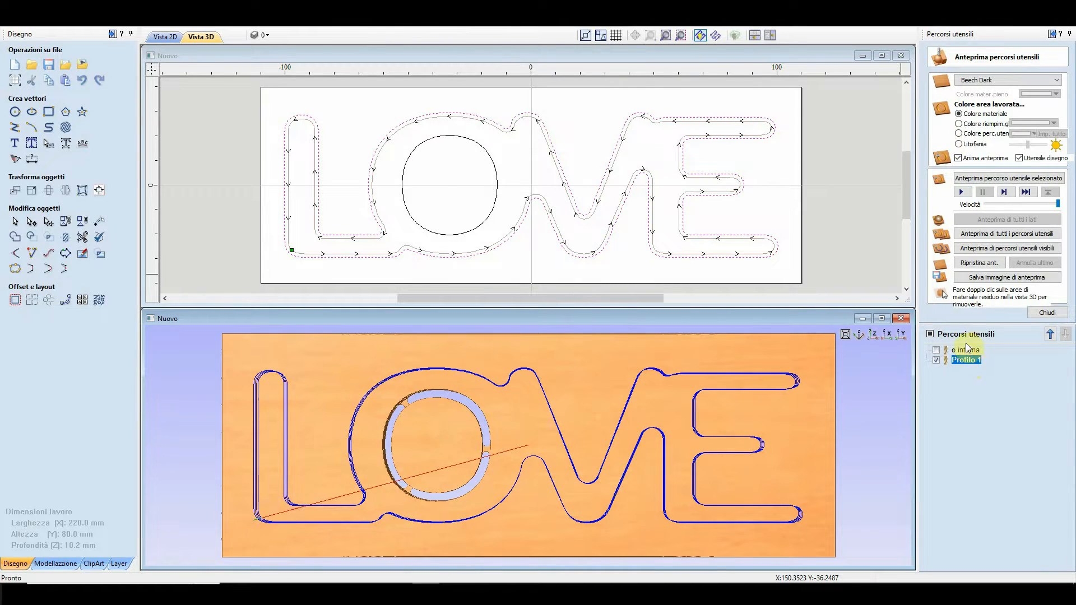
{"action": "double_click", "coordinate": [967, 360]}
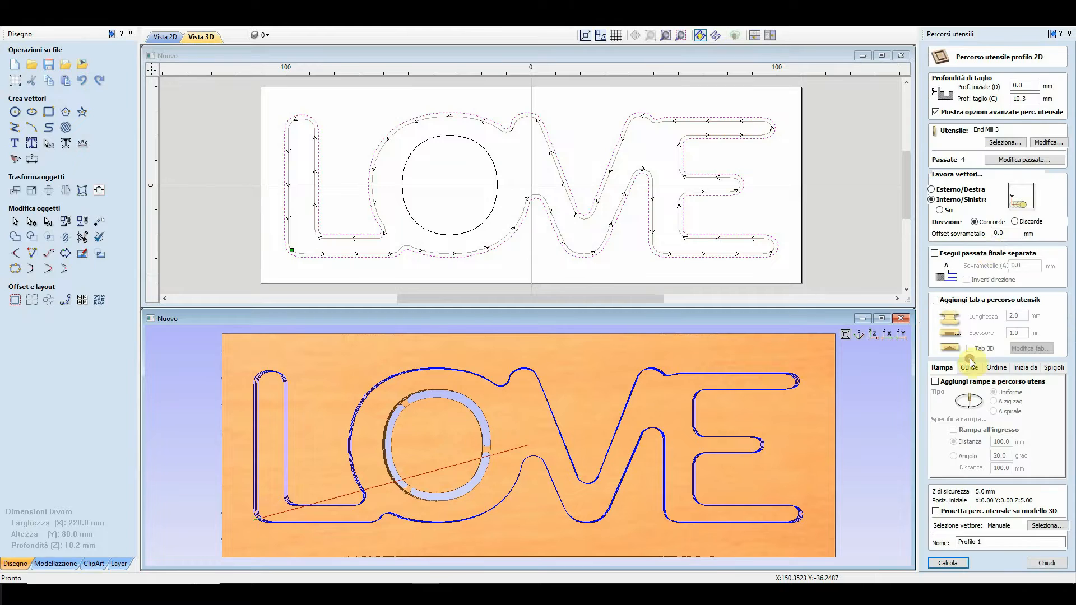
{"action": "left_click", "coordinate": [989, 143]}
{"action": "double_click", "coordinate": [532, 307]}
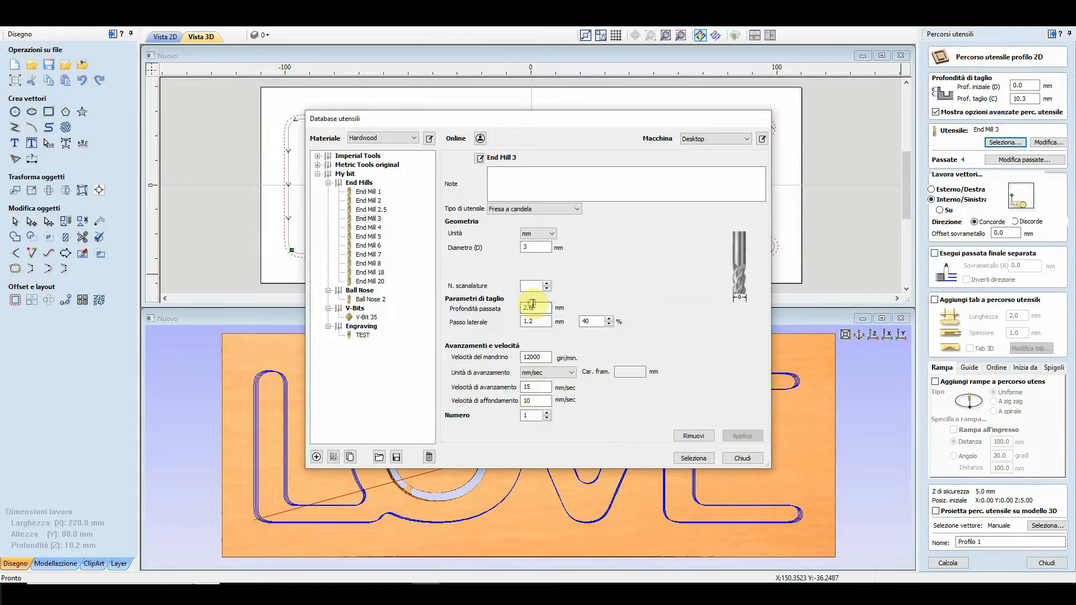
{"action": "type", "text": "2."}
{"action": "left_click", "coordinate": [742, 458]}
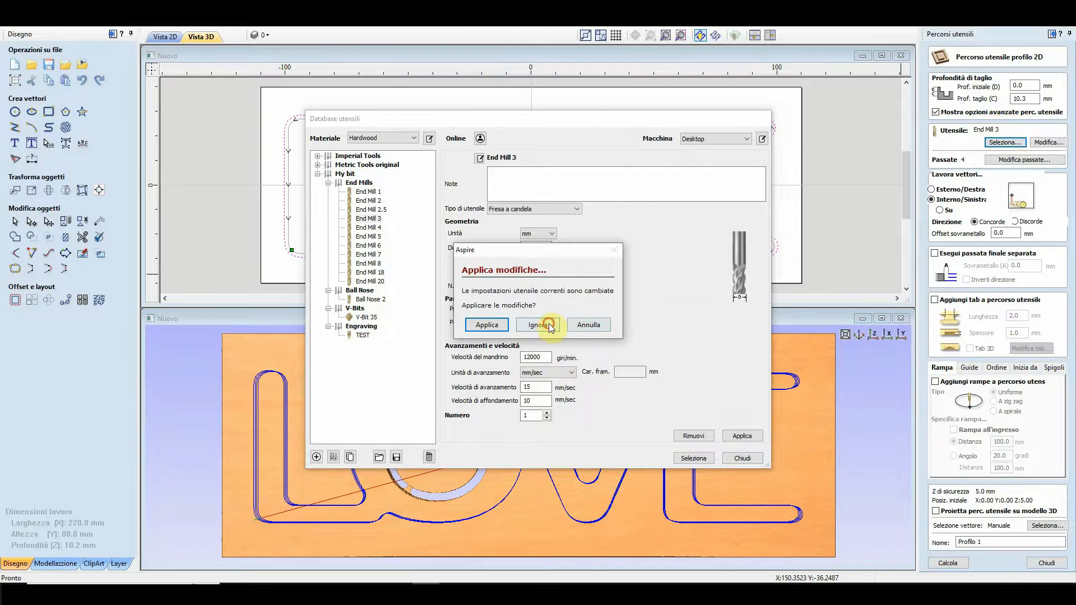
{"action": "left_click", "coordinate": [550, 327]}
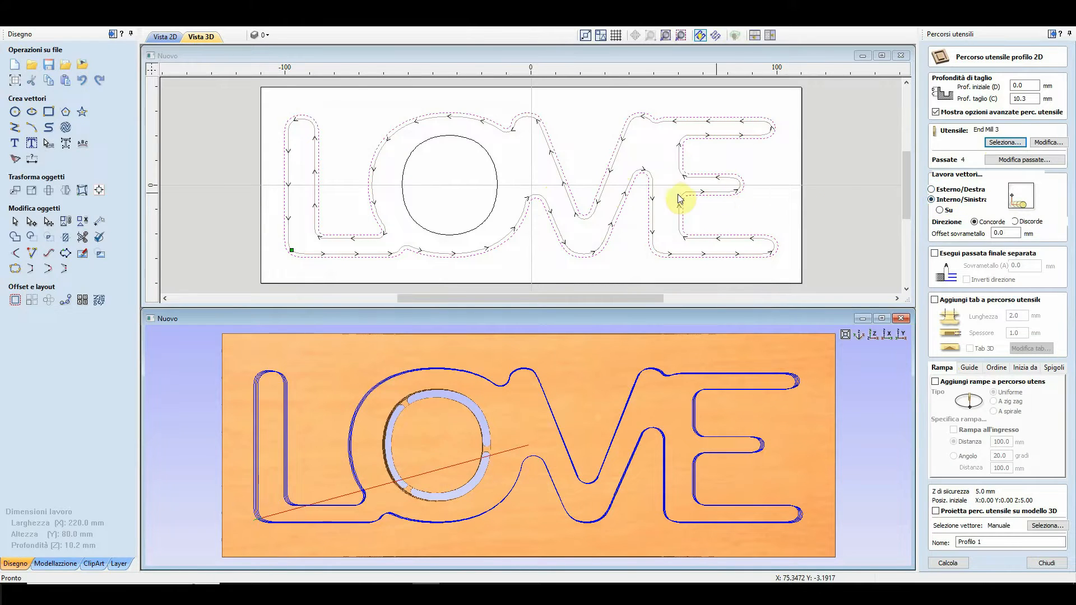
Machine outside the outer LOVE outline and add a constant number of 7 tabs, 2.0 mm long and 1.0 mm thick.
{"action": "left_click", "coordinate": [939, 191]}
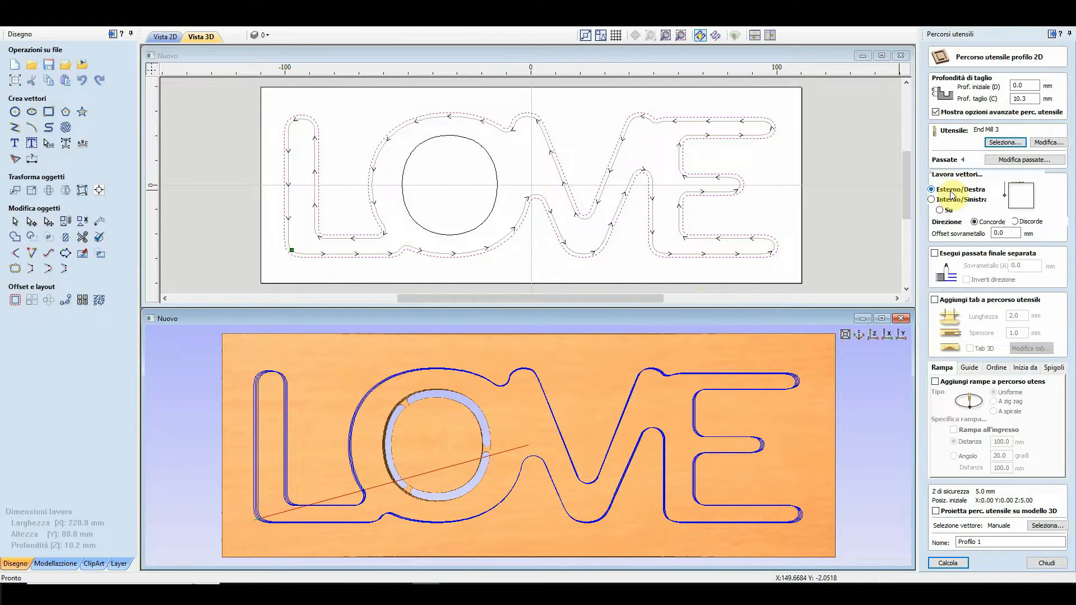
{"action": "left_click", "coordinate": [935, 301]}
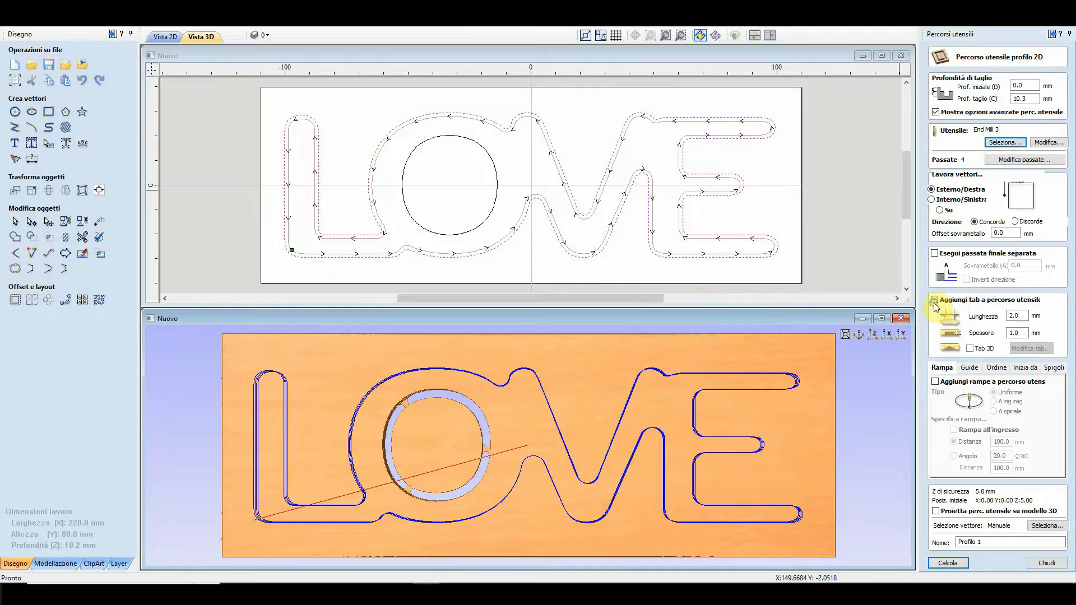
{"action": "left_click", "coordinate": [1019, 316]}
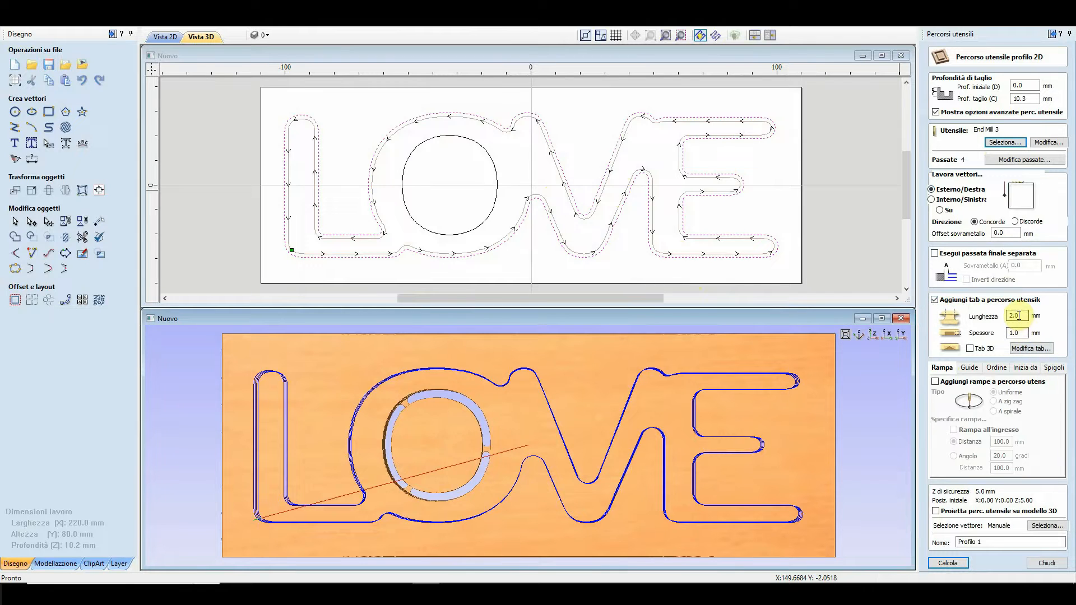
{"action": "left_click", "coordinate": [1037, 348]}
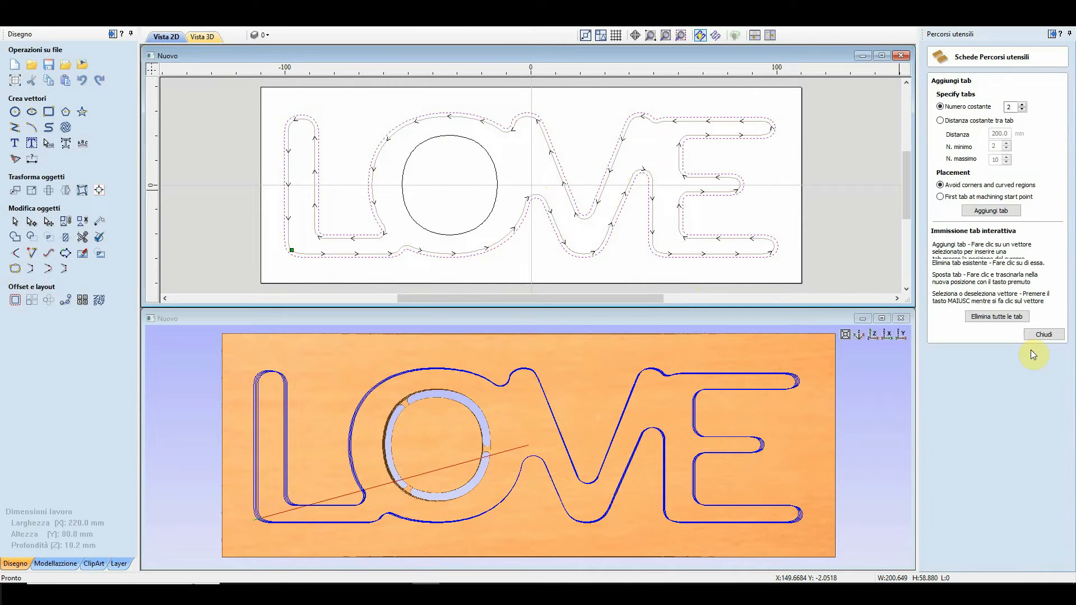
{"action": "left_click", "coordinate": [1022, 104]}
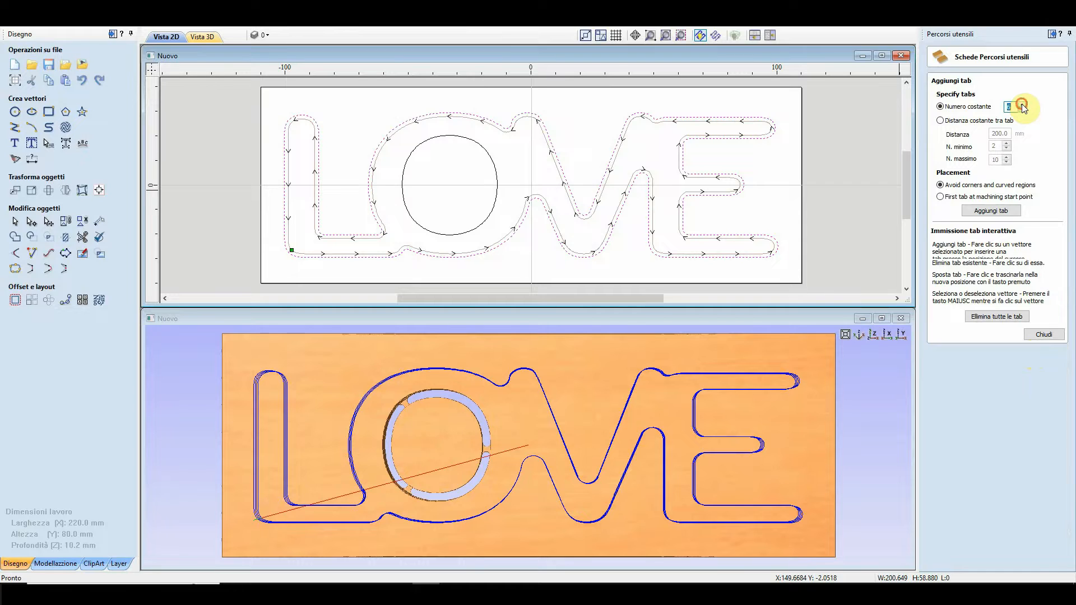
{"action": "type", "text": "7"}
{"action": "left_click", "coordinate": [987, 211]}
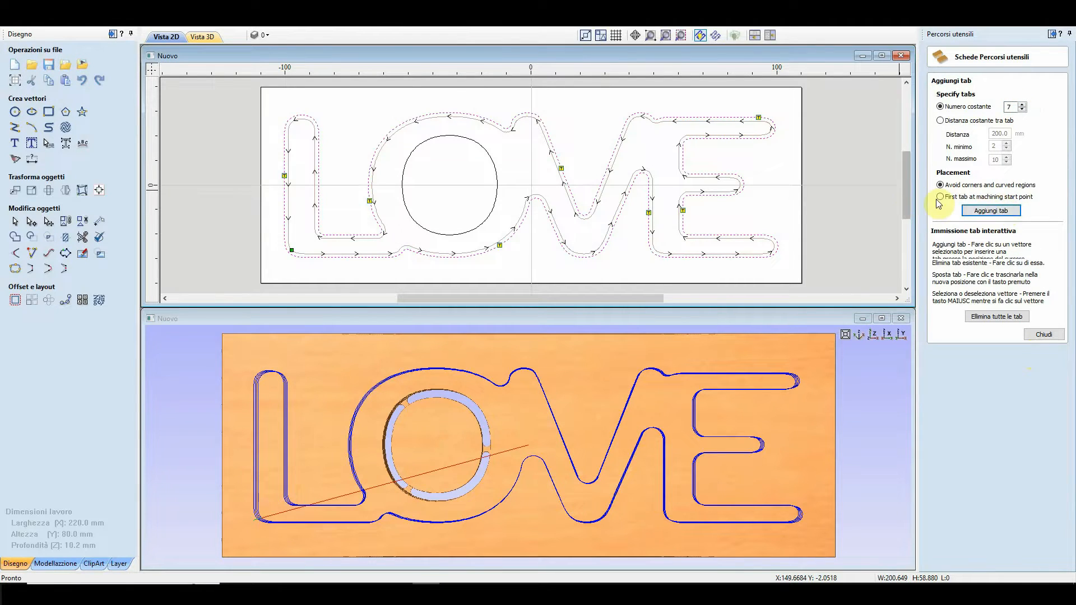
Reposition four outer outline tabs to the O's upper left side, the O's bottom, the E's lower arm and the V's bottom tip.
{"action": "left_click_drag", "start_coordinate": [379, 196], "coordinate": [373, 159]}
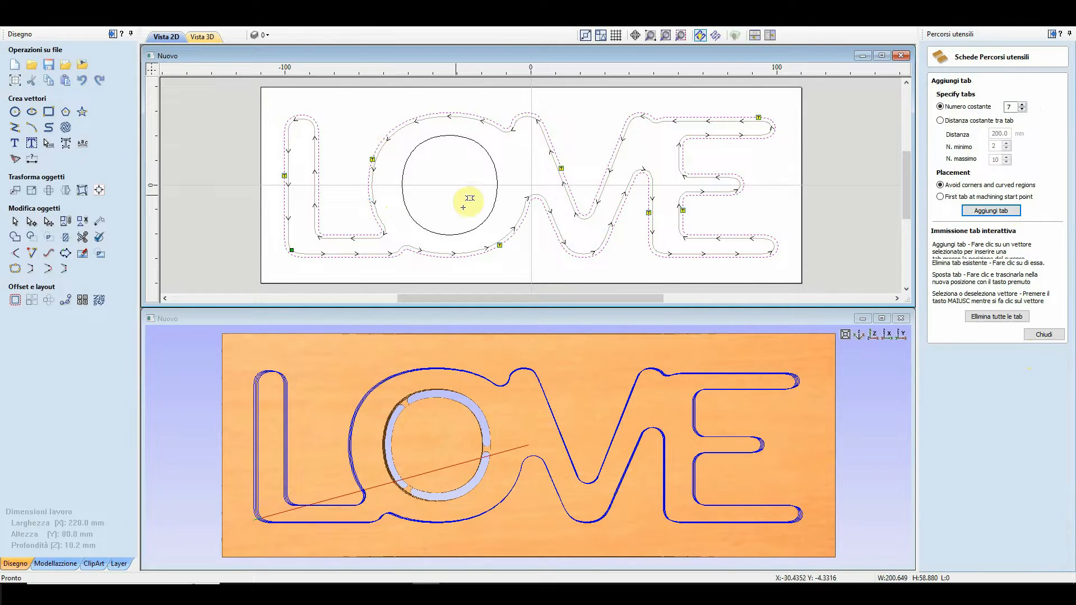
{"action": "left_click_drag", "start_coordinate": [470, 257], "coordinate": [471, 256]}
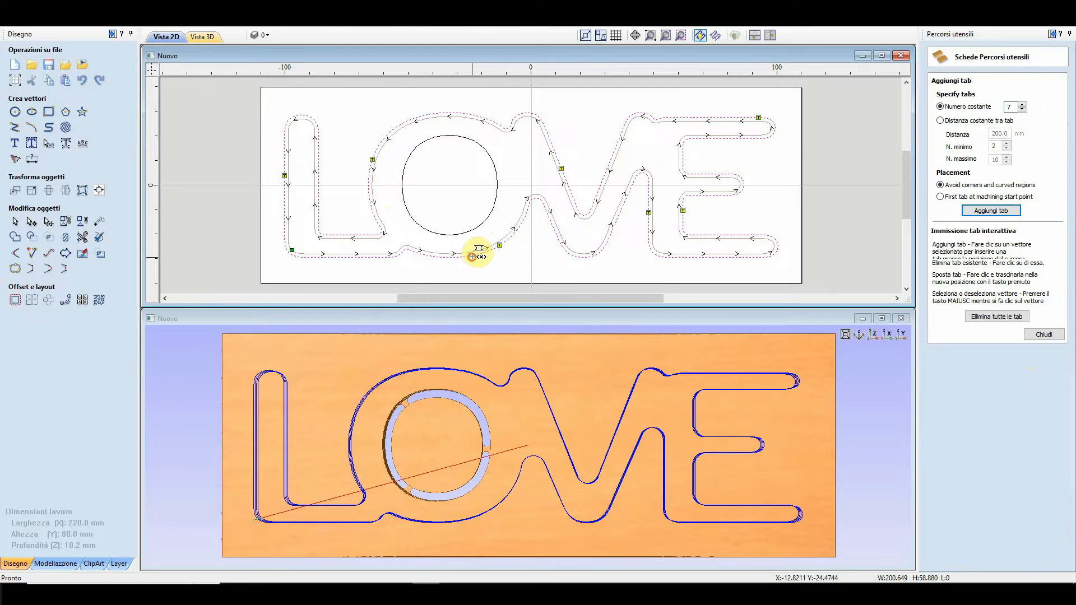
{"action": "mouse_move", "coordinate": [649, 214]}
{"action": "left_mouse_down"}
{"action": "mouse_move", "coordinate": [675, 246]}
{"action": "mouse_move", "coordinate": [751, 251]}
{"action": "mouse_move", "coordinate": [737, 256]}
{"action": "left_mouse_up"}
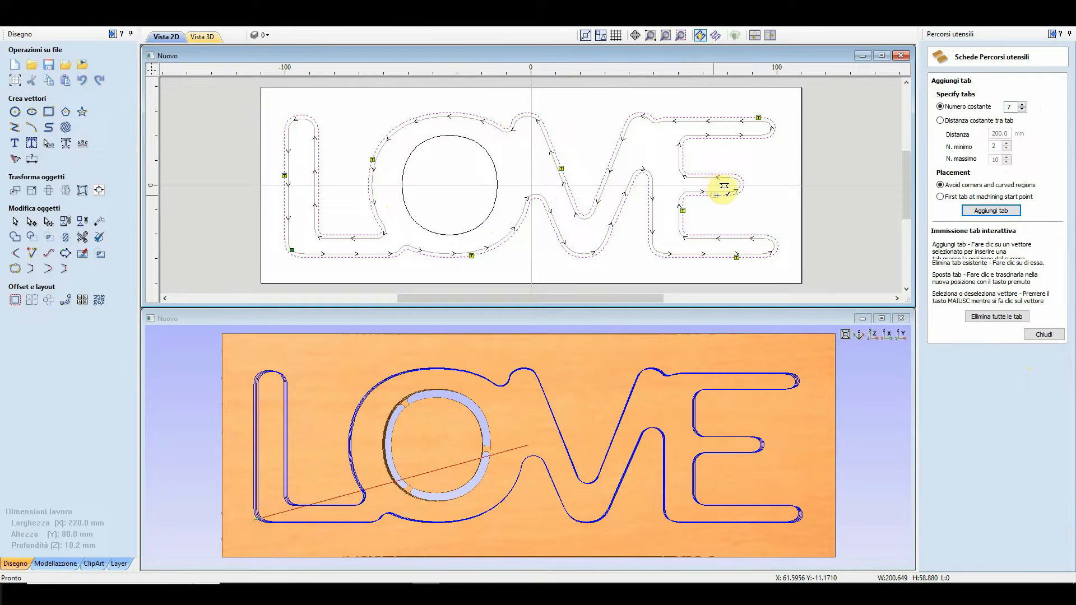
{"action": "left_click", "coordinate": [585, 258]}
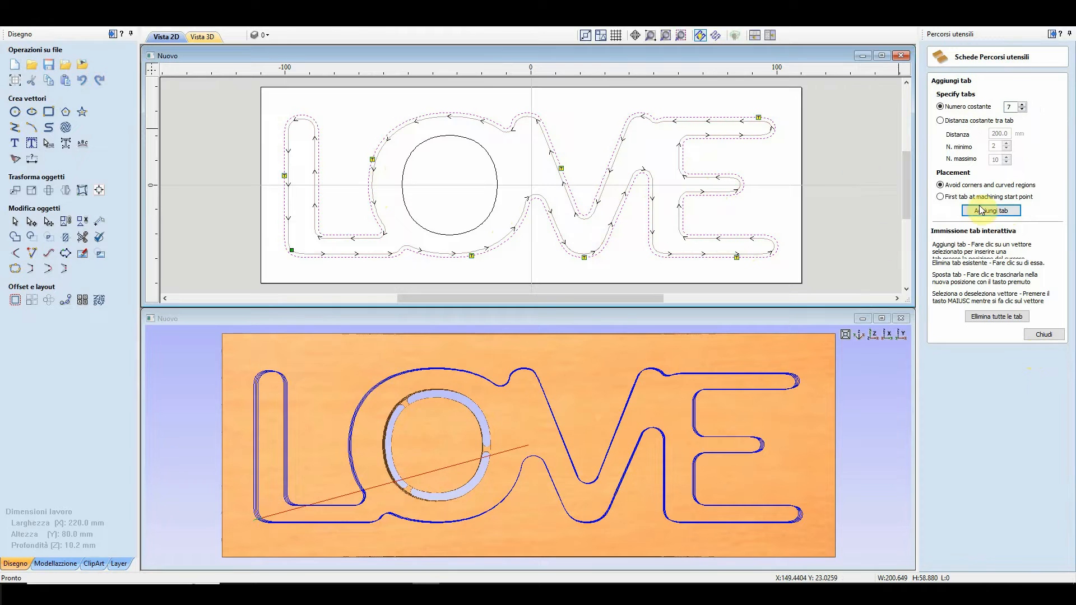
{"action": "left_click", "coordinate": [1043, 336]}
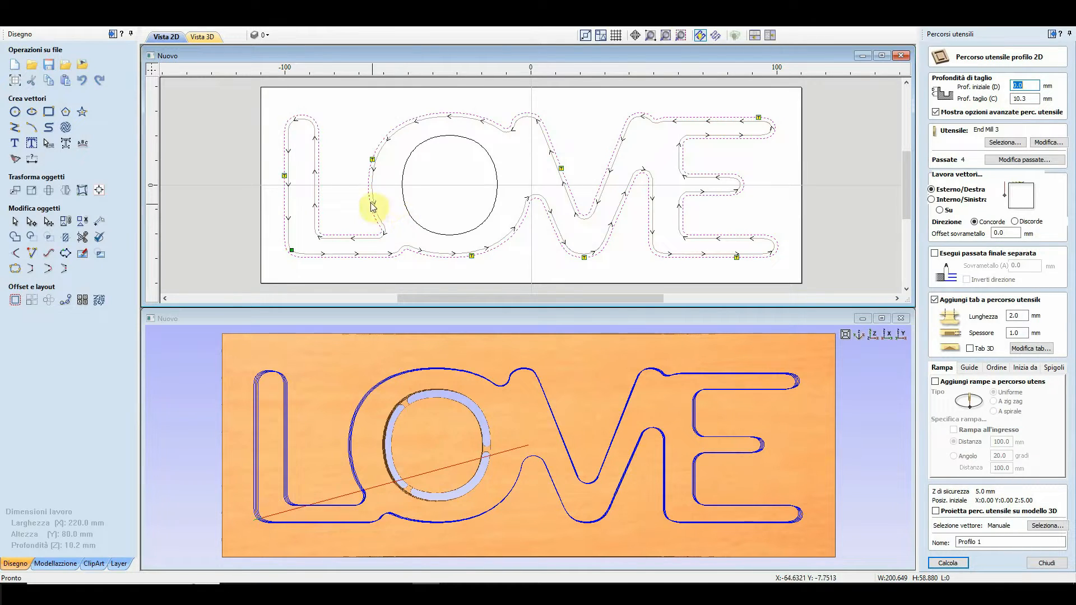
Select the inner O contour to examine its tabs, and reselect only the outer LOVE outline.
{"action": "left_click", "coordinate": [409, 212]}
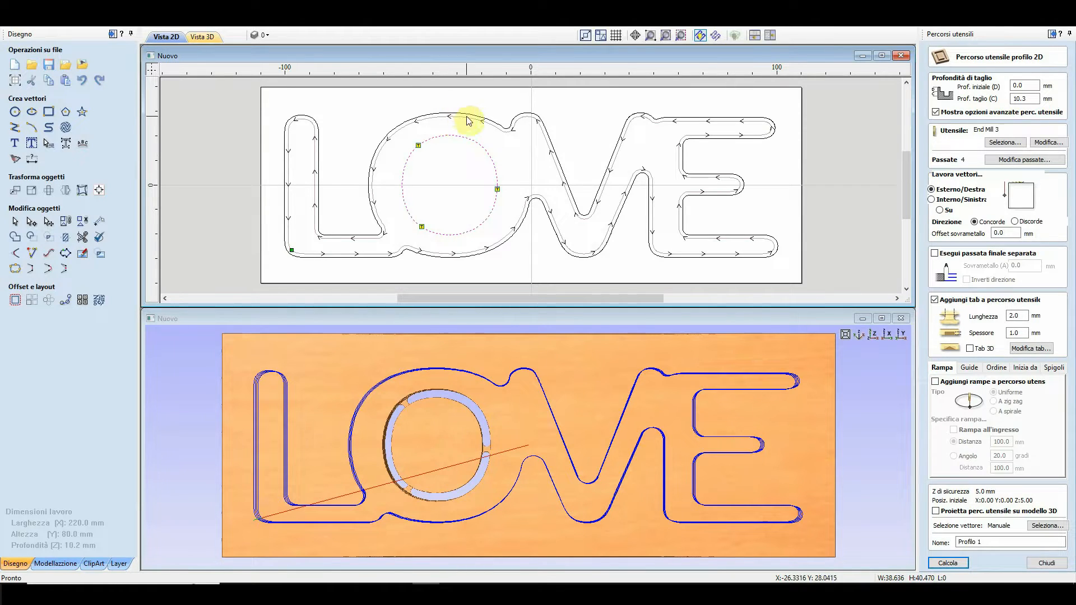
{"action": "left_click", "coordinate": [751, 166]}
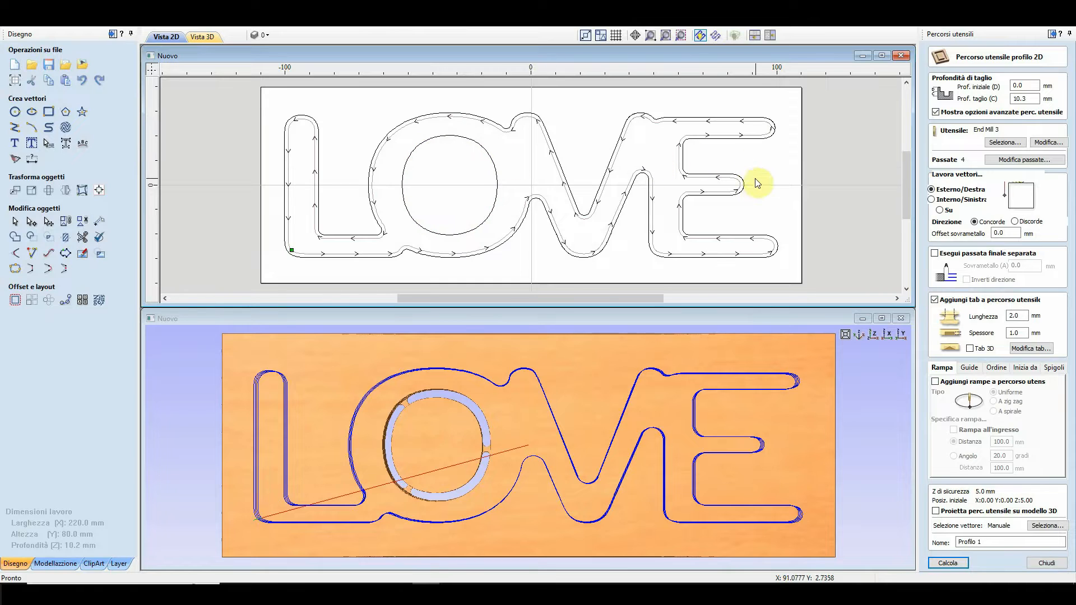
{"action": "left_click", "coordinate": [746, 190]}
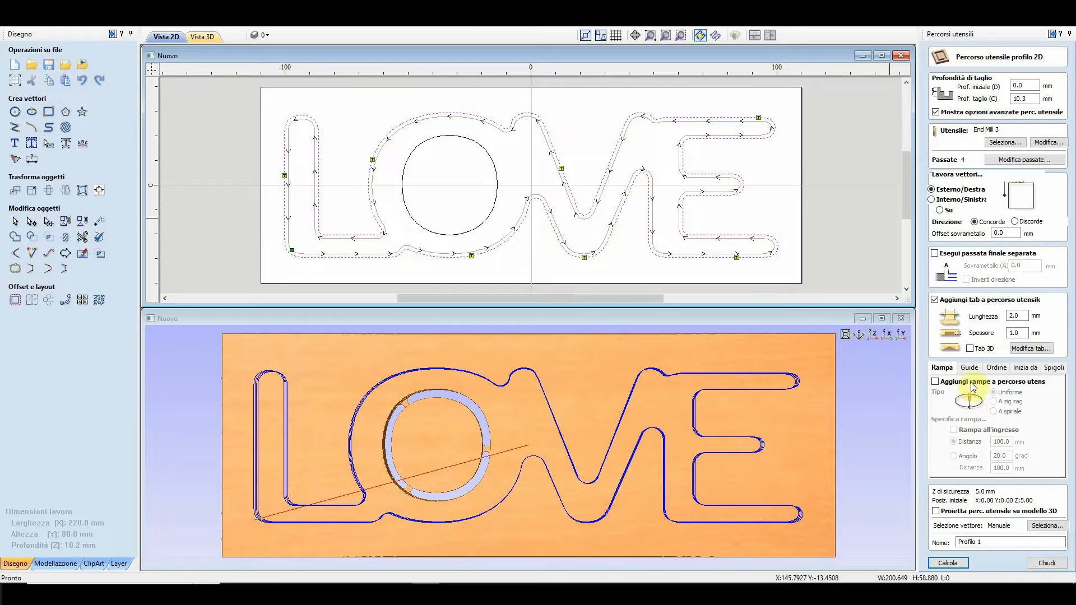
Name the outer outline toolpath SCRITTA EX LOVE and calculate it, accepting the cut through the material.
{"action": "left_click", "coordinate": [1038, 370]}
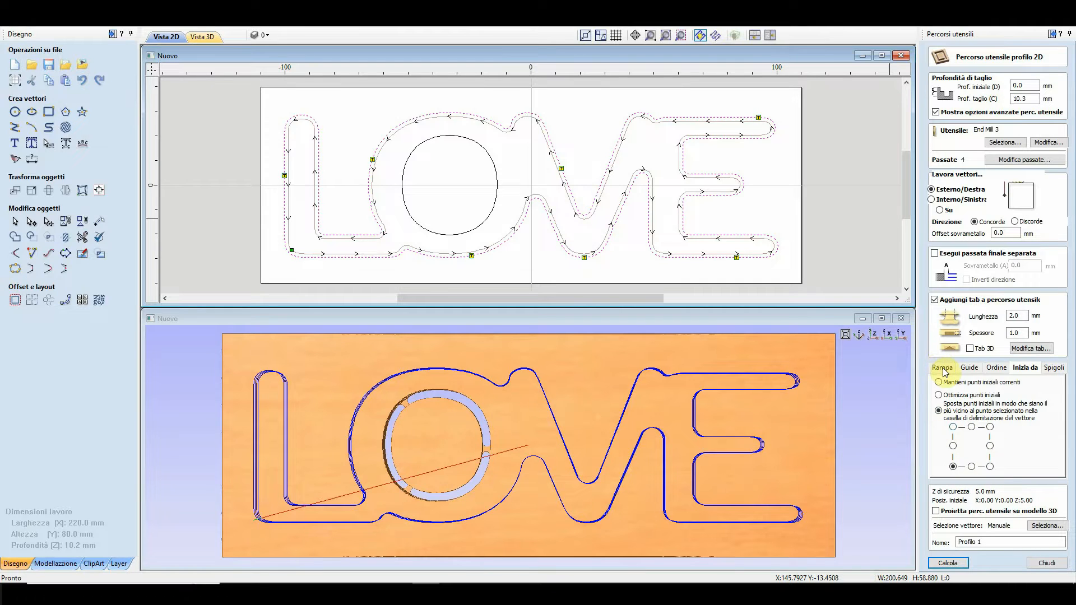
{"action": "left_click", "coordinate": [1056, 368]}
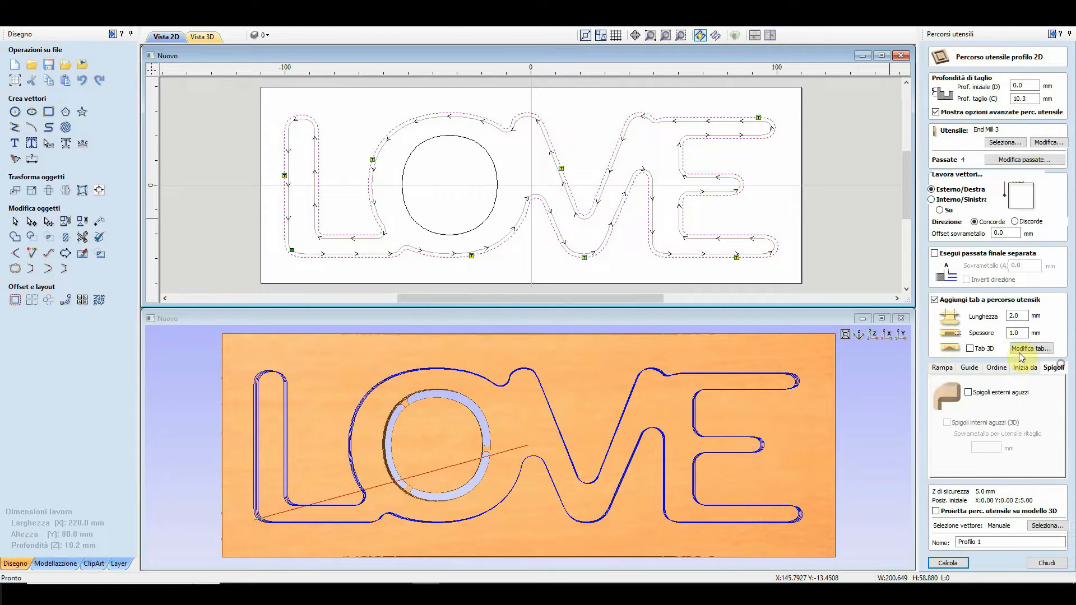
{"action": "left_click", "coordinate": [942, 368]}
{"action": "triple_click", "coordinate": [998, 542]}
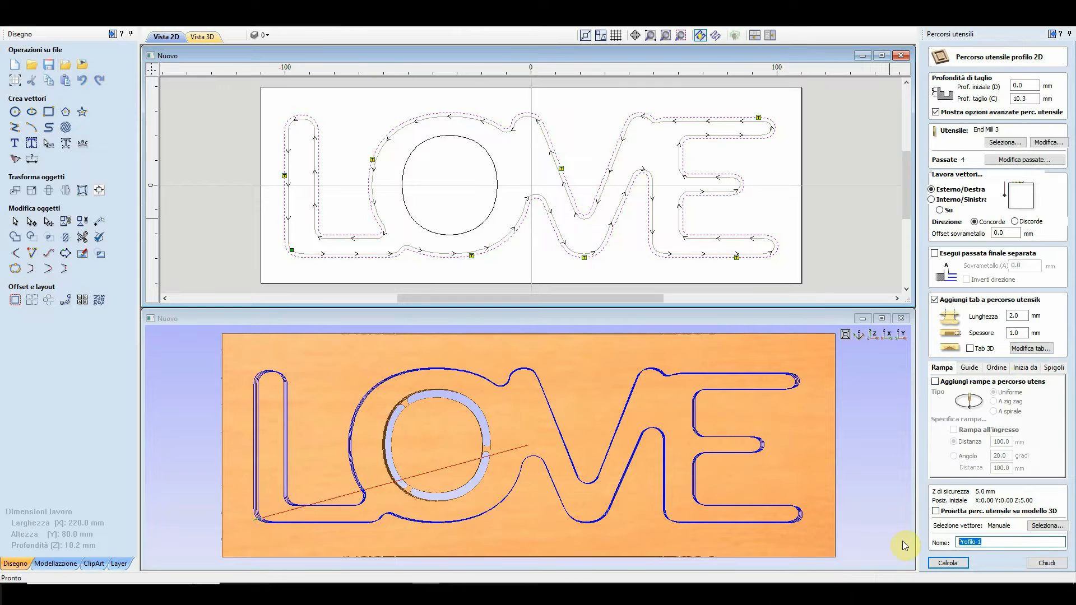
{"action": "type", "text": "DSC"}
{"action": "left_click", "coordinate": [966, 564]}
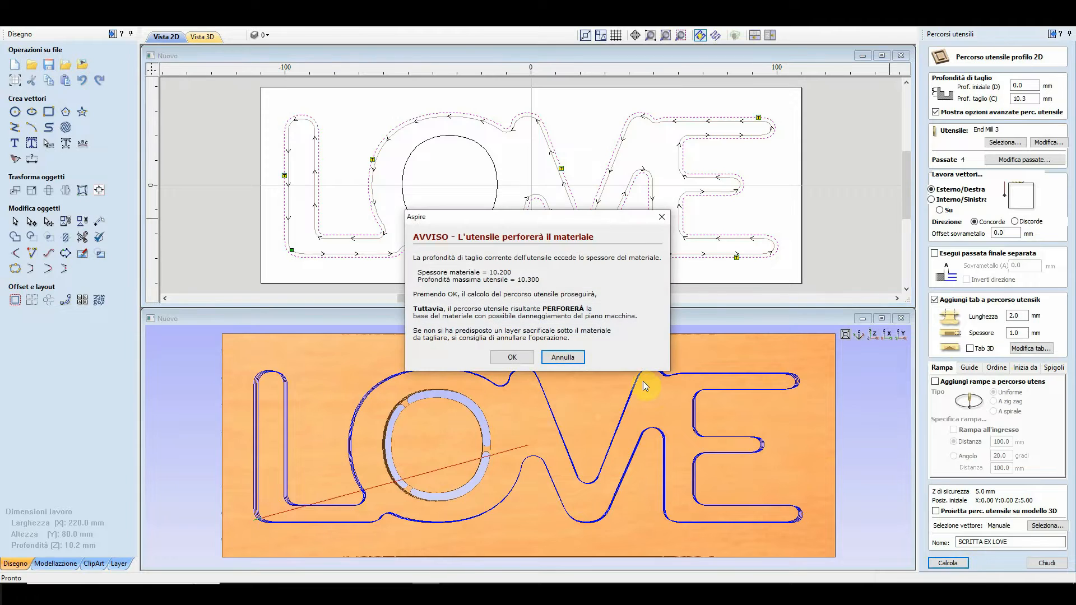
{"action": "left_click", "coordinate": [523, 359]}
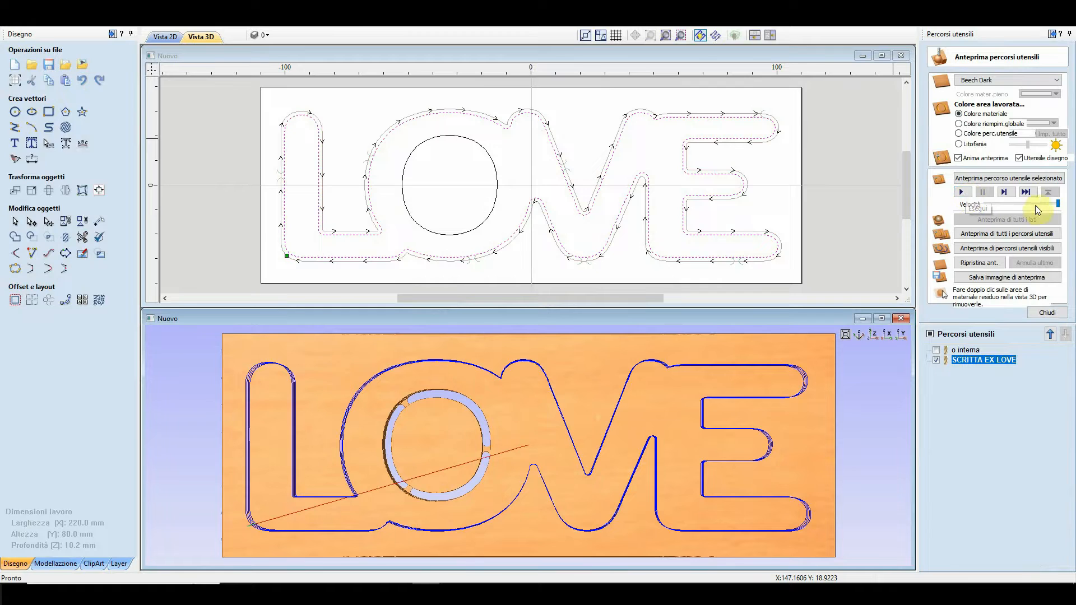
Simulate the SCRITTA EX LOVE toolpath at reduced speed, examine the cut outline and tabs in 3D, and close the preview.
{"action": "left_click_drag", "start_coordinate": [1057, 204], "coordinate": [1017, 204]}
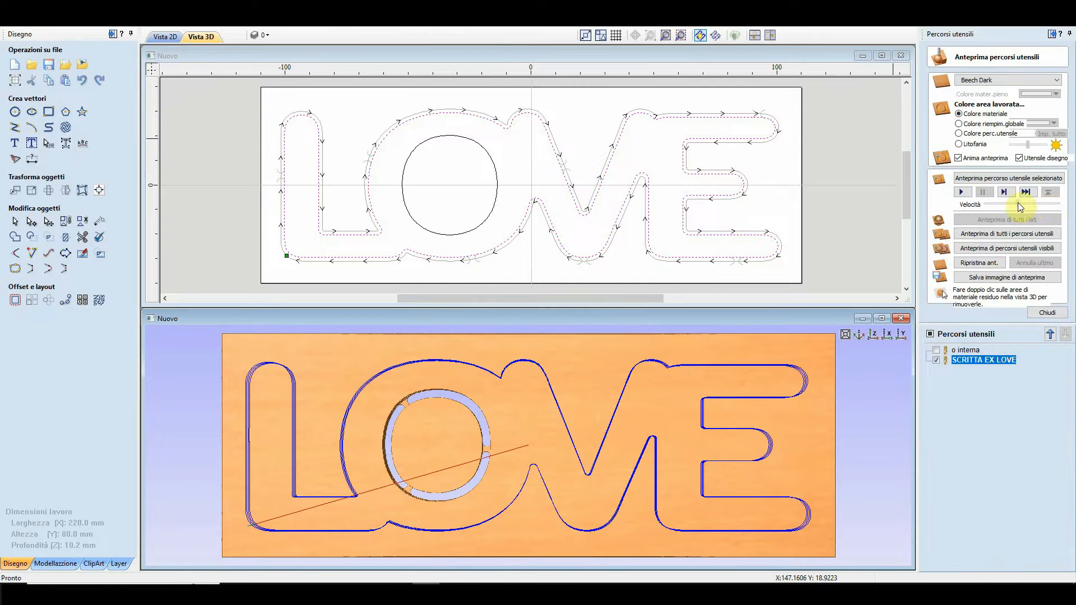
{"action": "left_click", "coordinate": [961, 192]}
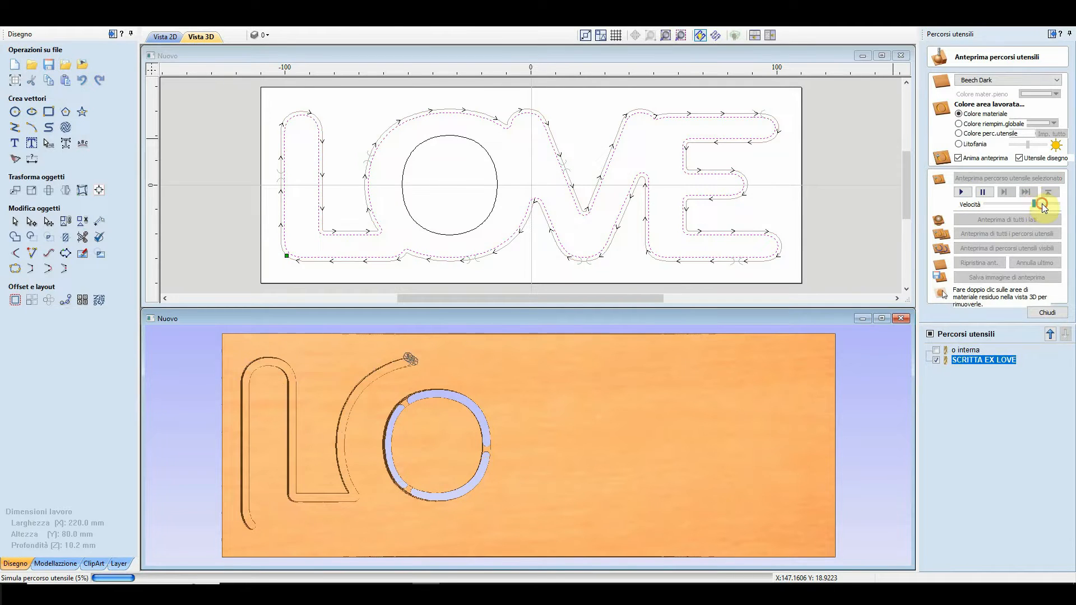
{"action": "left_click_drag", "start_coordinate": [1041, 204], "coordinate": [1045, 210]}
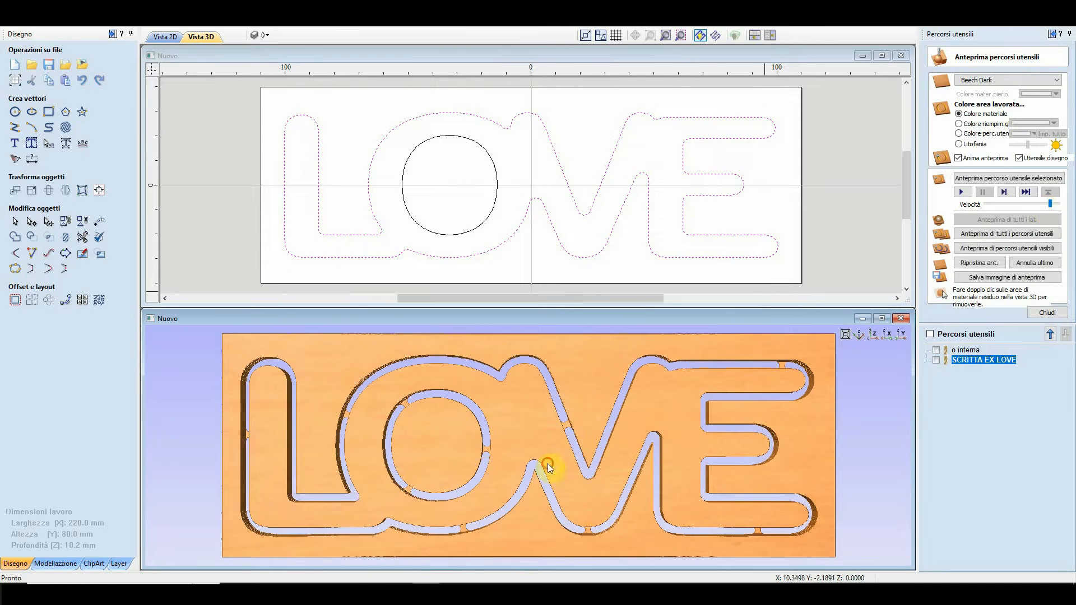
{"action": "left_click_drag", "start_coordinate": [547, 463], "coordinate": [511, 276]}
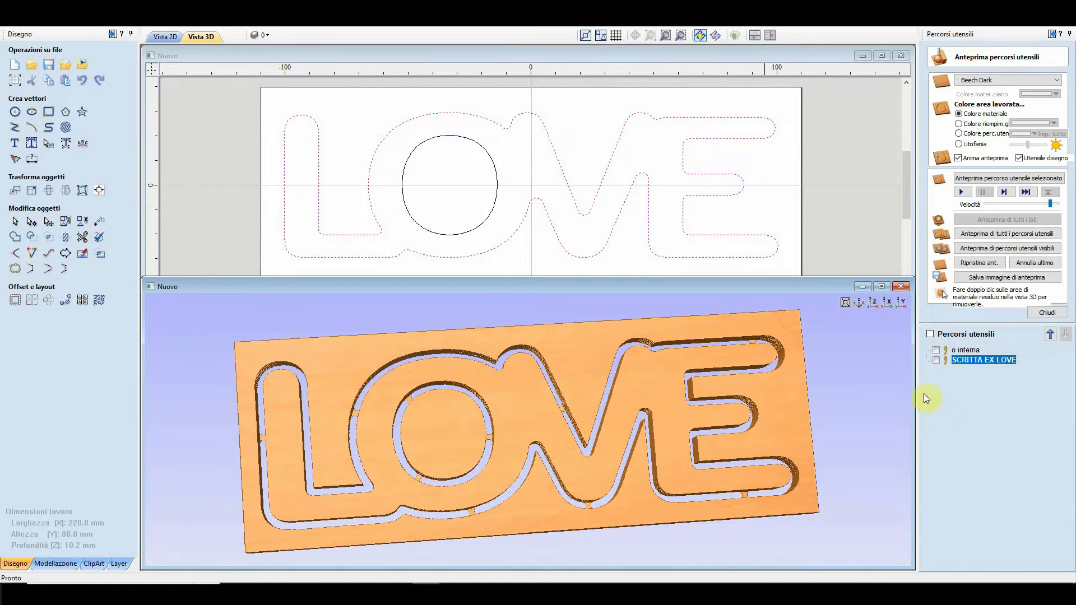
{"action": "mouse_move", "coordinate": [961, 353]}
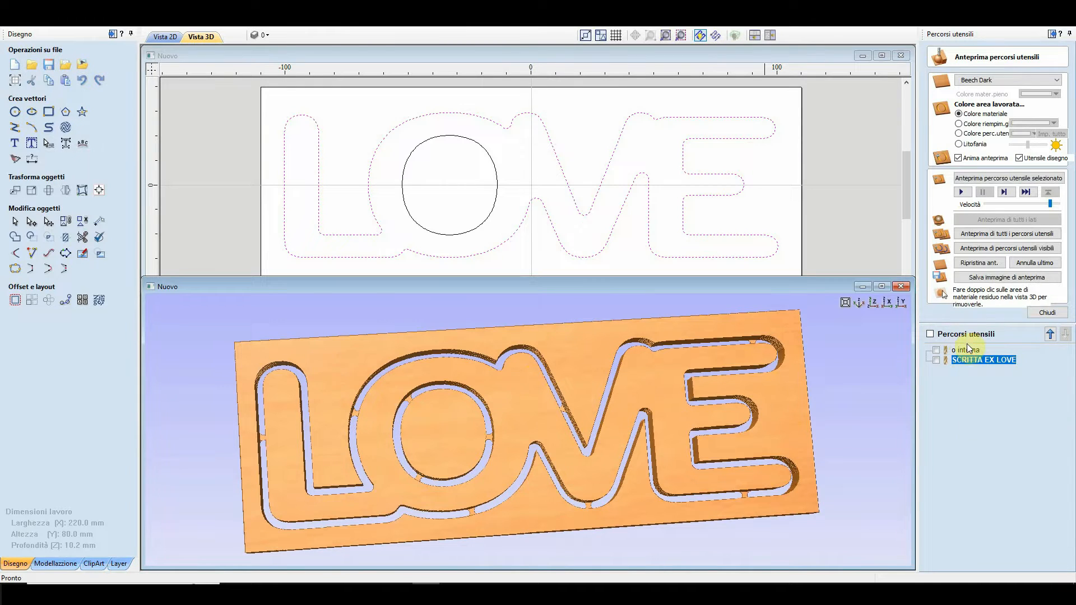
{"action": "mouse_move", "coordinate": [967, 351]}
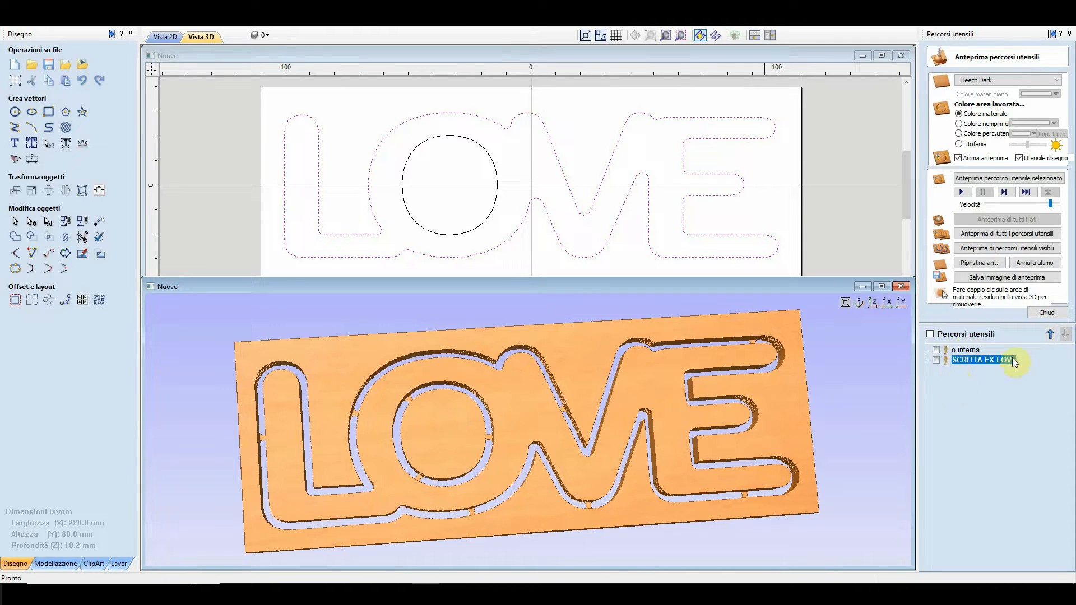
{"action": "left_click", "coordinate": [1047, 312]}
Save the o interna toolpath to the Desktop as "o interna" with the Mach2/3 Arcs (mm) (*.txt) post processor.
{"action": "left_click", "coordinate": [960, 255]}
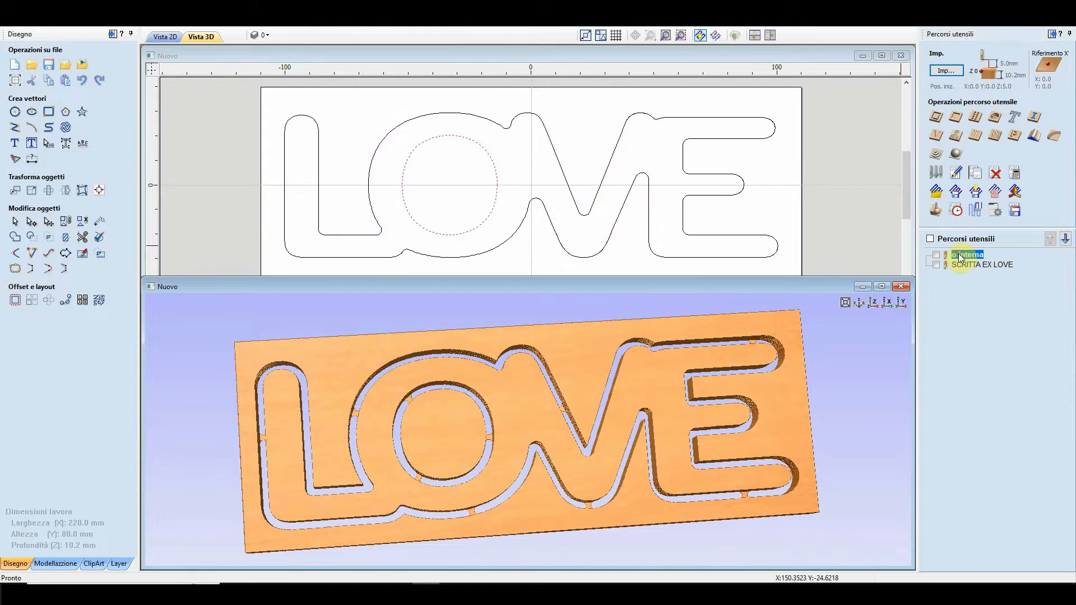
{"action": "left_click", "coordinate": [1015, 211]}
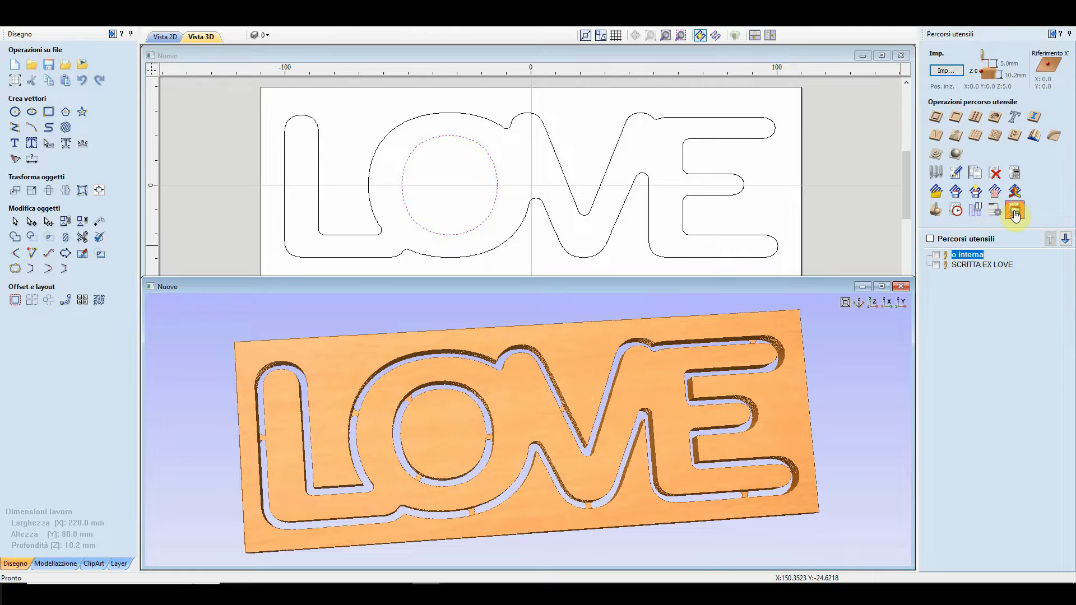
{"action": "left_click", "coordinate": [984, 293]}
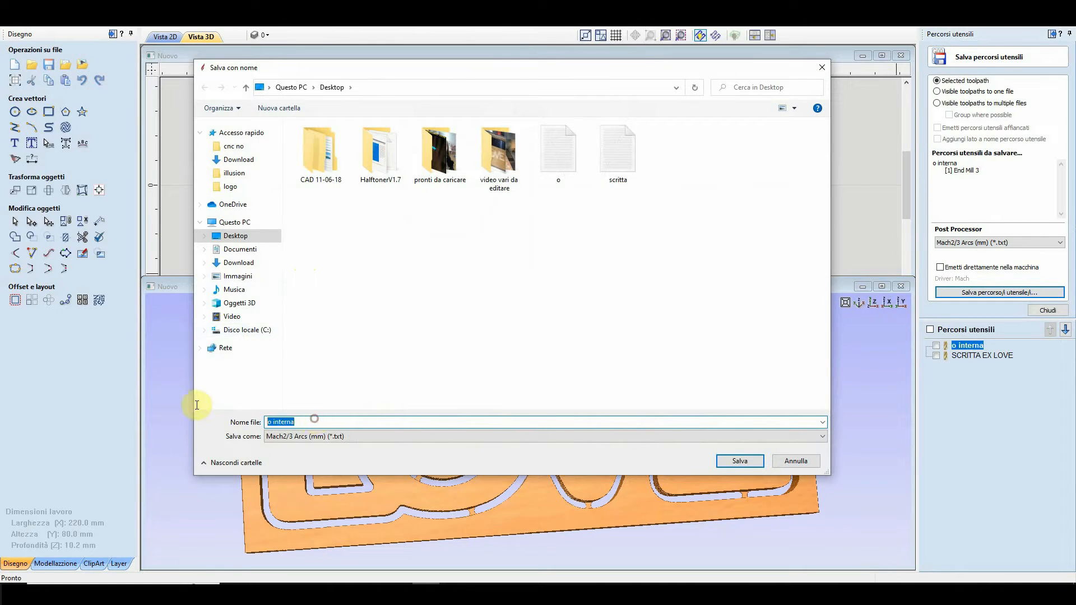
{"action": "left_click", "coordinate": [734, 458]}
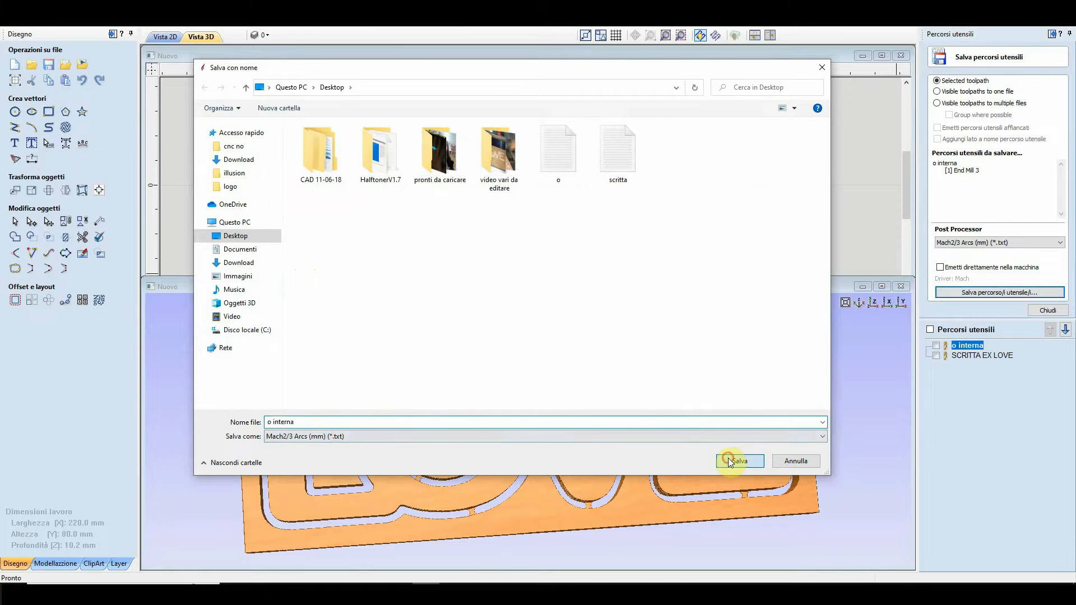
Save the SCRITTA EX LOVE toolpath to the Desktop under its own name with the Mach2/3 Arcs (mm) (*.txt) post processor.
{"action": "left_click", "coordinate": [965, 356]}
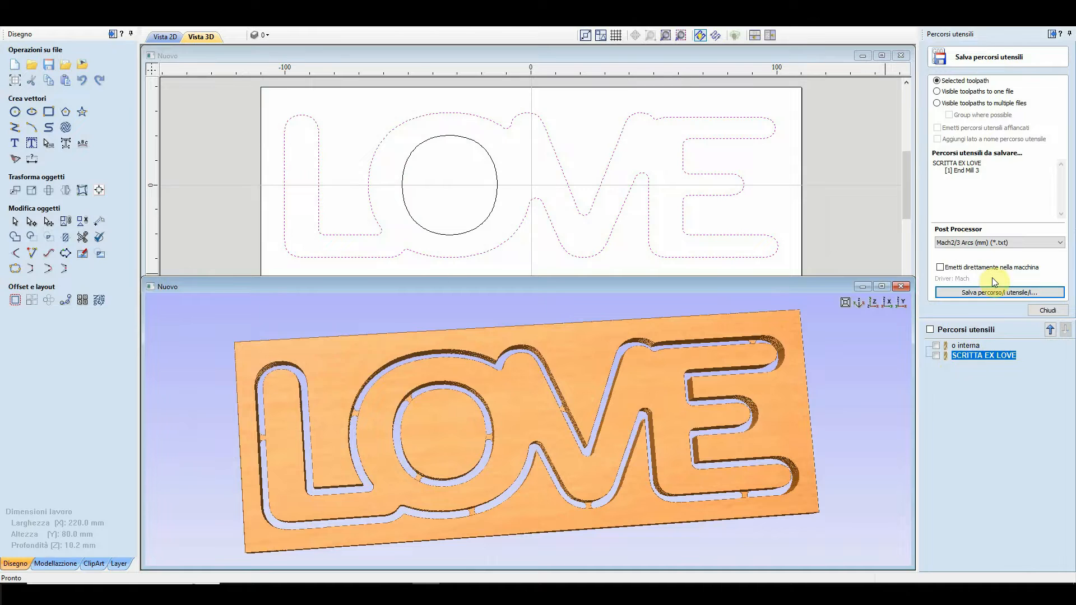
{"action": "left_click", "coordinate": [995, 292]}
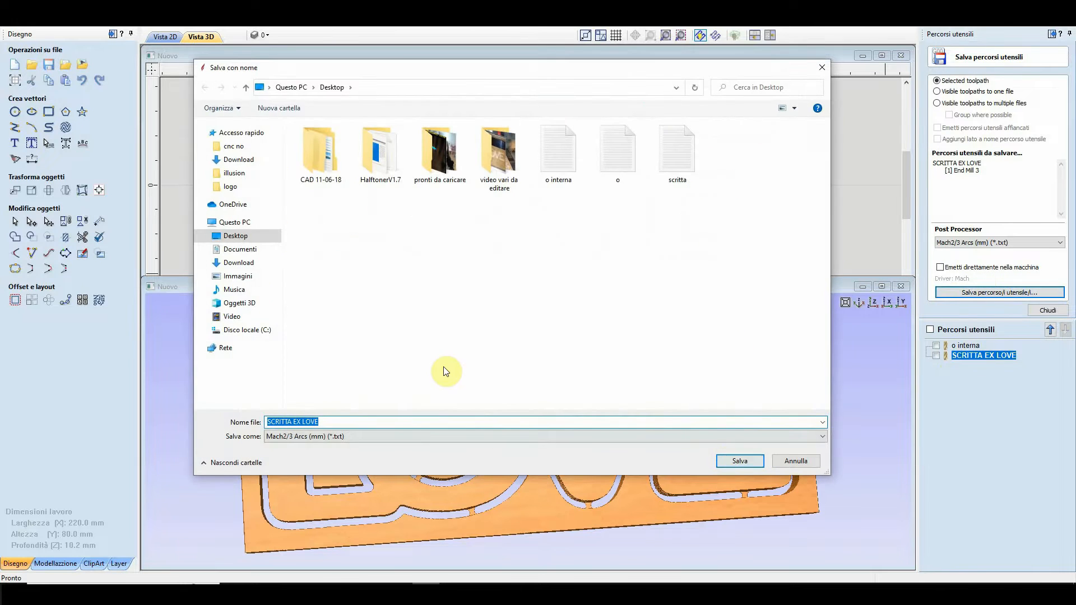
{"action": "left_click", "coordinate": [739, 460]}
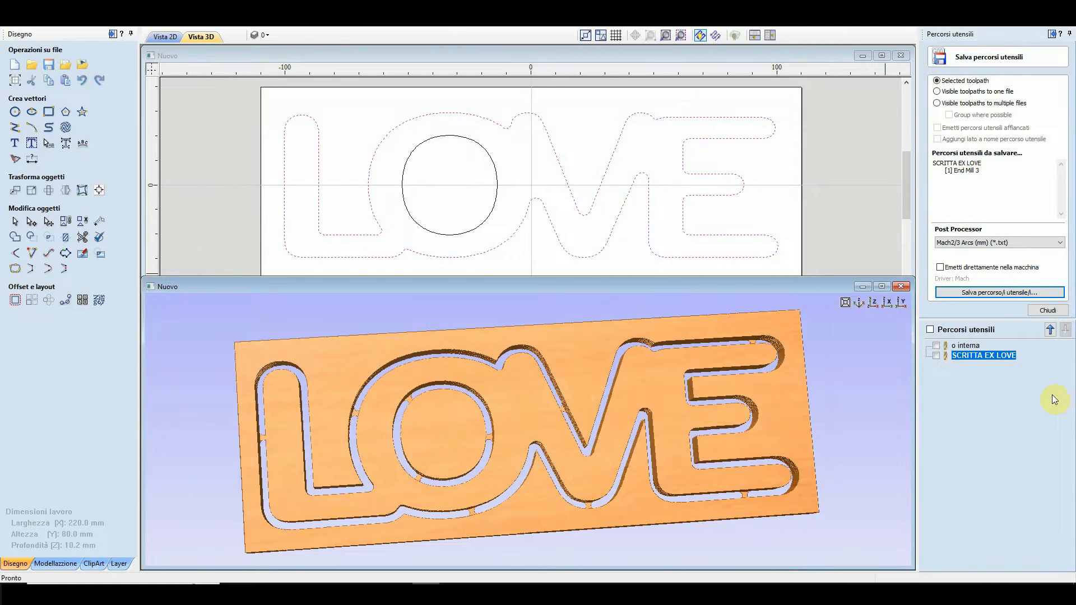
{"action": "left_click", "coordinate": [1048, 311]}
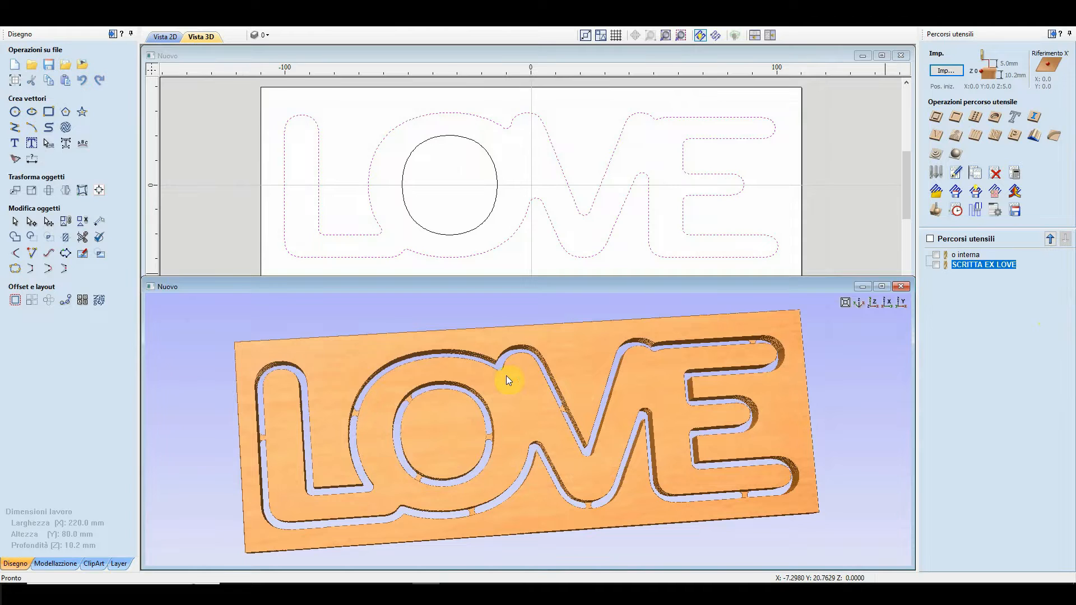
{"action": "left_click", "coordinate": [448, 174]}
{"action": "left_click_drag", "start_coordinate": [539, 443], "coordinate": [514, 409]}
{"action": "scroll", "coordinate": [571, 430], "scroll_direction": "down", "scroll_amount": 2}
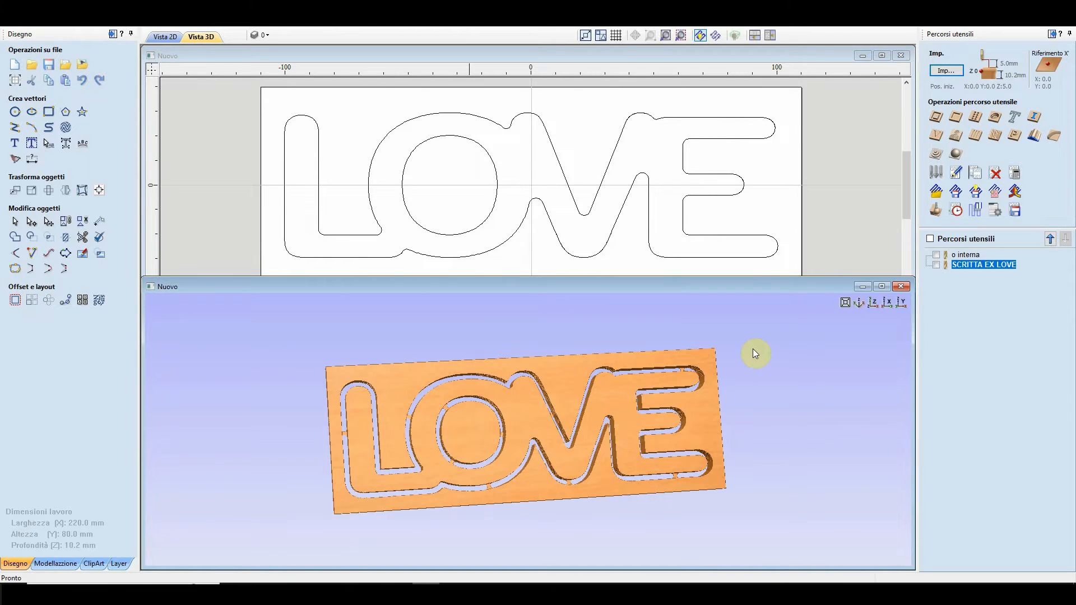
{"action": "left_click", "coordinate": [935, 211]}
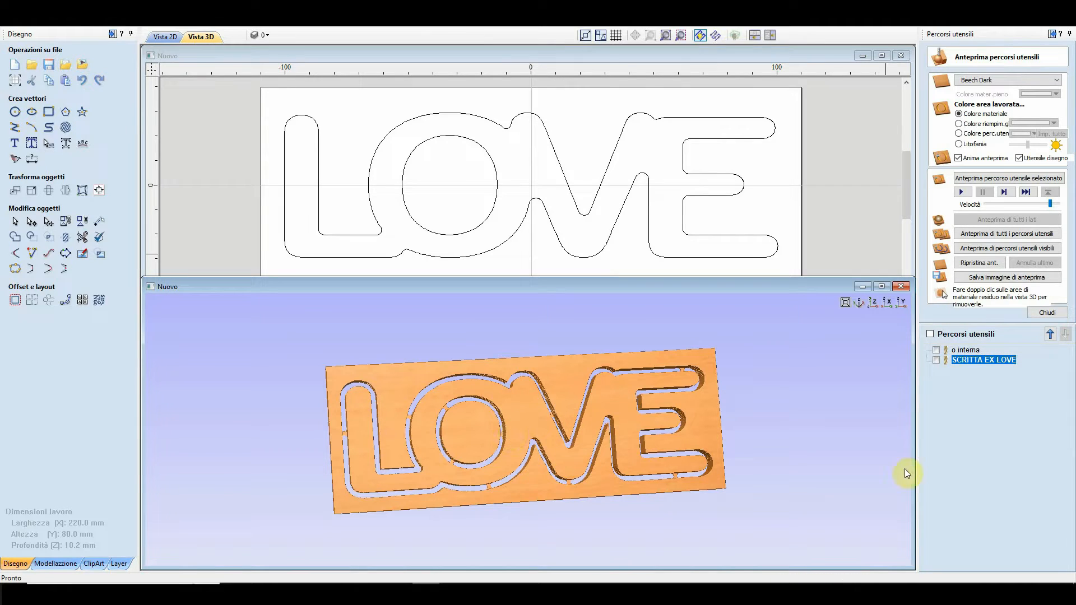
{"action": "left_click", "coordinate": [1037, 314]}
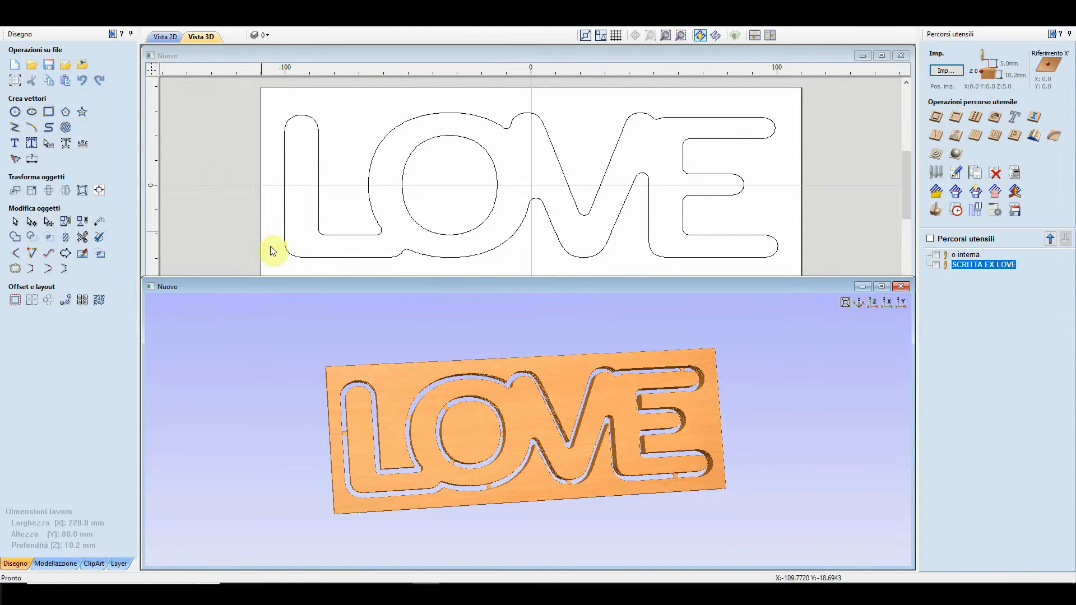
{"action": "left_click", "coordinate": [222, 191]}
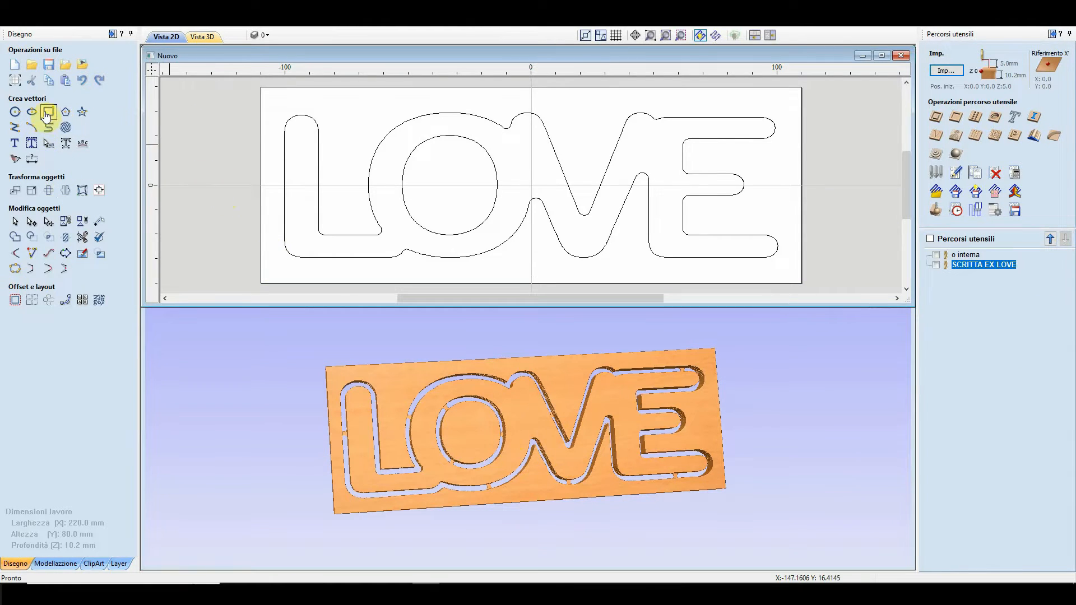
{"action": "left_click", "coordinate": [48, 115]}
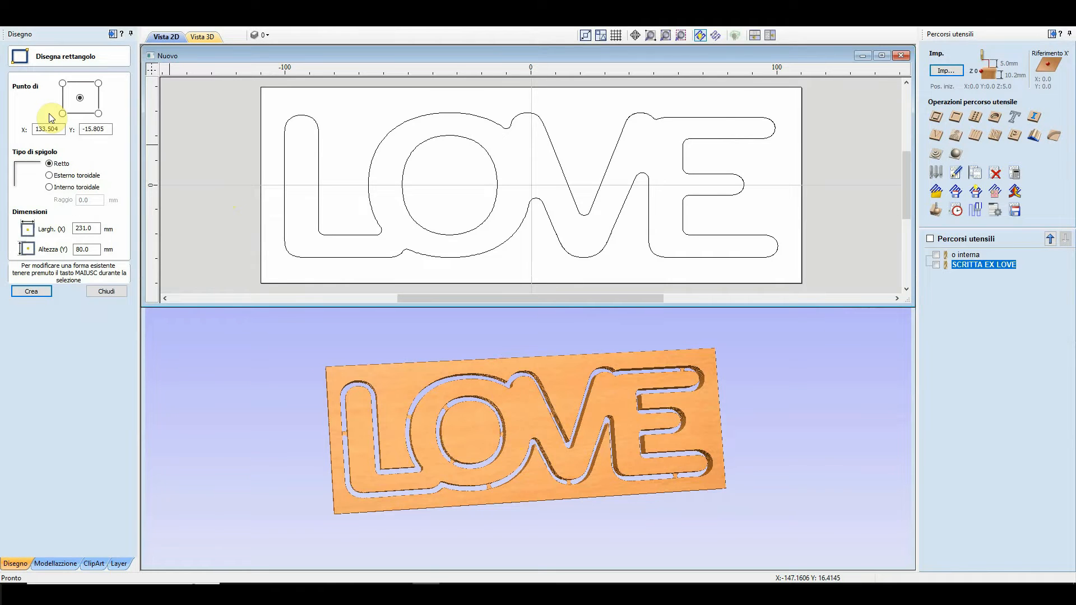
{"action": "left_click_drag", "start_coordinate": [257, 82], "coordinate": [239, 120]}
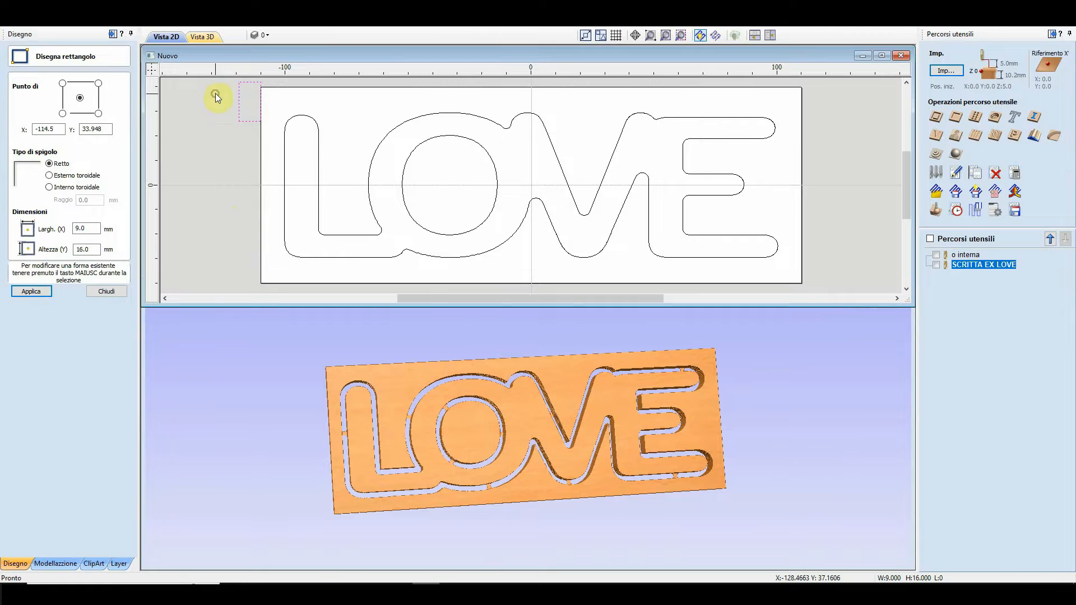
{"action": "right_click", "coordinate": [215, 93]}
{"action": "left_click", "coordinate": [223, 96]}
{"action": "left_click", "coordinate": [238, 98]}
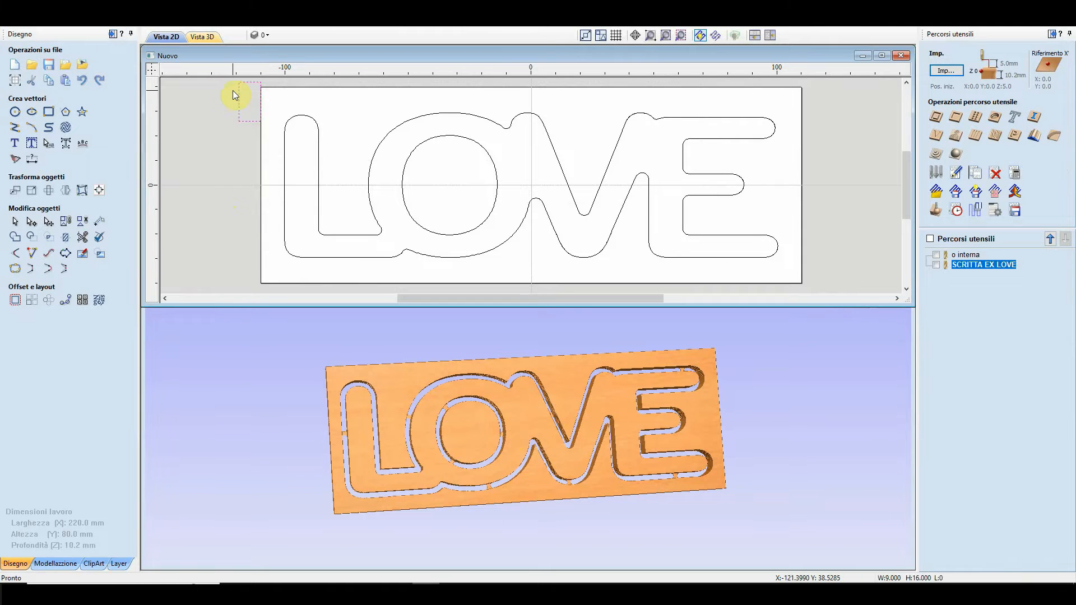
{"action": "key", "text": "Delete"}
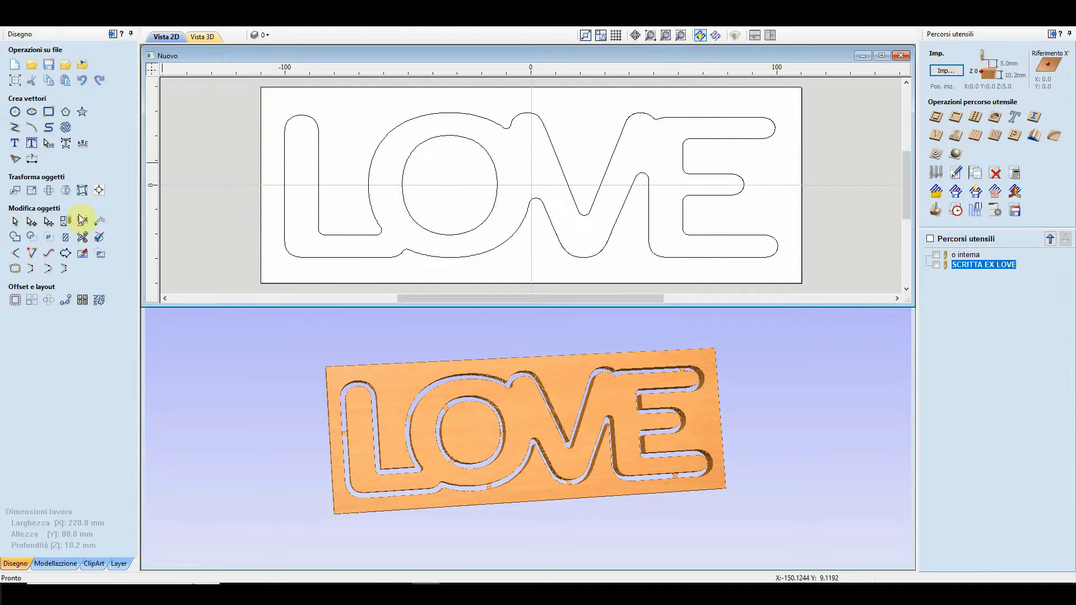
Draw a rectangle of about 237 x 83 mm around the whole job and enlarge it to about 244 x 85 mm.
{"action": "left_click", "coordinate": [48, 112]}
{"action": "left_click_drag", "start_coordinate": [245, 86], "coordinate": [827, 291]}
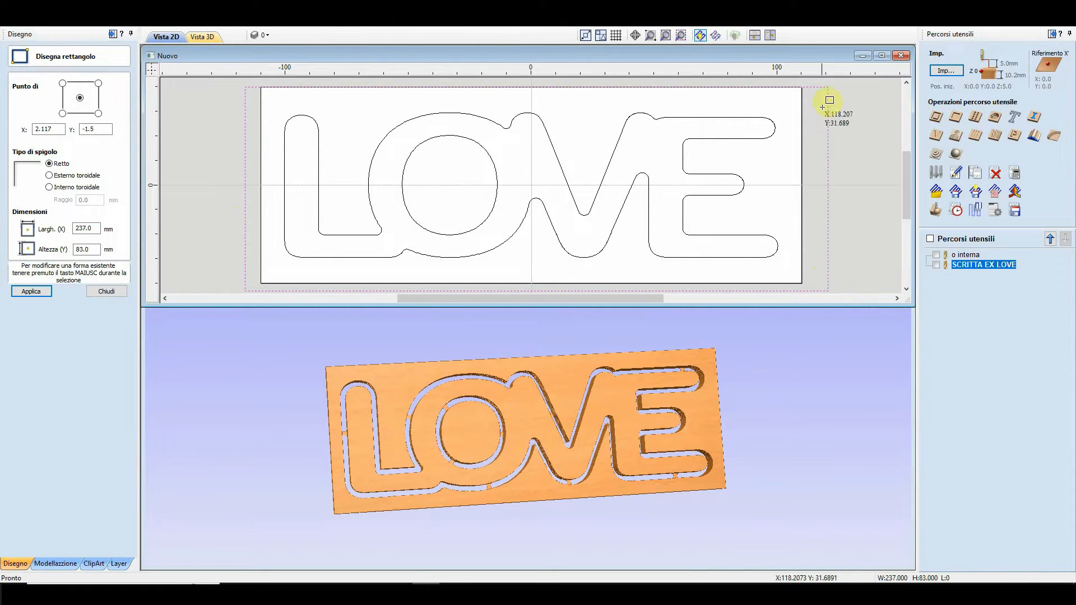
{"action": "left_click", "coordinate": [863, 116]}
{"action": "right_click", "coordinate": [833, 107]}
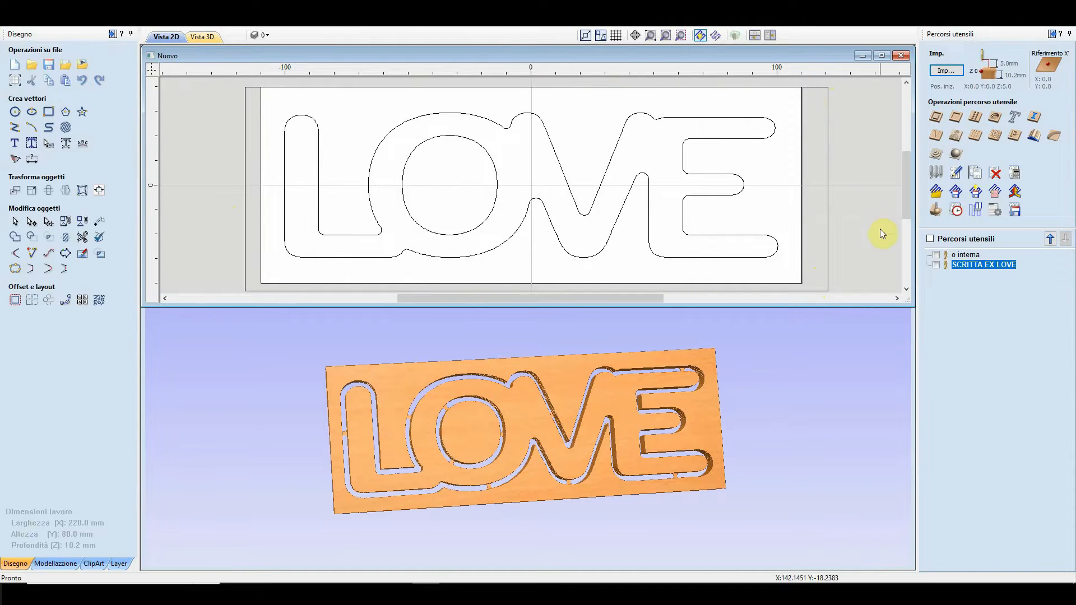
{"action": "left_click", "coordinate": [828, 125]}
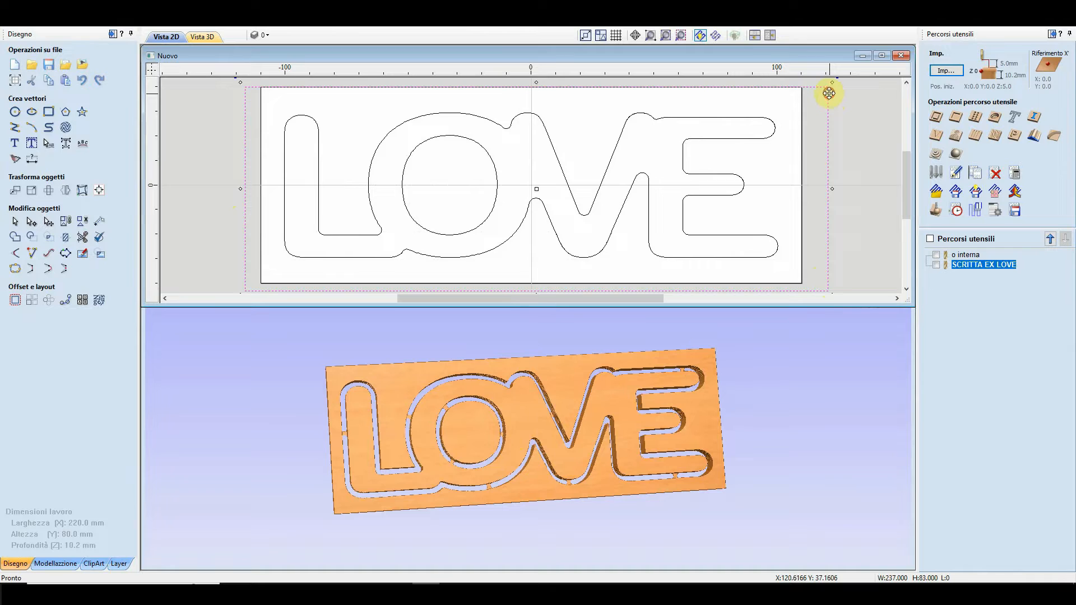
{"action": "left_click_drag", "start_coordinate": [831, 83], "coordinate": [832, 80]}
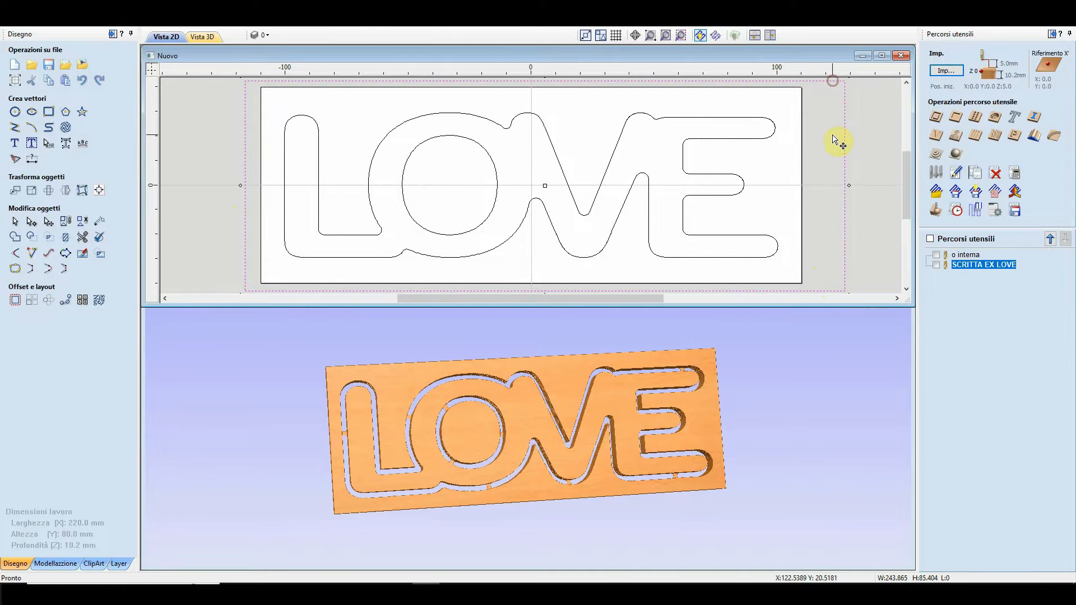
{"action": "left_click", "coordinate": [832, 134]}
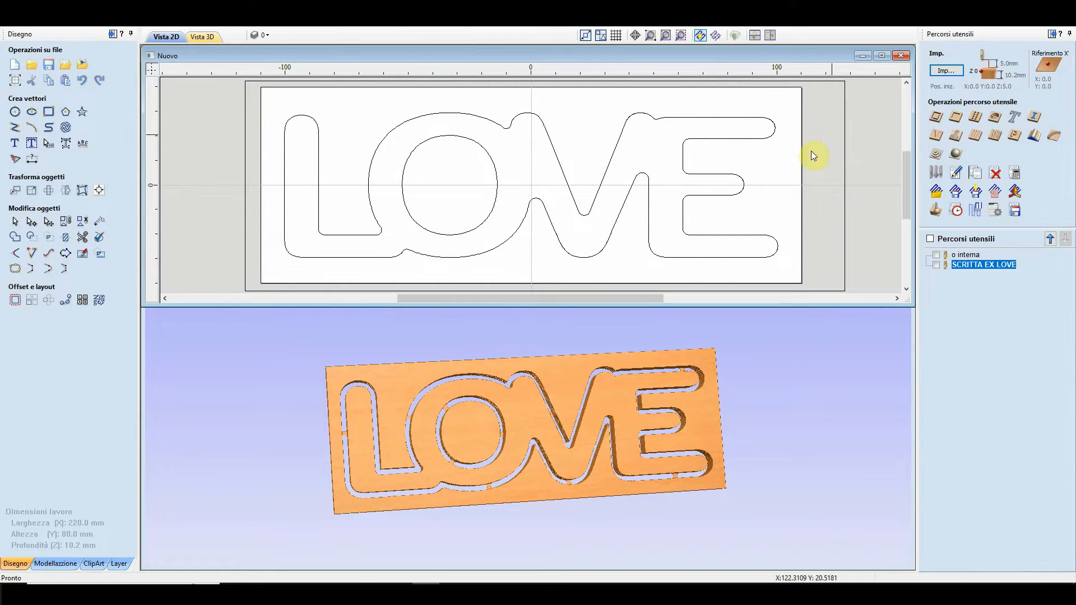
Calculate a 10.3 mm deep pocket toolpath for the inner O with End Mill 4, and simulate its cut.
{"action": "left_click", "coordinate": [958, 118]}
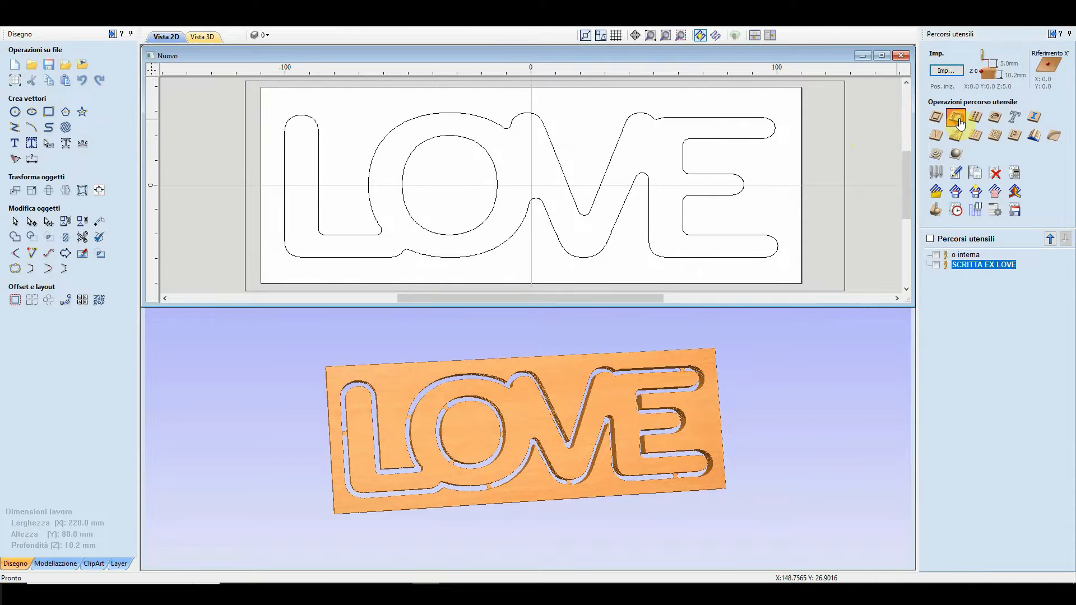
{"action": "left_click", "coordinate": [499, 233]}
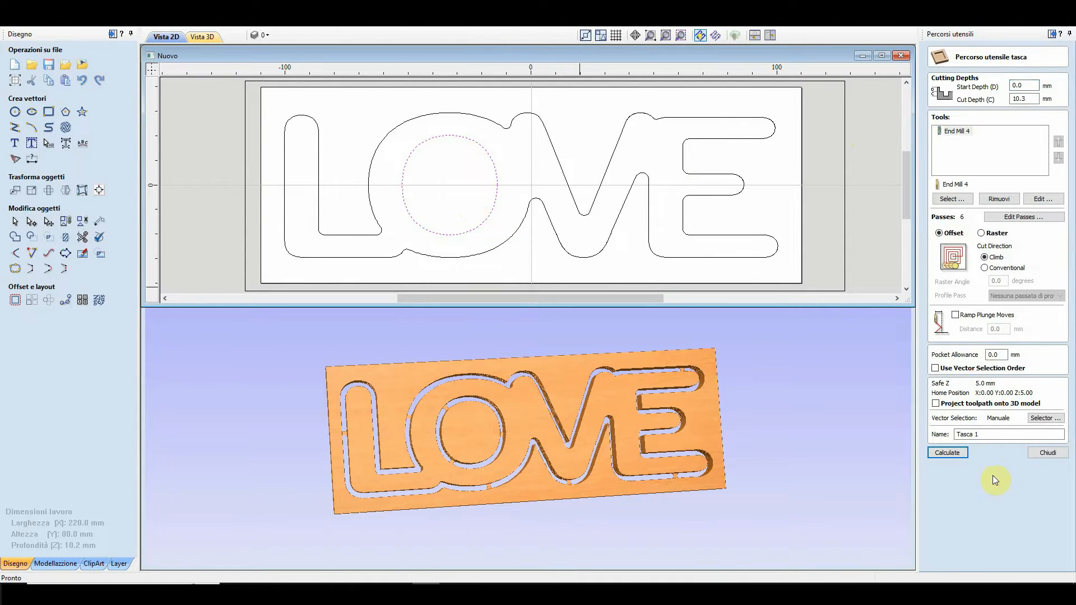
{"action": "left_click", "coordinate": [948, 454]}
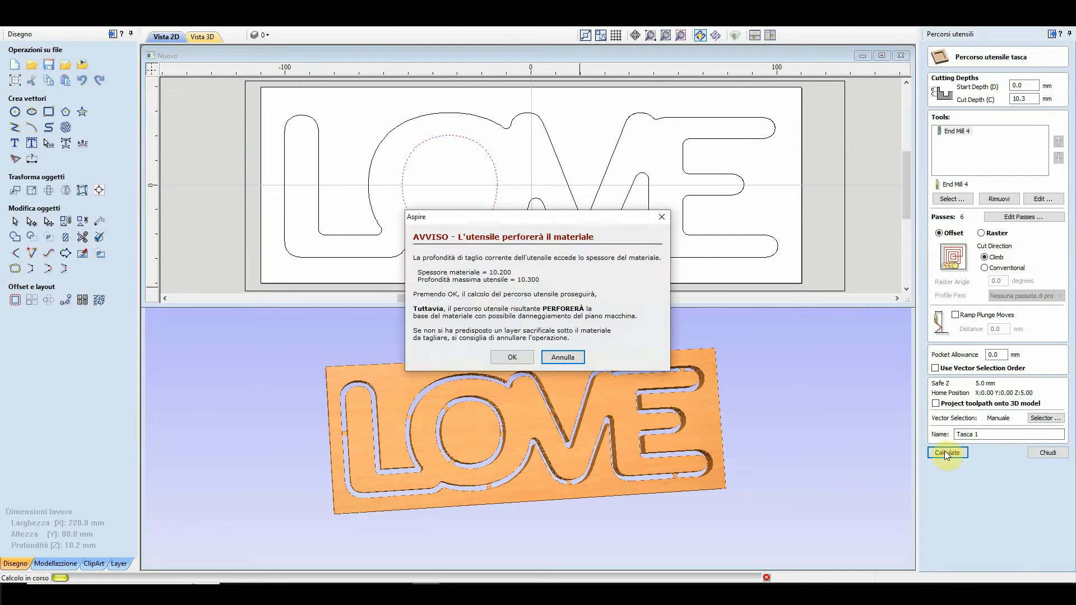
{"action": "left_click", "coordinate": [521, 356]}
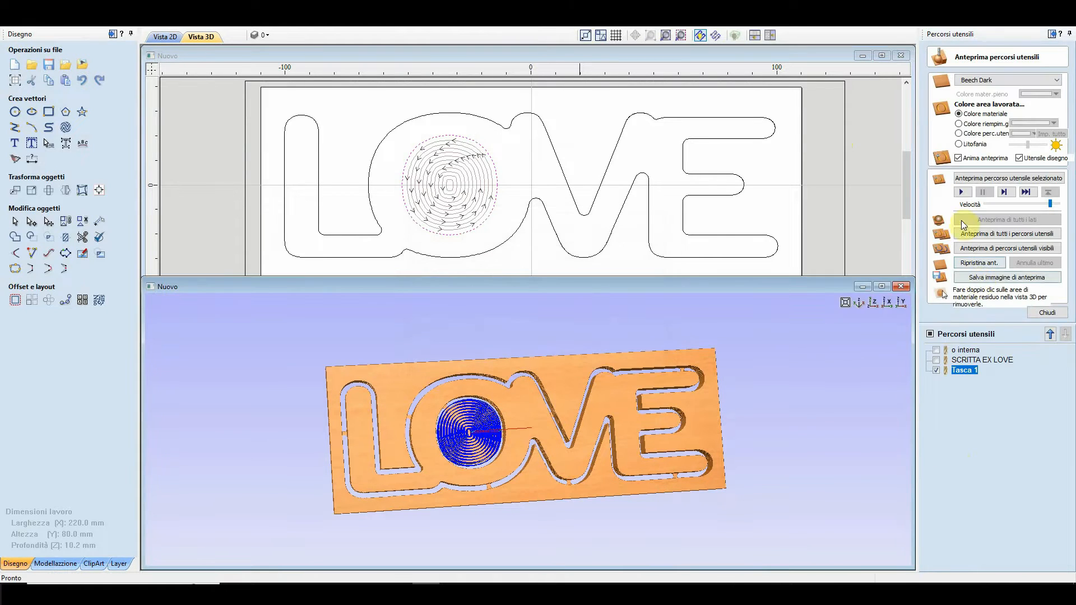
{"action": "left_click", "coordinate": [963, 192]}
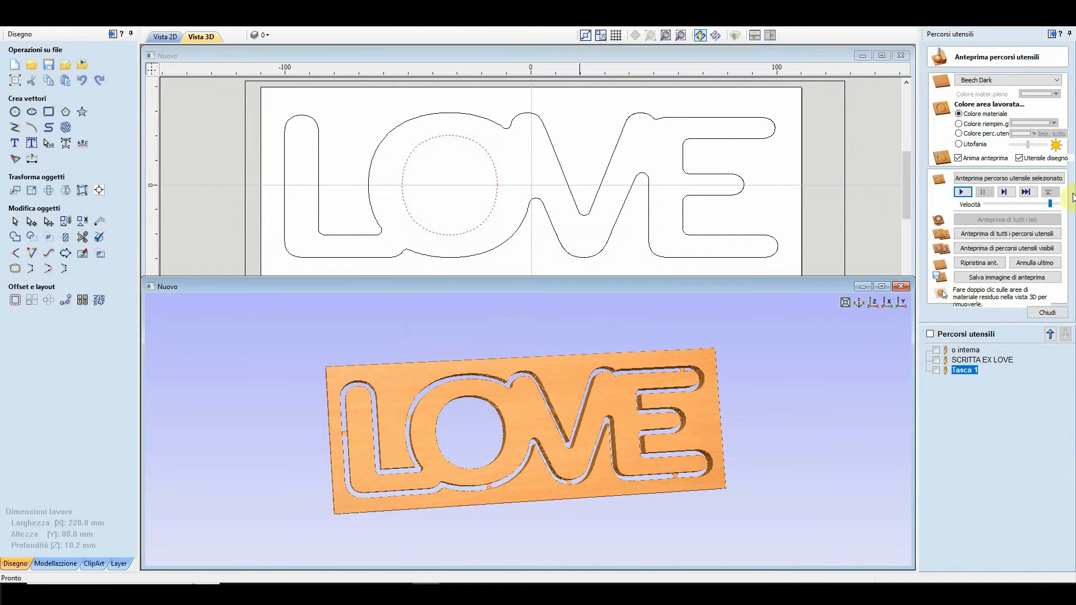
{"action": "left_click_drag", "start_coordinate": [1046, 204], "coordinate": [1036, 207]}
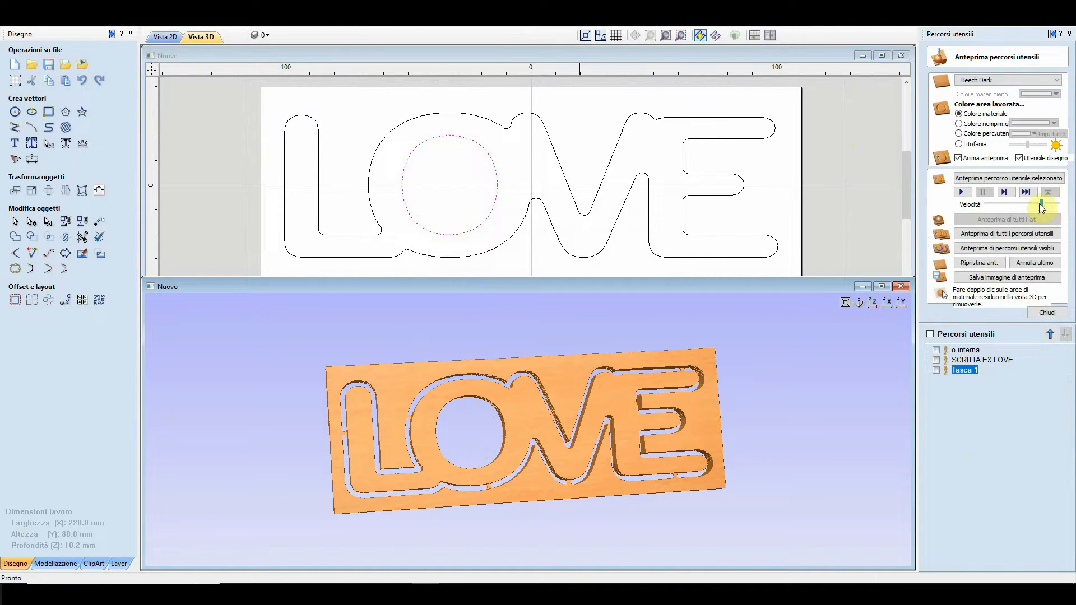
Calculate a 10.3 mm deep pocket toolpath with End Mill 4 between the LOVE outline and the surrounding rectangle.
{"action": "left_click", "coordinate": [849, 213]}
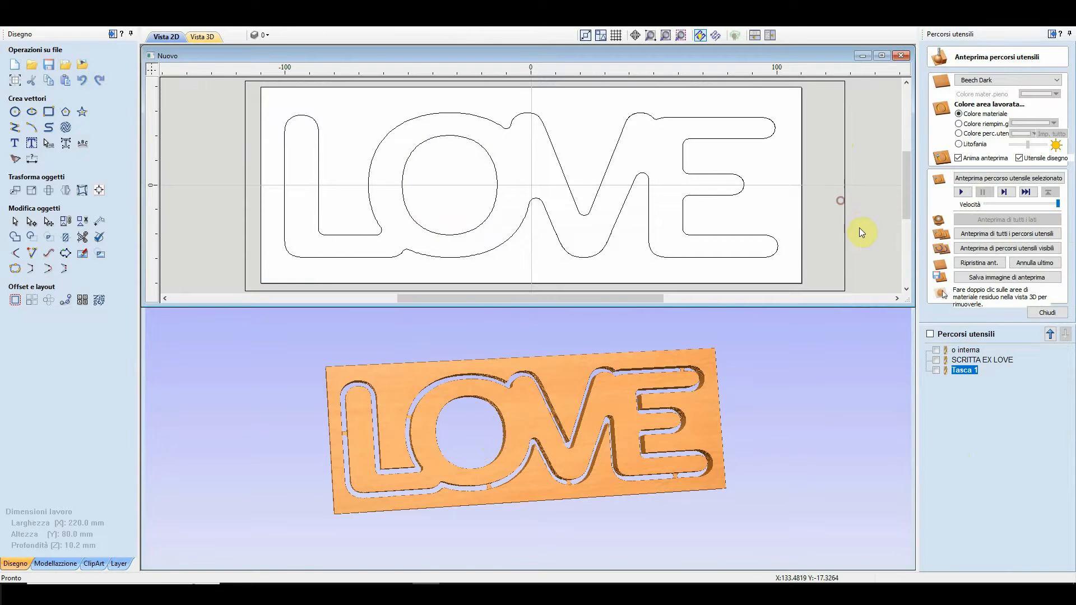
{"action": "left_click", "coordinate": [748, 174]}
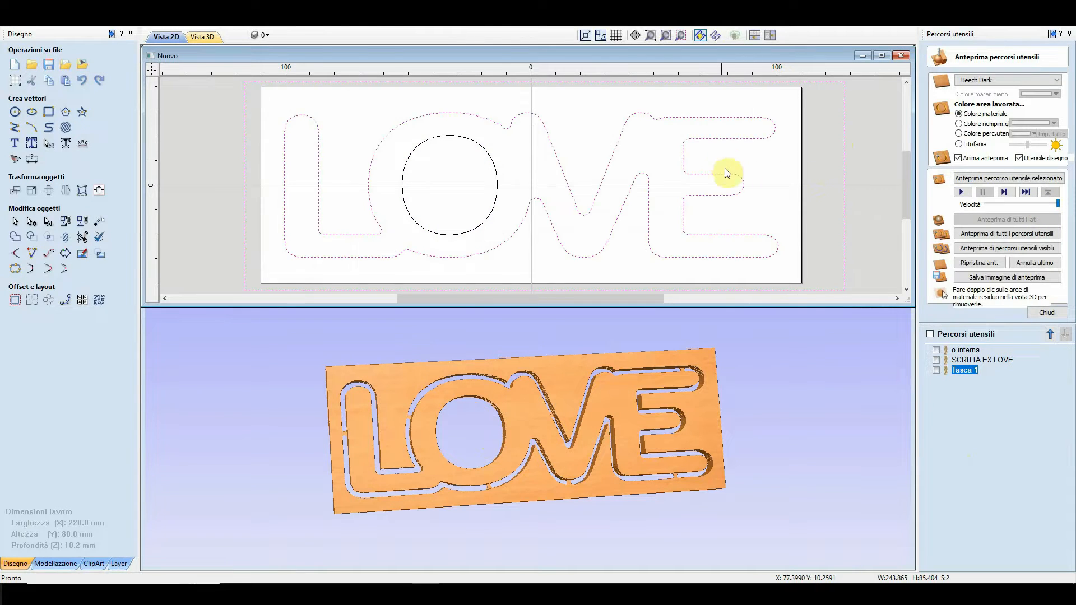
{"action": "left_click", "coordinate": [1046, 313]}
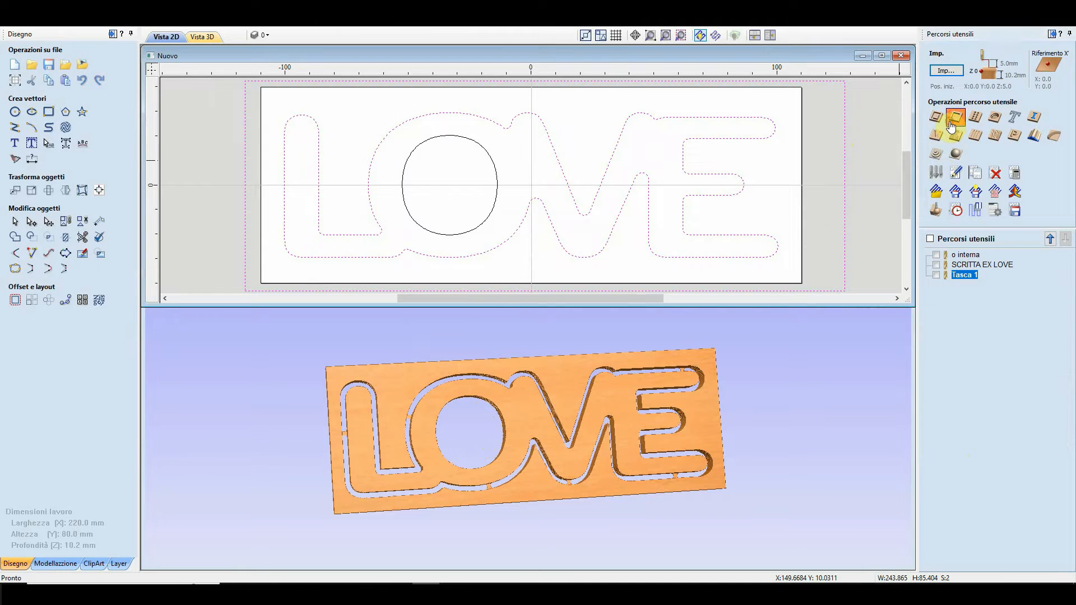
{"action": "left_click", "coordinate": [951, 125]}
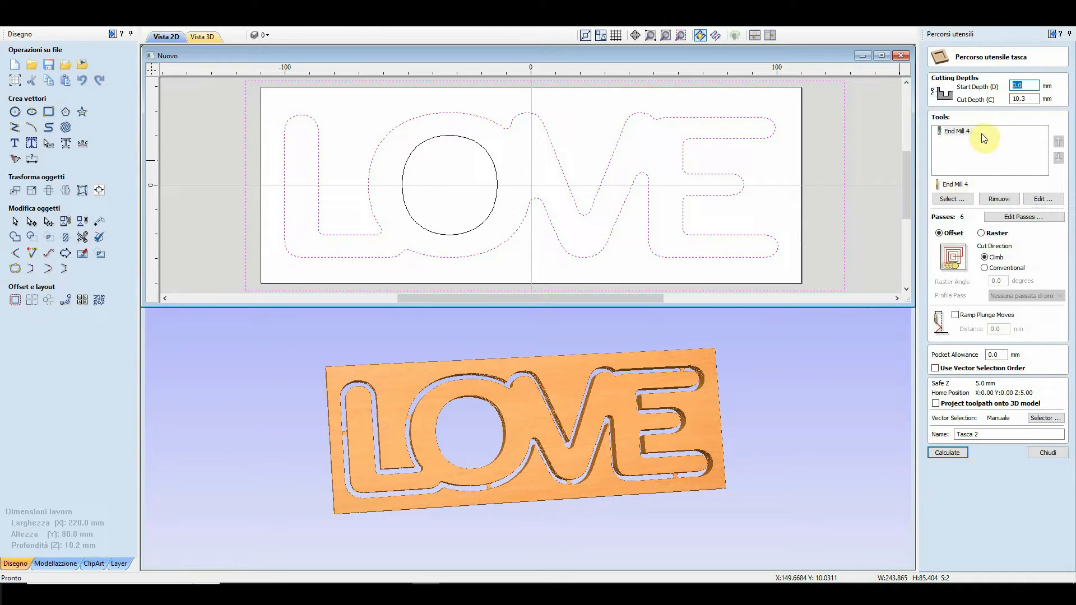
{"action": "left_click", "coordinate": [957, 452]}
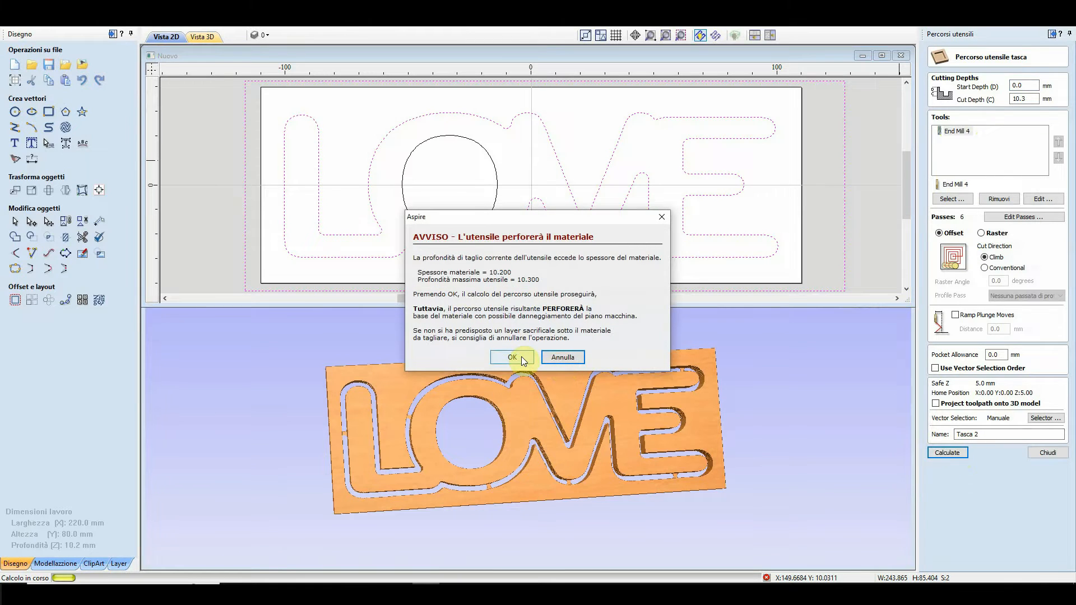
{"action": "left_click", "coordinate": [511, 357]}
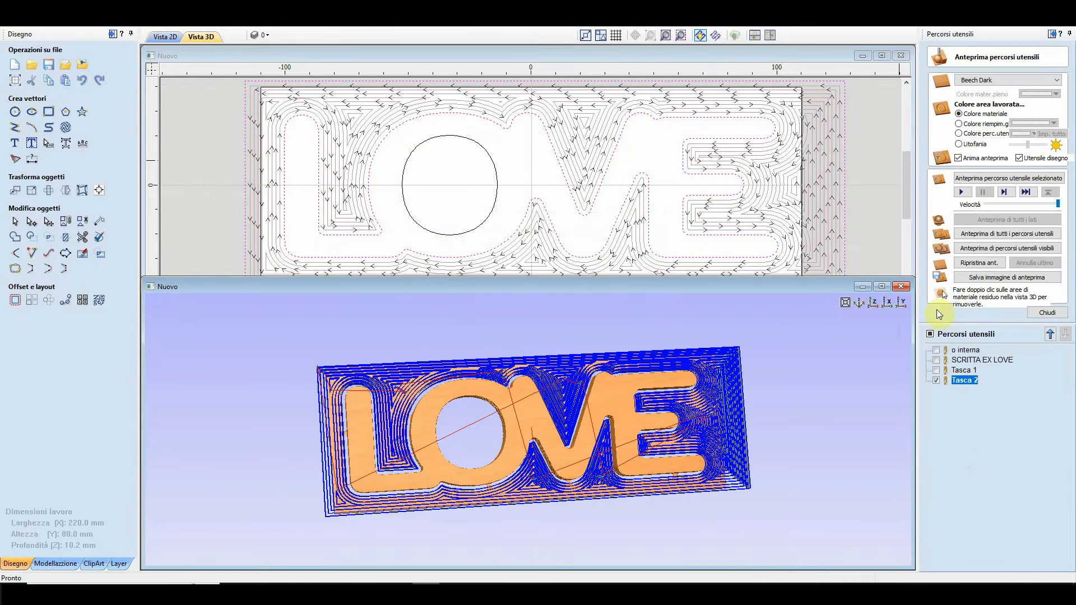
Preview the cut of the surrounding pocket and examine the LOVE lettering from several angles in a maximized 3D view.
{"action": "left_click", "coordinate": [972, 178]}
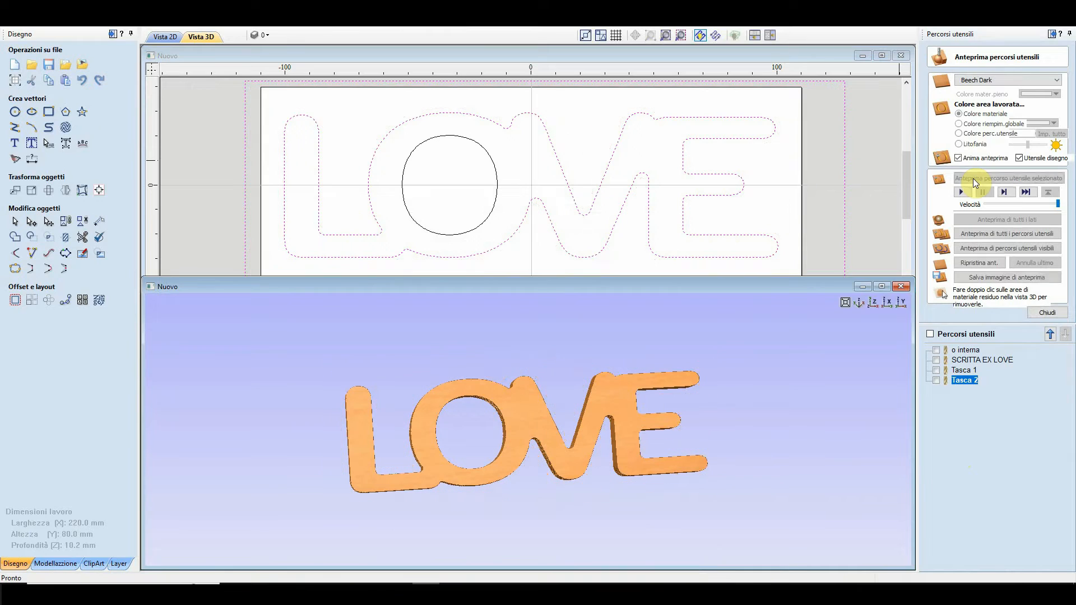
{"action": "left_click_drag", "start_coordinate": [587, 481], "coordinate": [661, 505]}
{"action": "scroll", "coordinate": [685, 521], "scroll_direction": "up", "scroll_amount": 2}
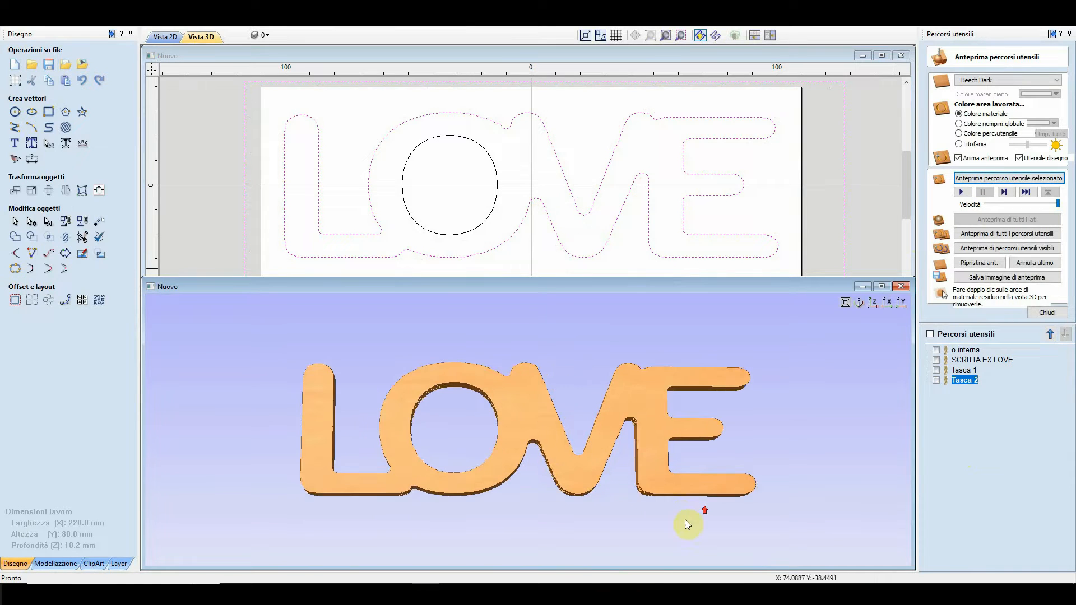
{"action": "left_click_drag", "start_coordinate": [568, 437], "coordinate": [583, 450]}
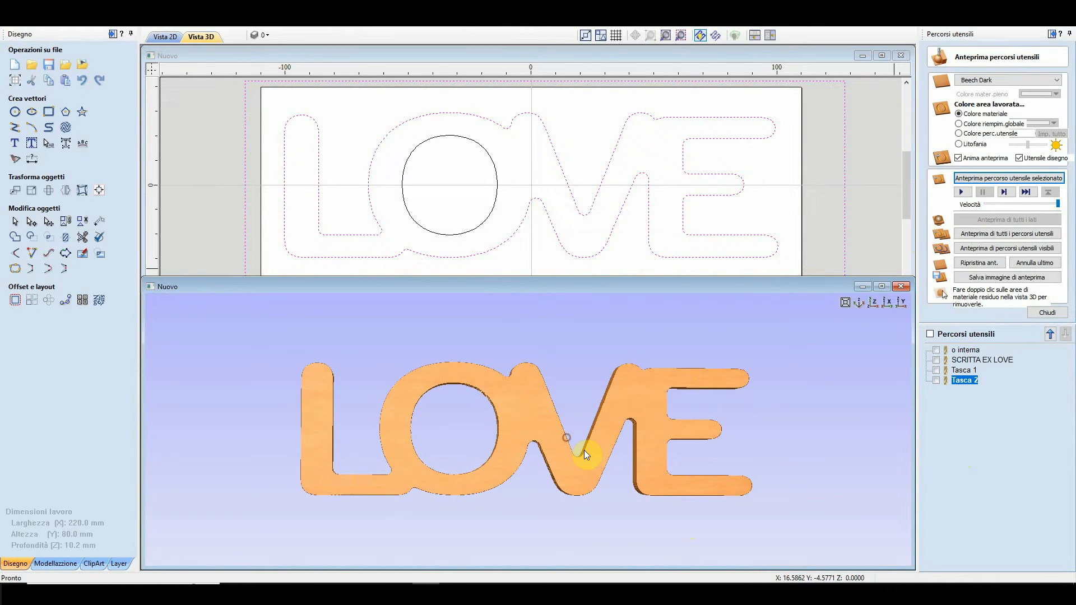
{"action": "left_click", "coordinate": [885, 287]}
{"action": "scroll", "coordinate": [652, 331], "scroll_direction": "down", "scroll_amount": 2}
{"action": "left_click_drag", "start_coordinate": [661, 362], "coordinate": [720, 305]}
{"action": "left_click_drag", "start_coordinate": [672, 348], "coordinate": [616, 383]}
{"action": "scroll", "coordinate": [676, 347], "scroll_direction": "up", "scroll_amount": 2}
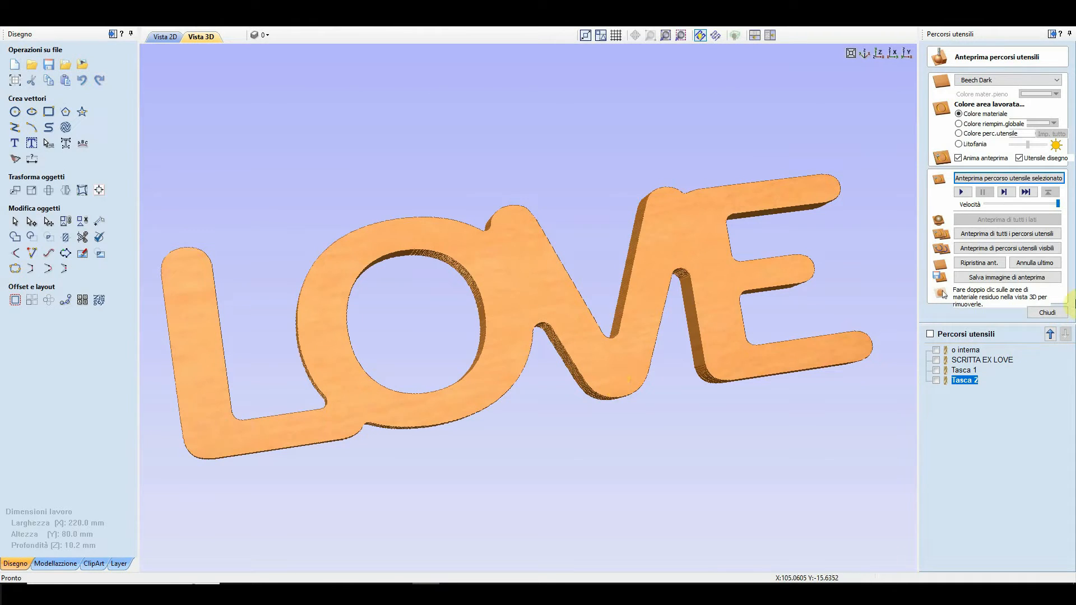
Save the 3D preview image to the Desktop as a Windows bitmap named "SCRITTA LOVE 3D".
{"action": "left_click", "coordinate": [998, 278]}
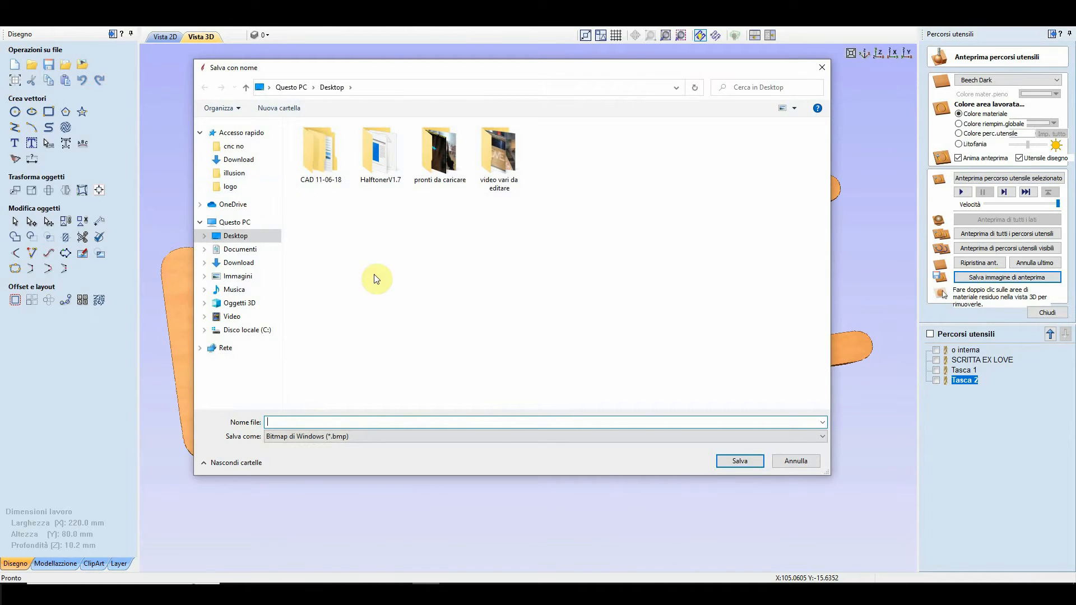
{"action": "left_click", "coordinate": [296, 421]}
{"action": "type", "text": "SCRITTA LOVE 3D"}
{"action": "left_click", "coordinate": [739, 461]}
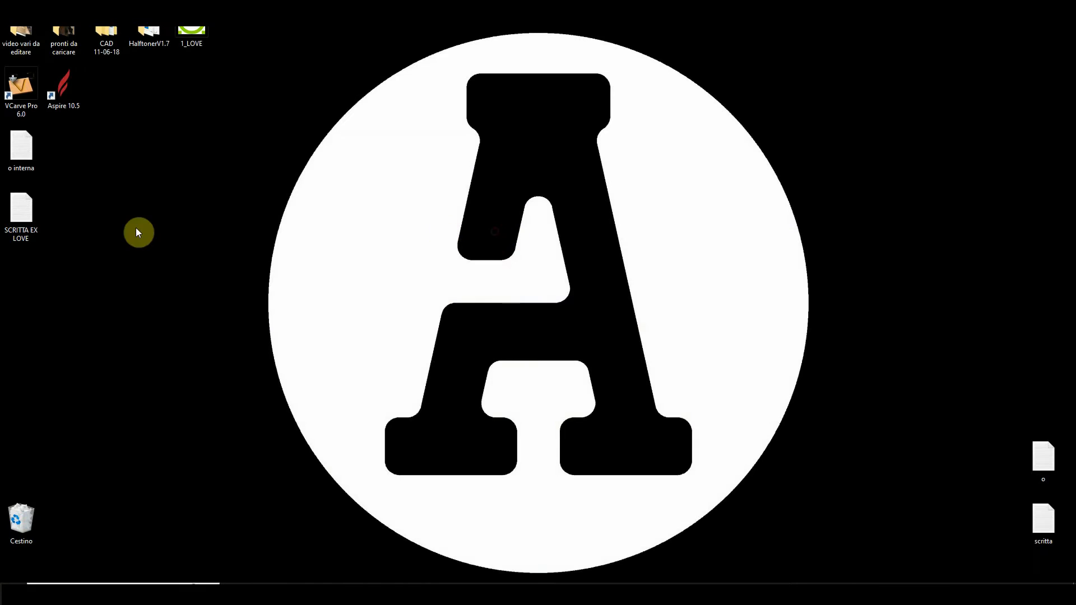
Open the SCRITTA LOVE 3D image from the Desktop with Foto.
{"action": "left_click", "coordinate": [21, 278]}
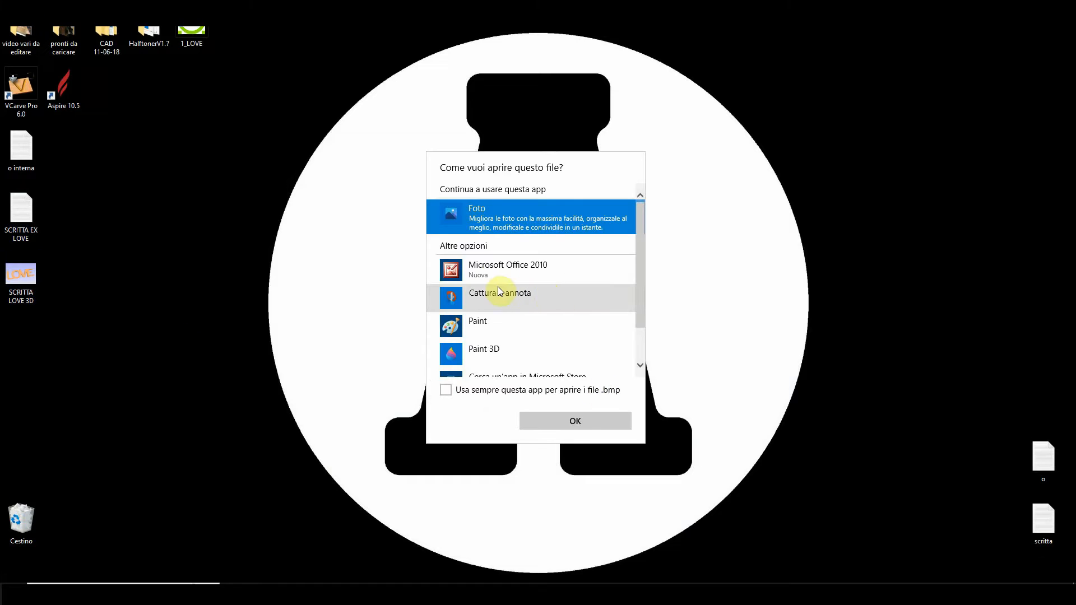
{"action": "left_click", "coordinate": [498, 269]}
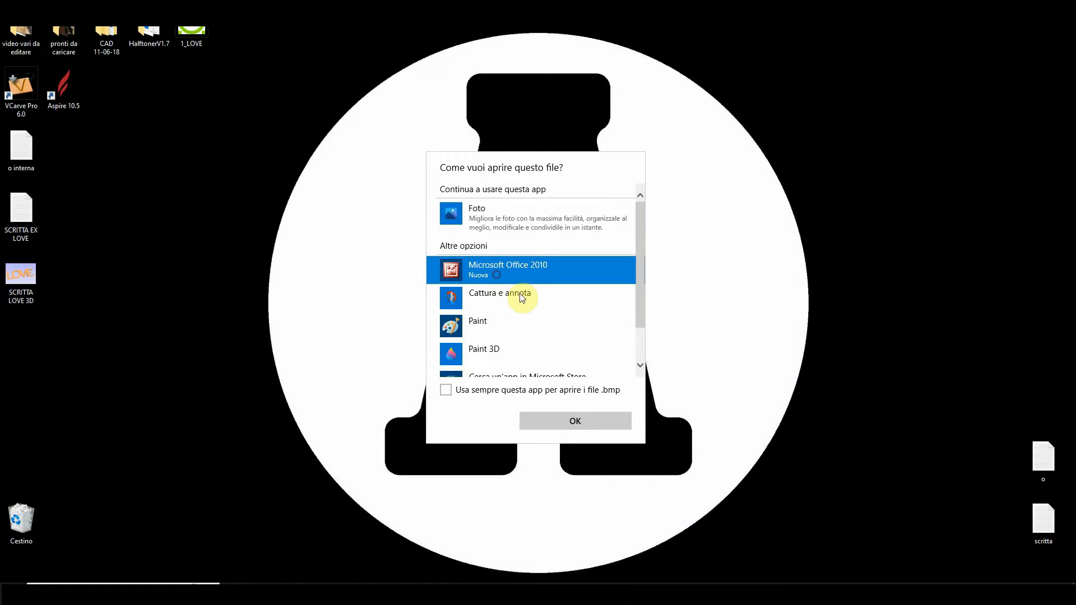
{"action": "left_click", "coordinate": [481, 324]}
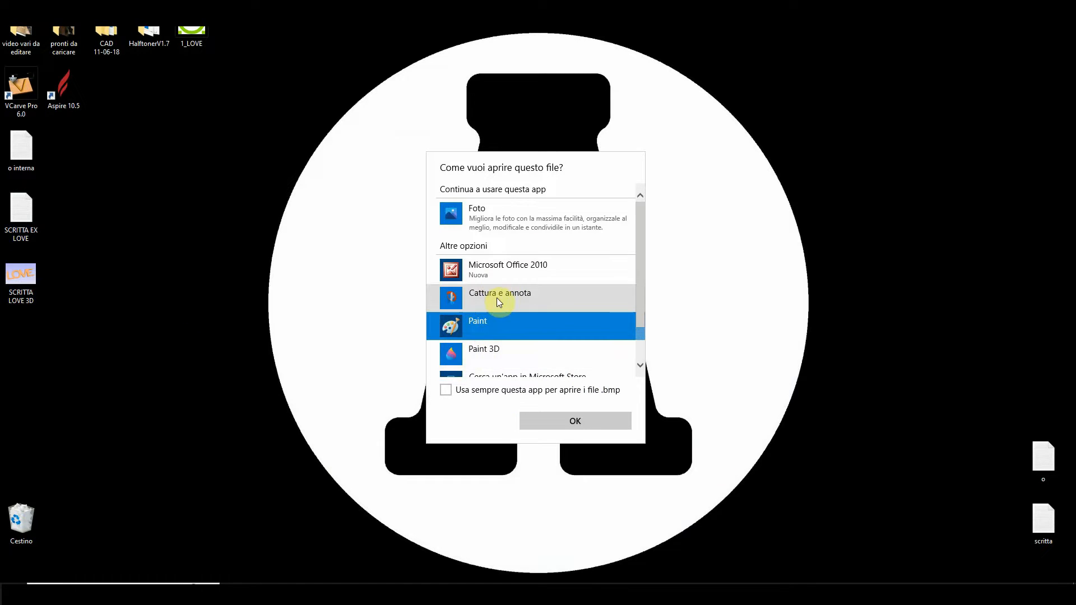
{"action": "left_click", "coordinate": [501, 229]}
{"action": "left_click", "coordinate": [575, 420]}
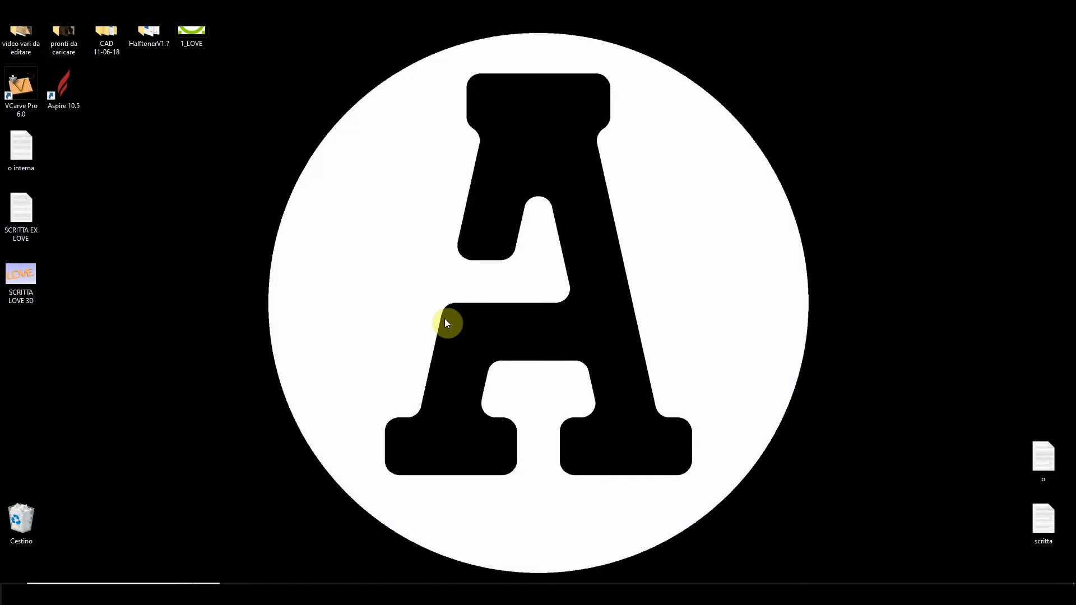